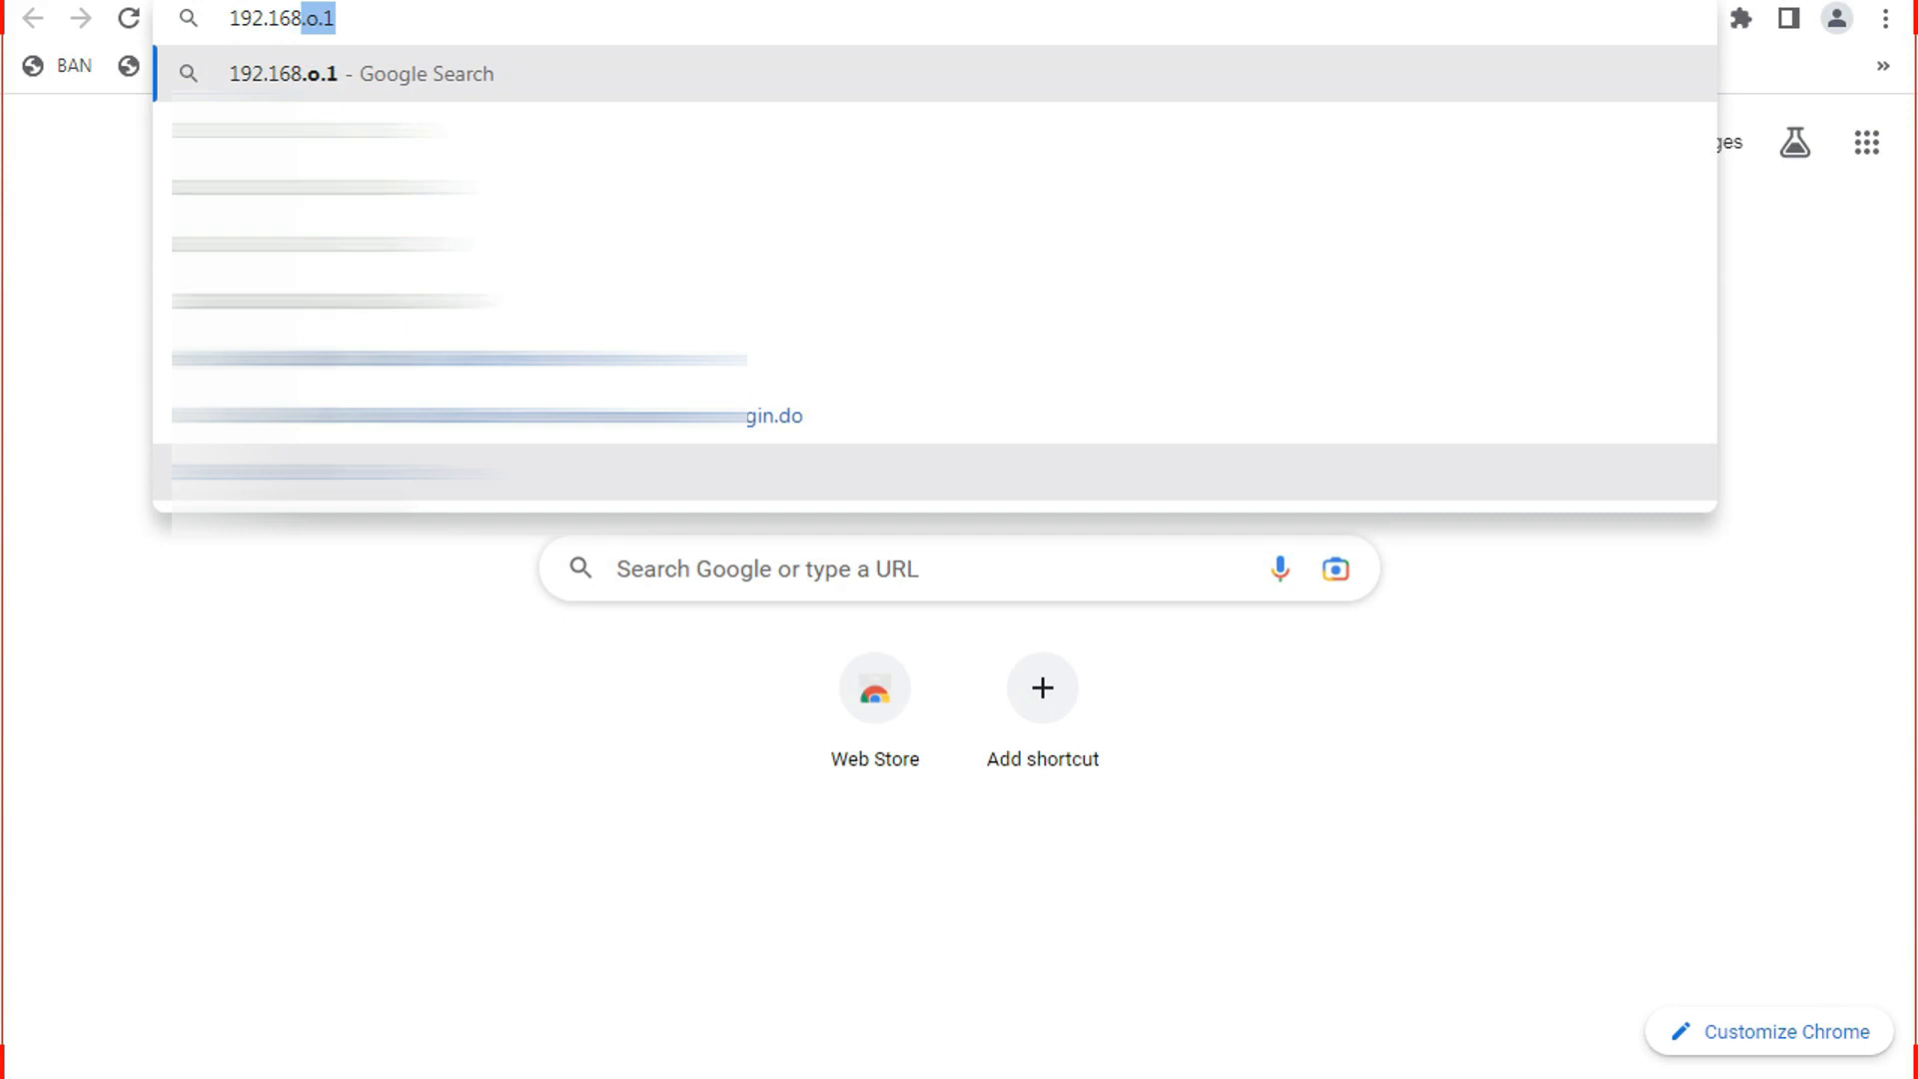
# Enter the router address 192.168.2.1 in the new tab's address bar.
pyautogui.write('.2.1')
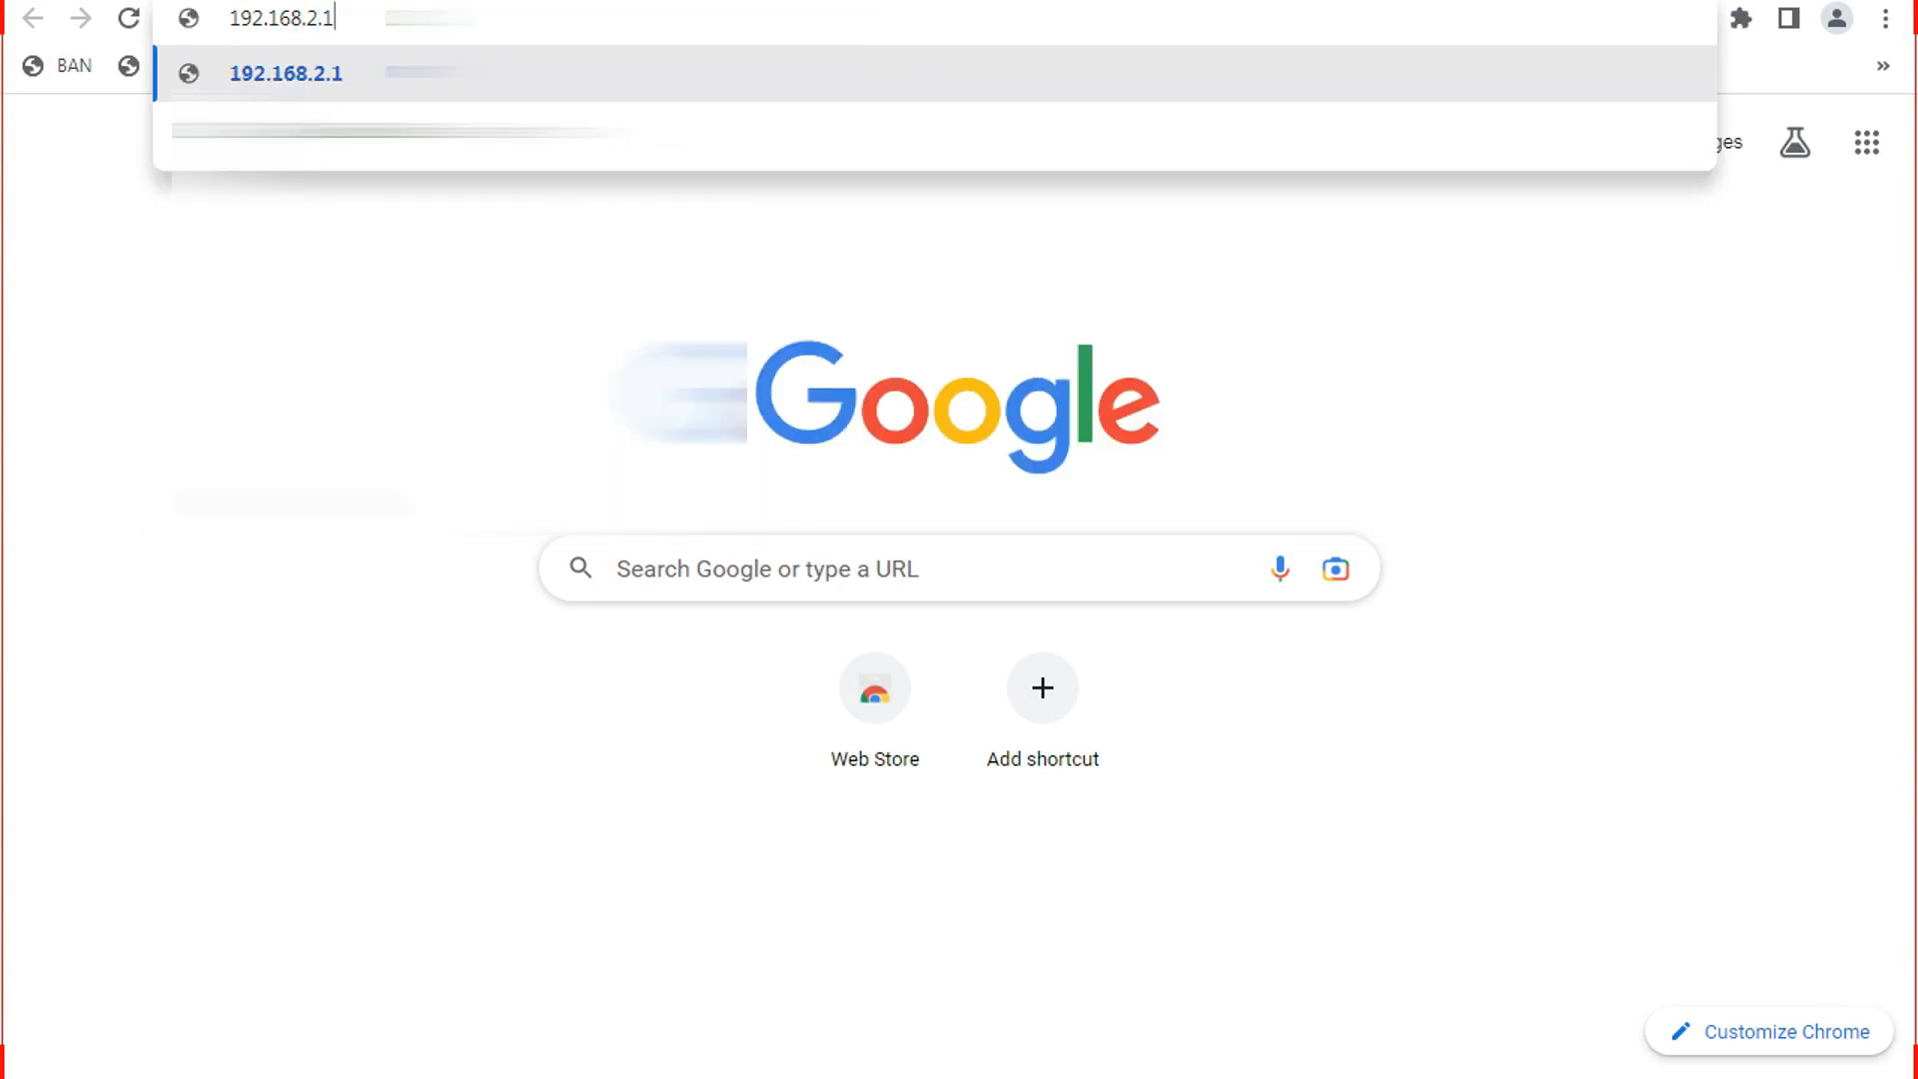
# Log into the router at 192.168.2.1 with the admin password, then start fast.com in a new tab.
pyautogui.press('Return')
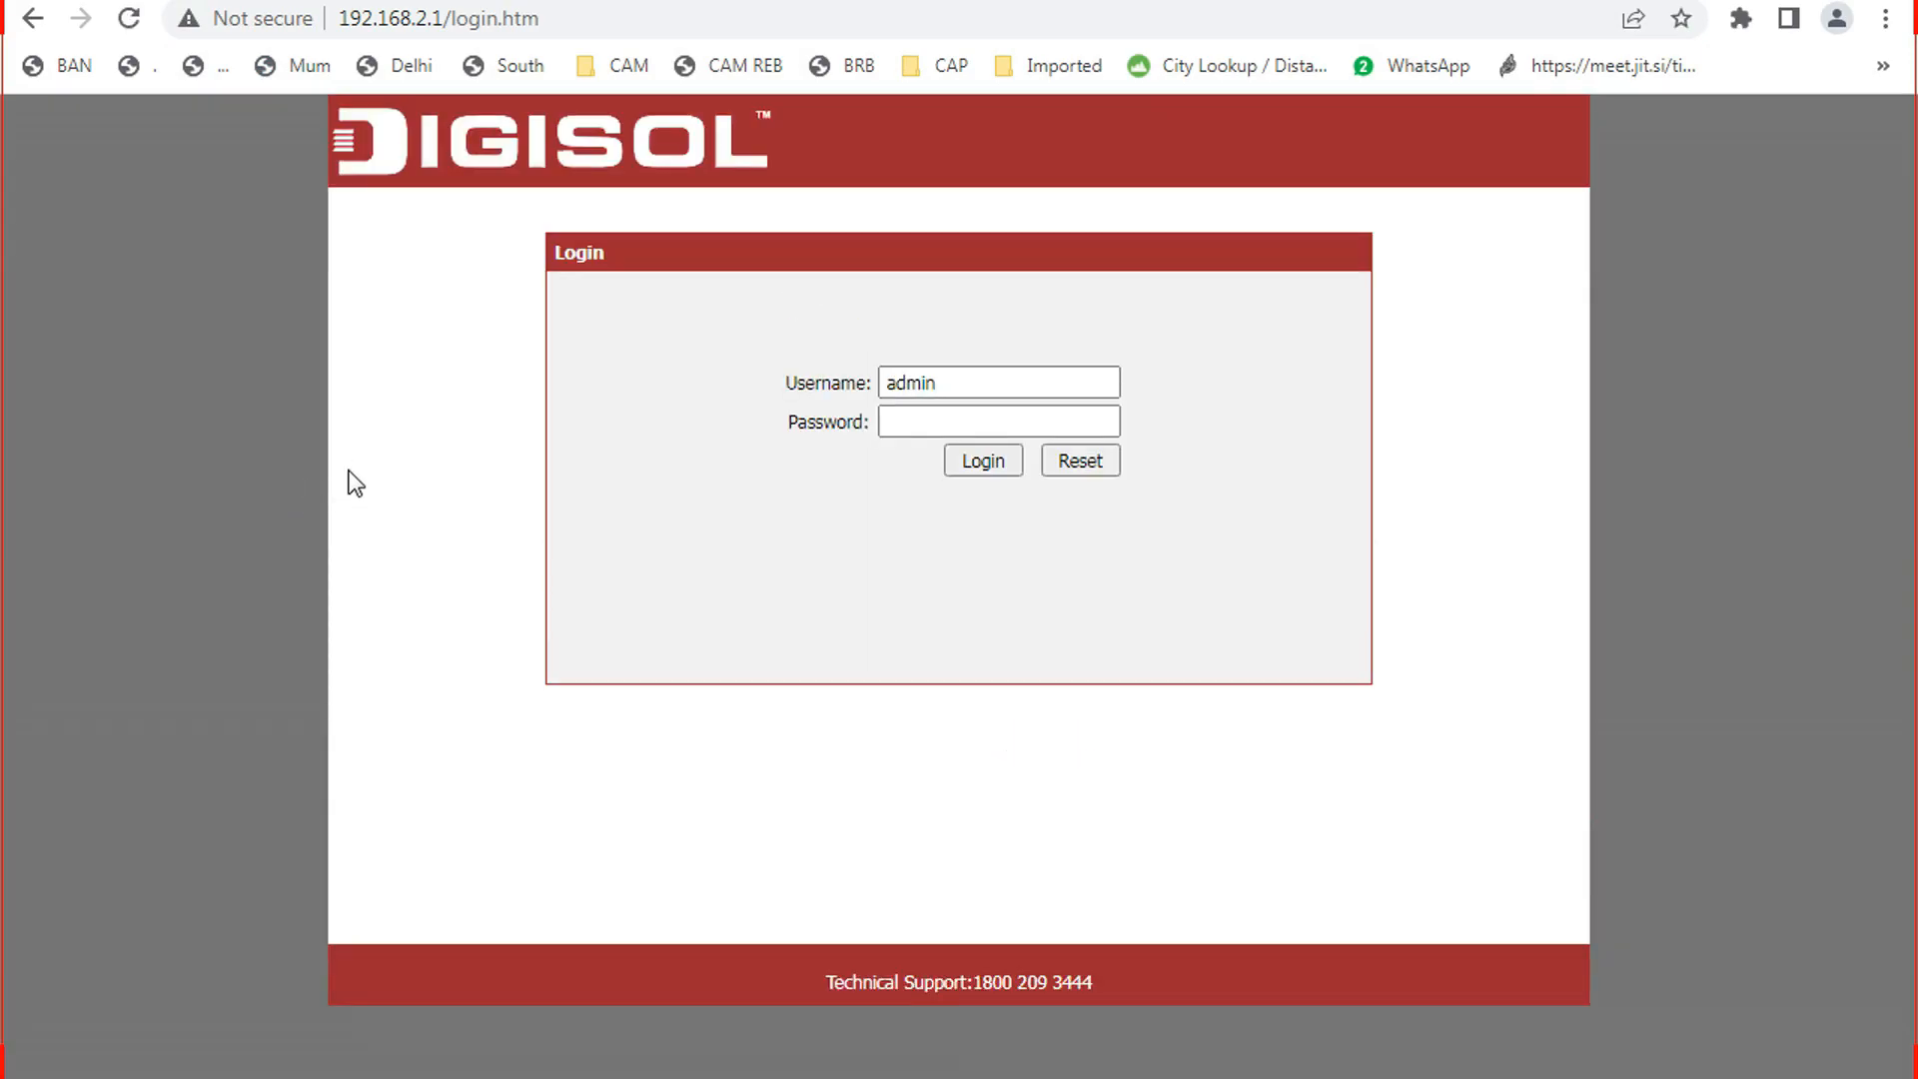
pyautogui.click(901, 423)
pyautogui.write('1234')
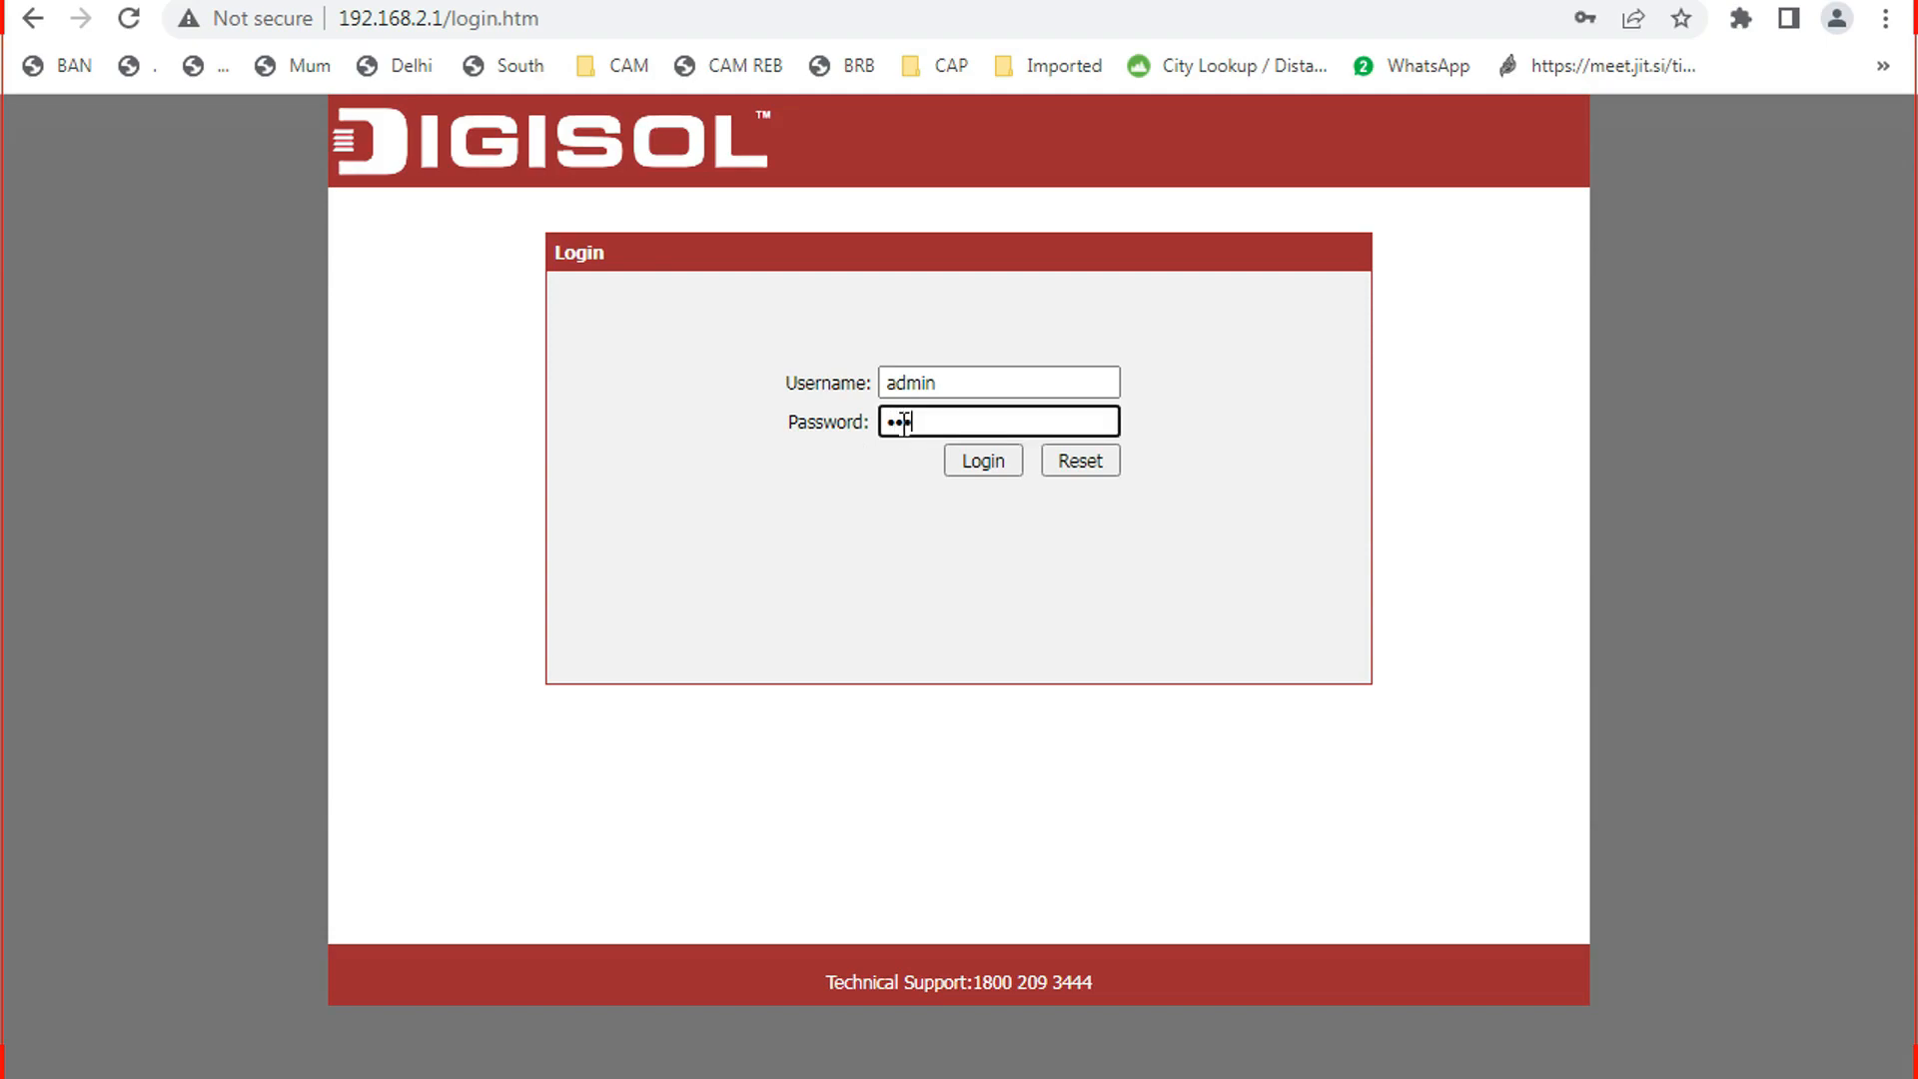
pyautogui.click(982, 462)
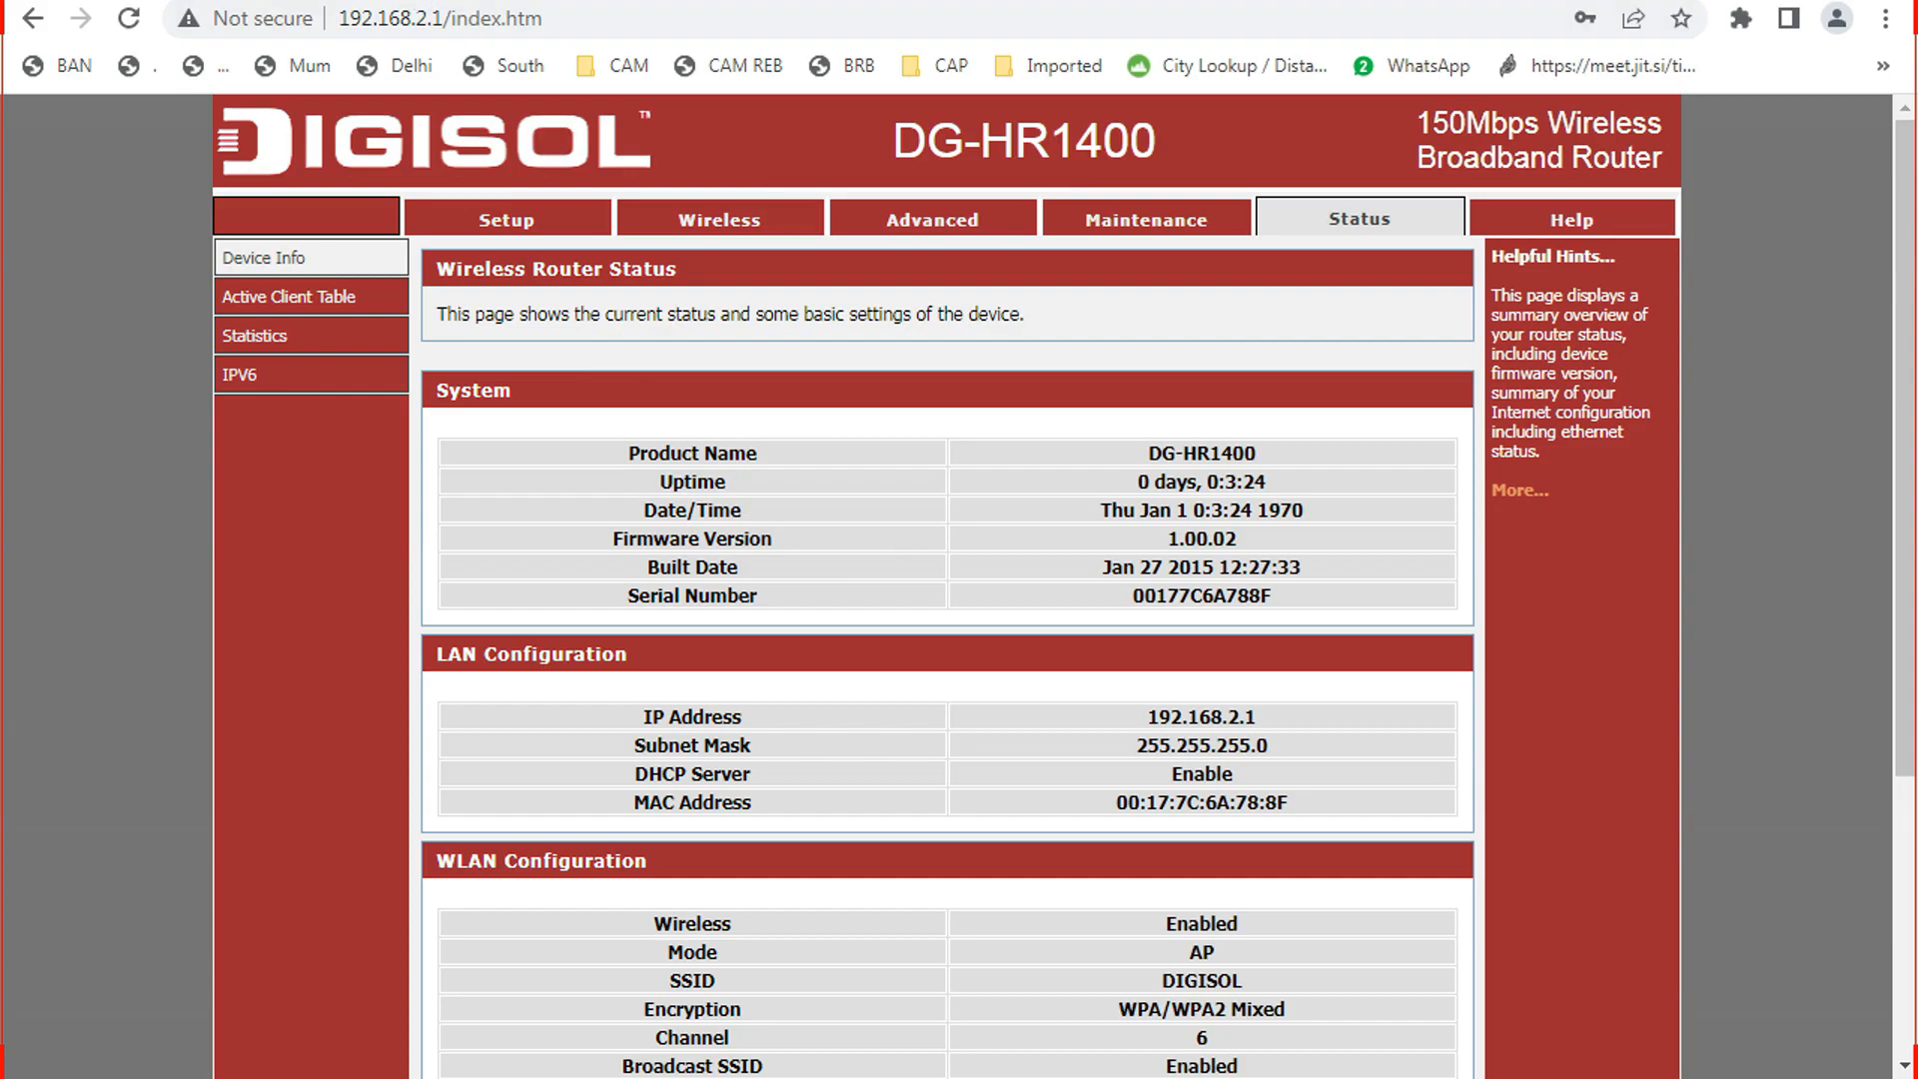
pyautogui.hotkey('ctrl', 't')
pyautogui.write('fa')
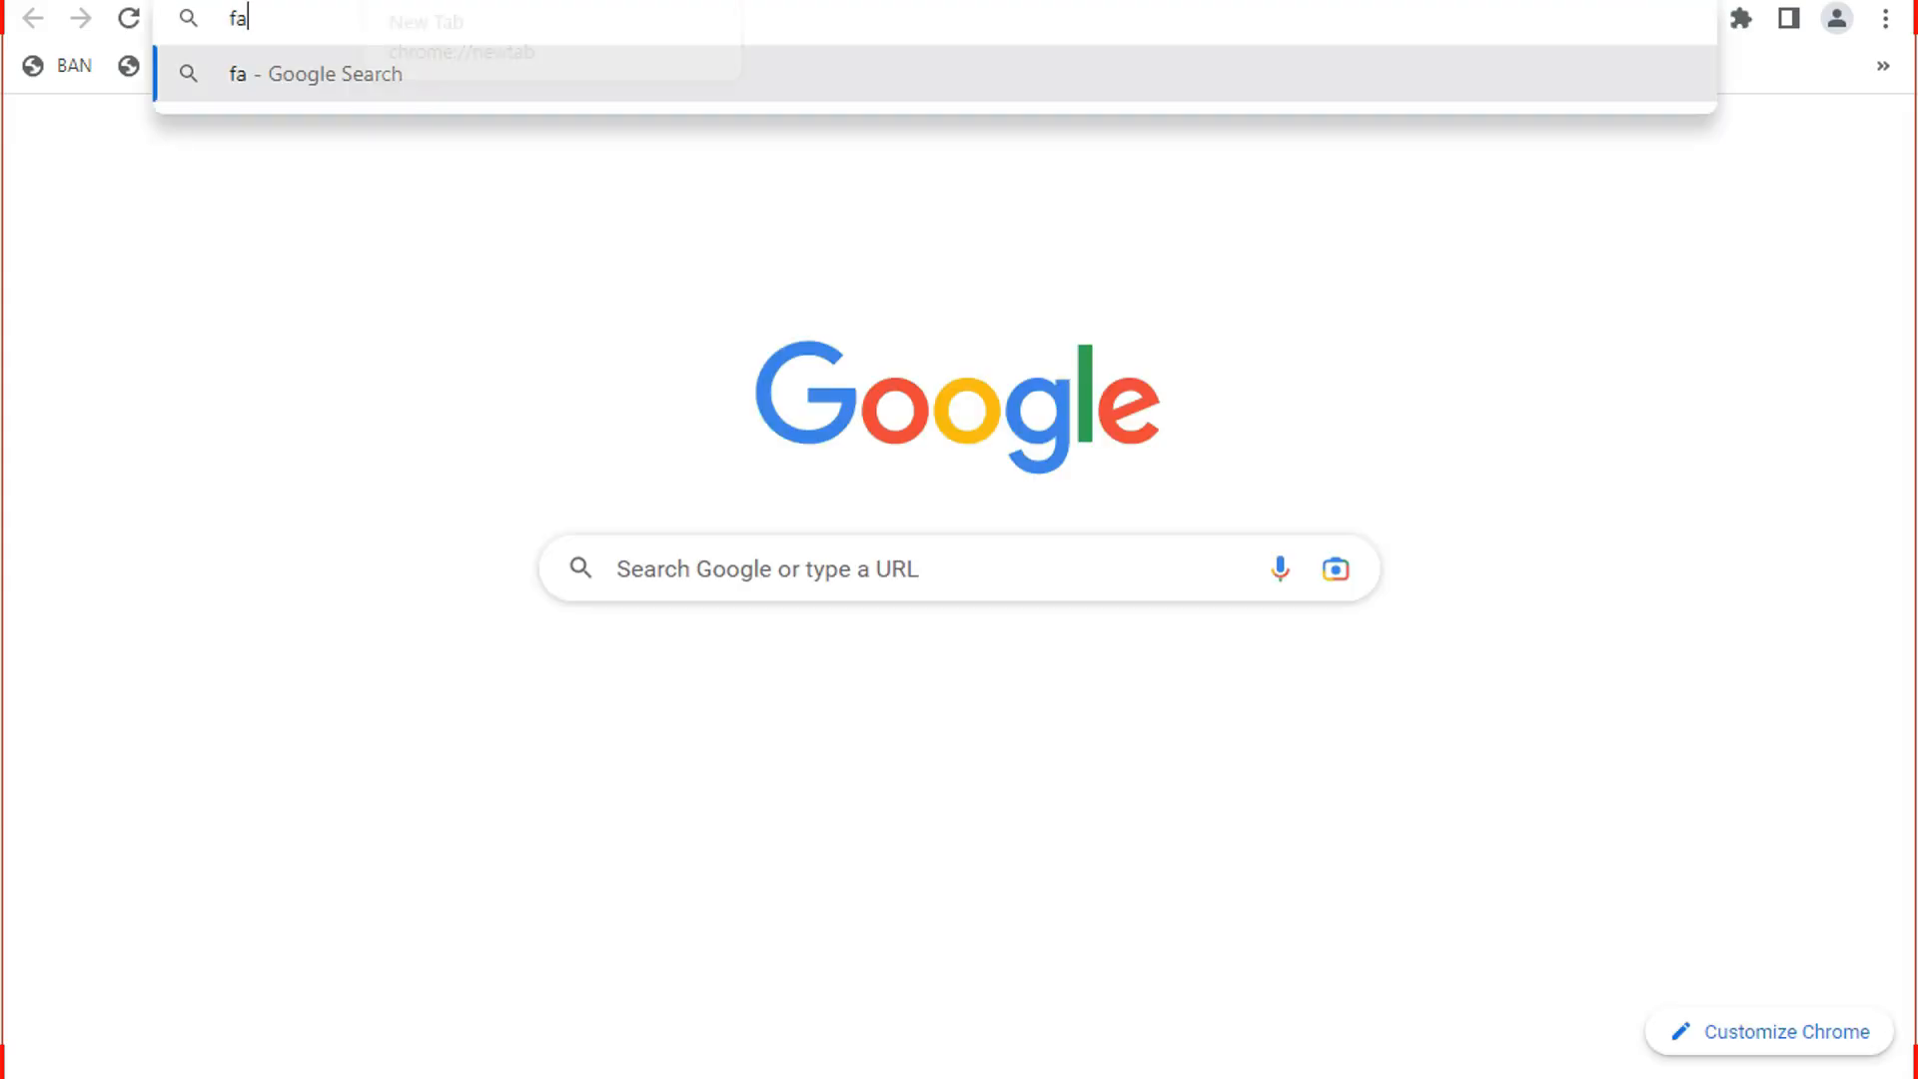
pyautogui.write('st.co')
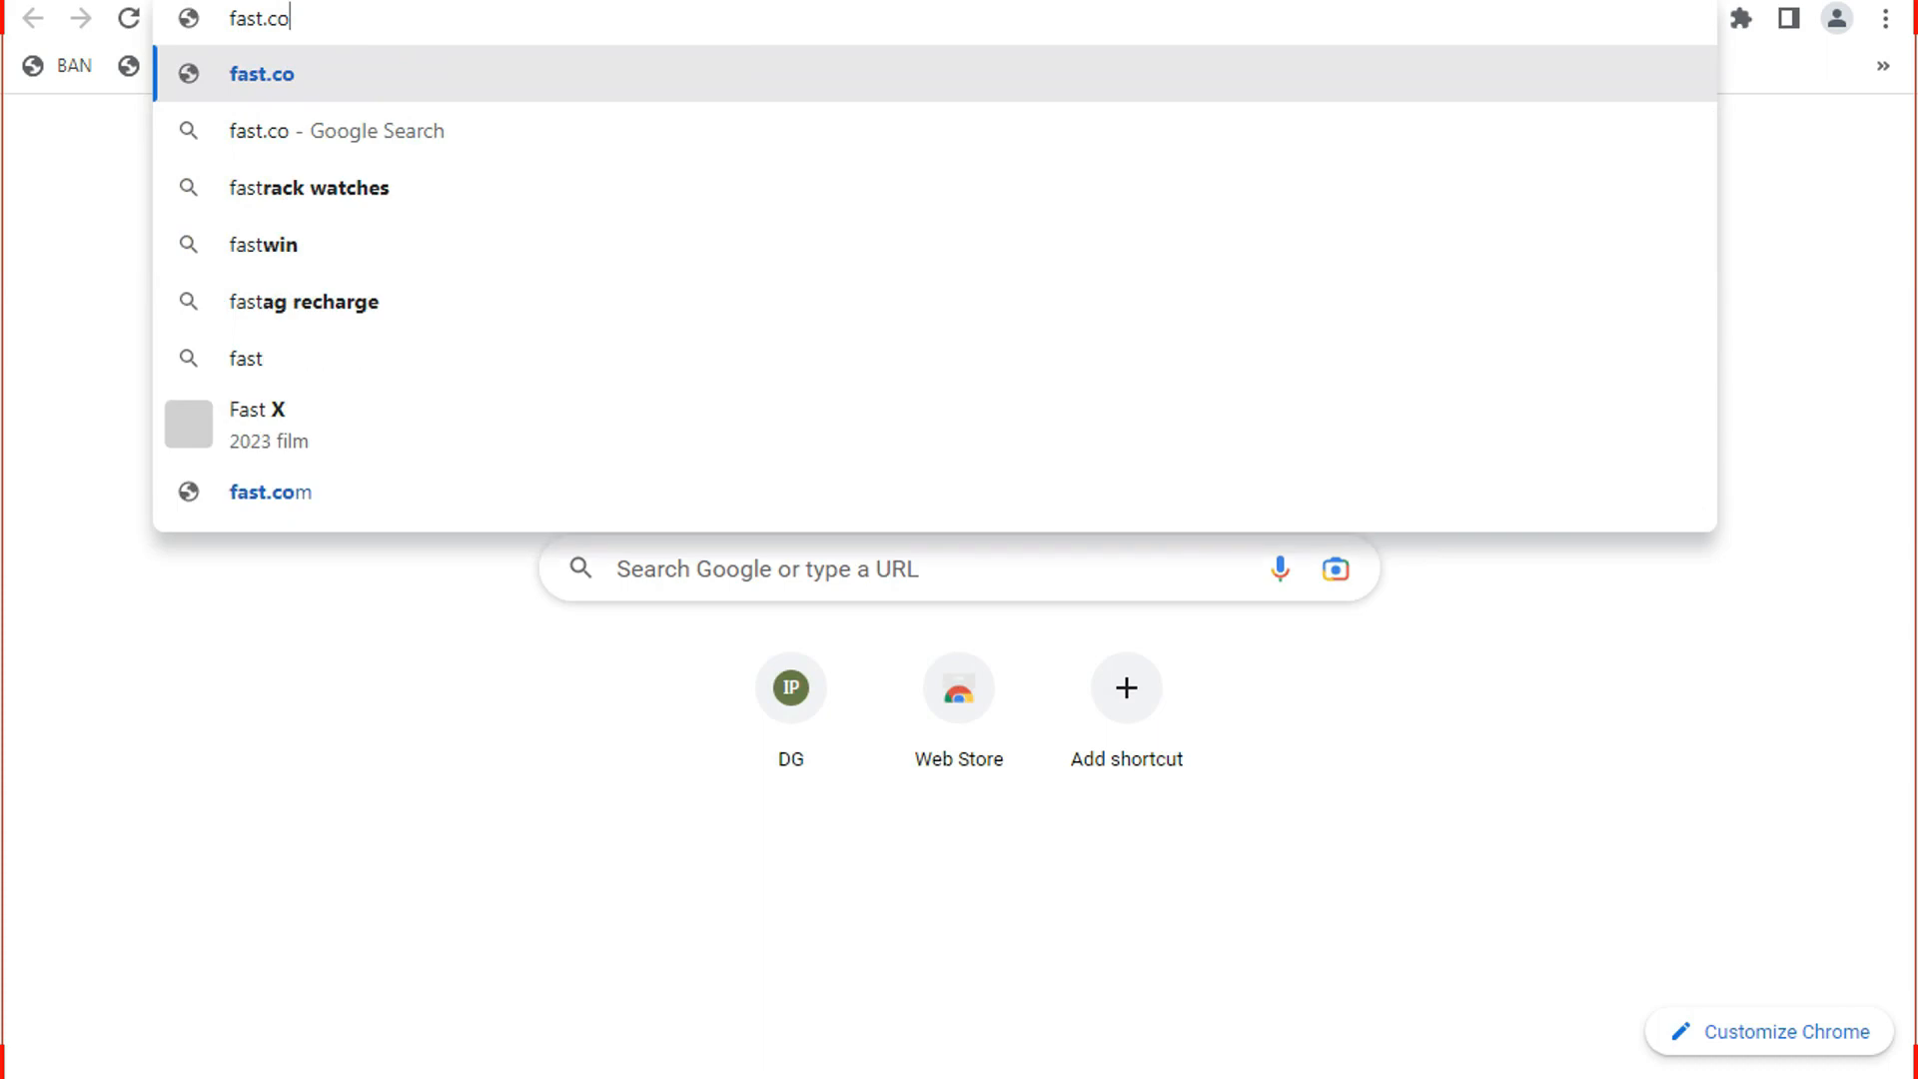
pyautogui.write('m')
# Load the fast.com speed test, check the Wi-Fi network, and restore the 8.8.8.8 ping window.
pyautogui.press('Return')
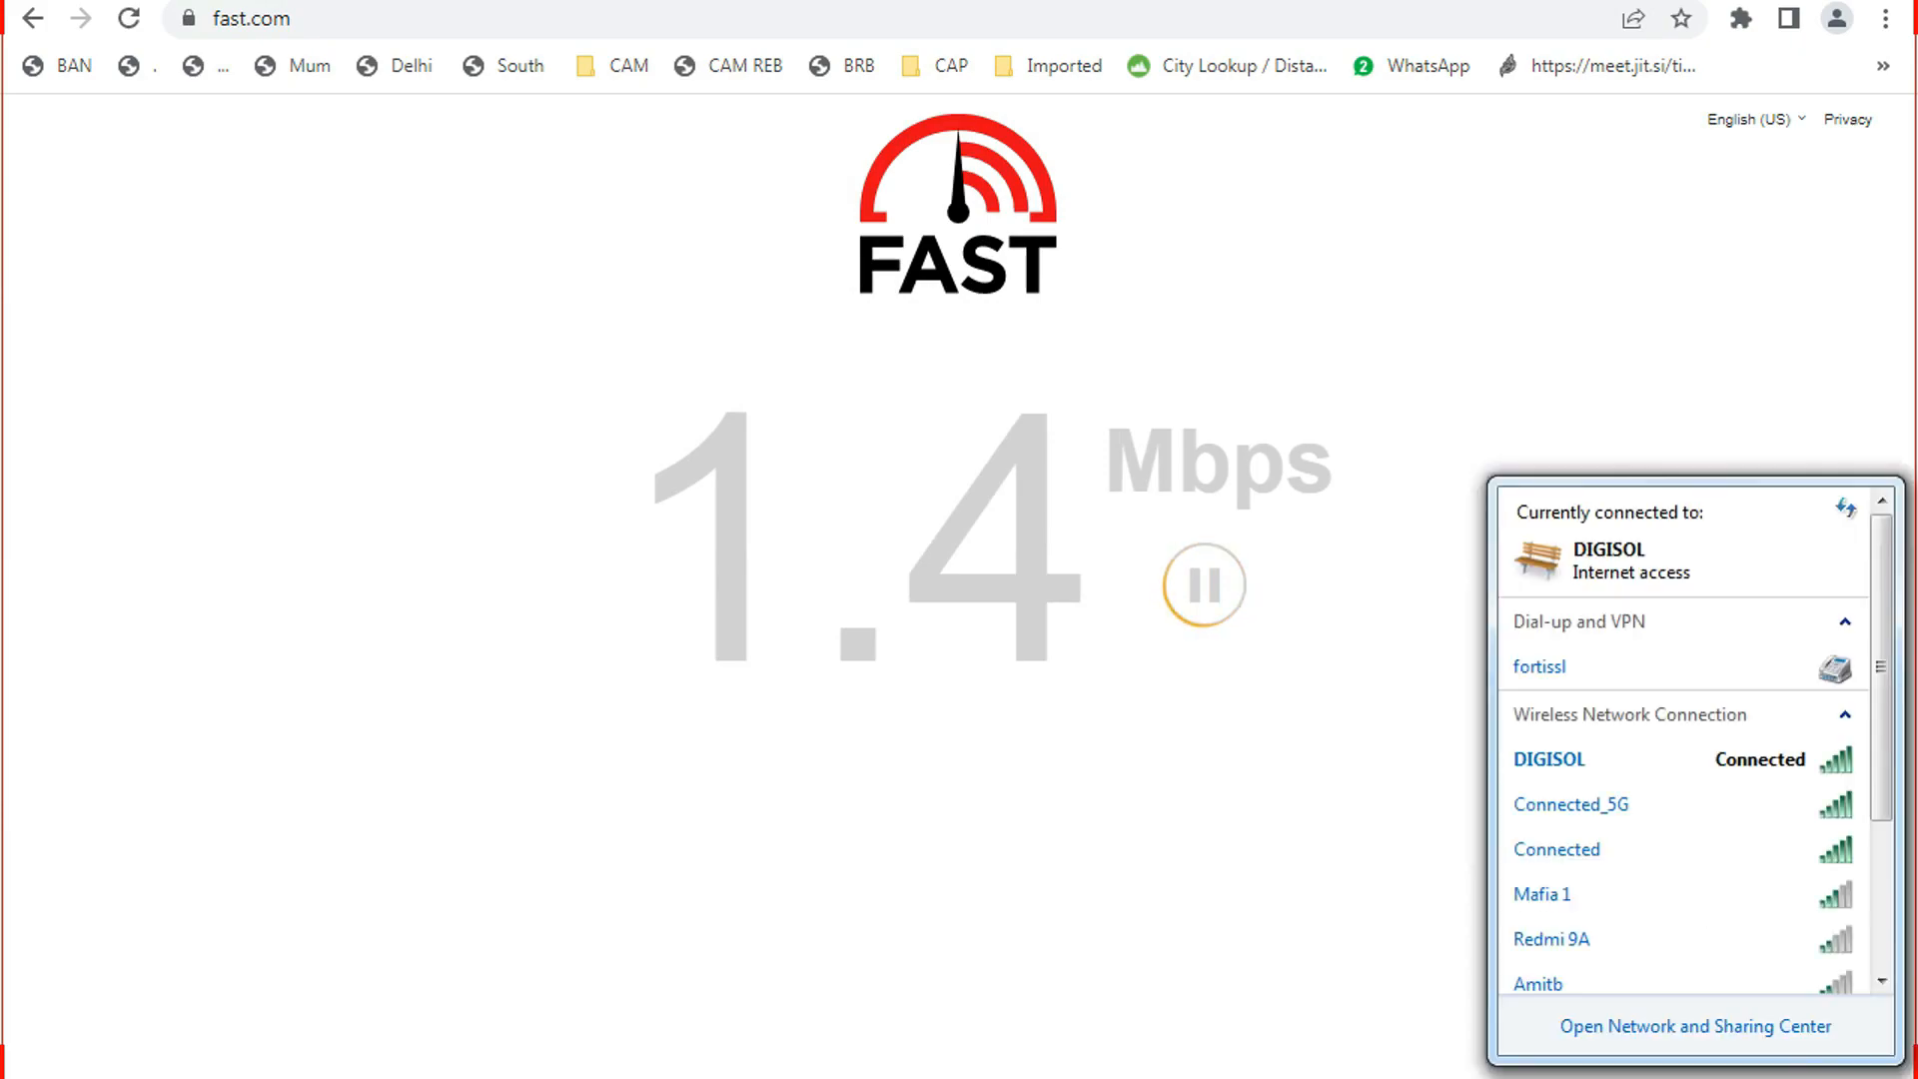
pyautogui.click(1738, 1078)
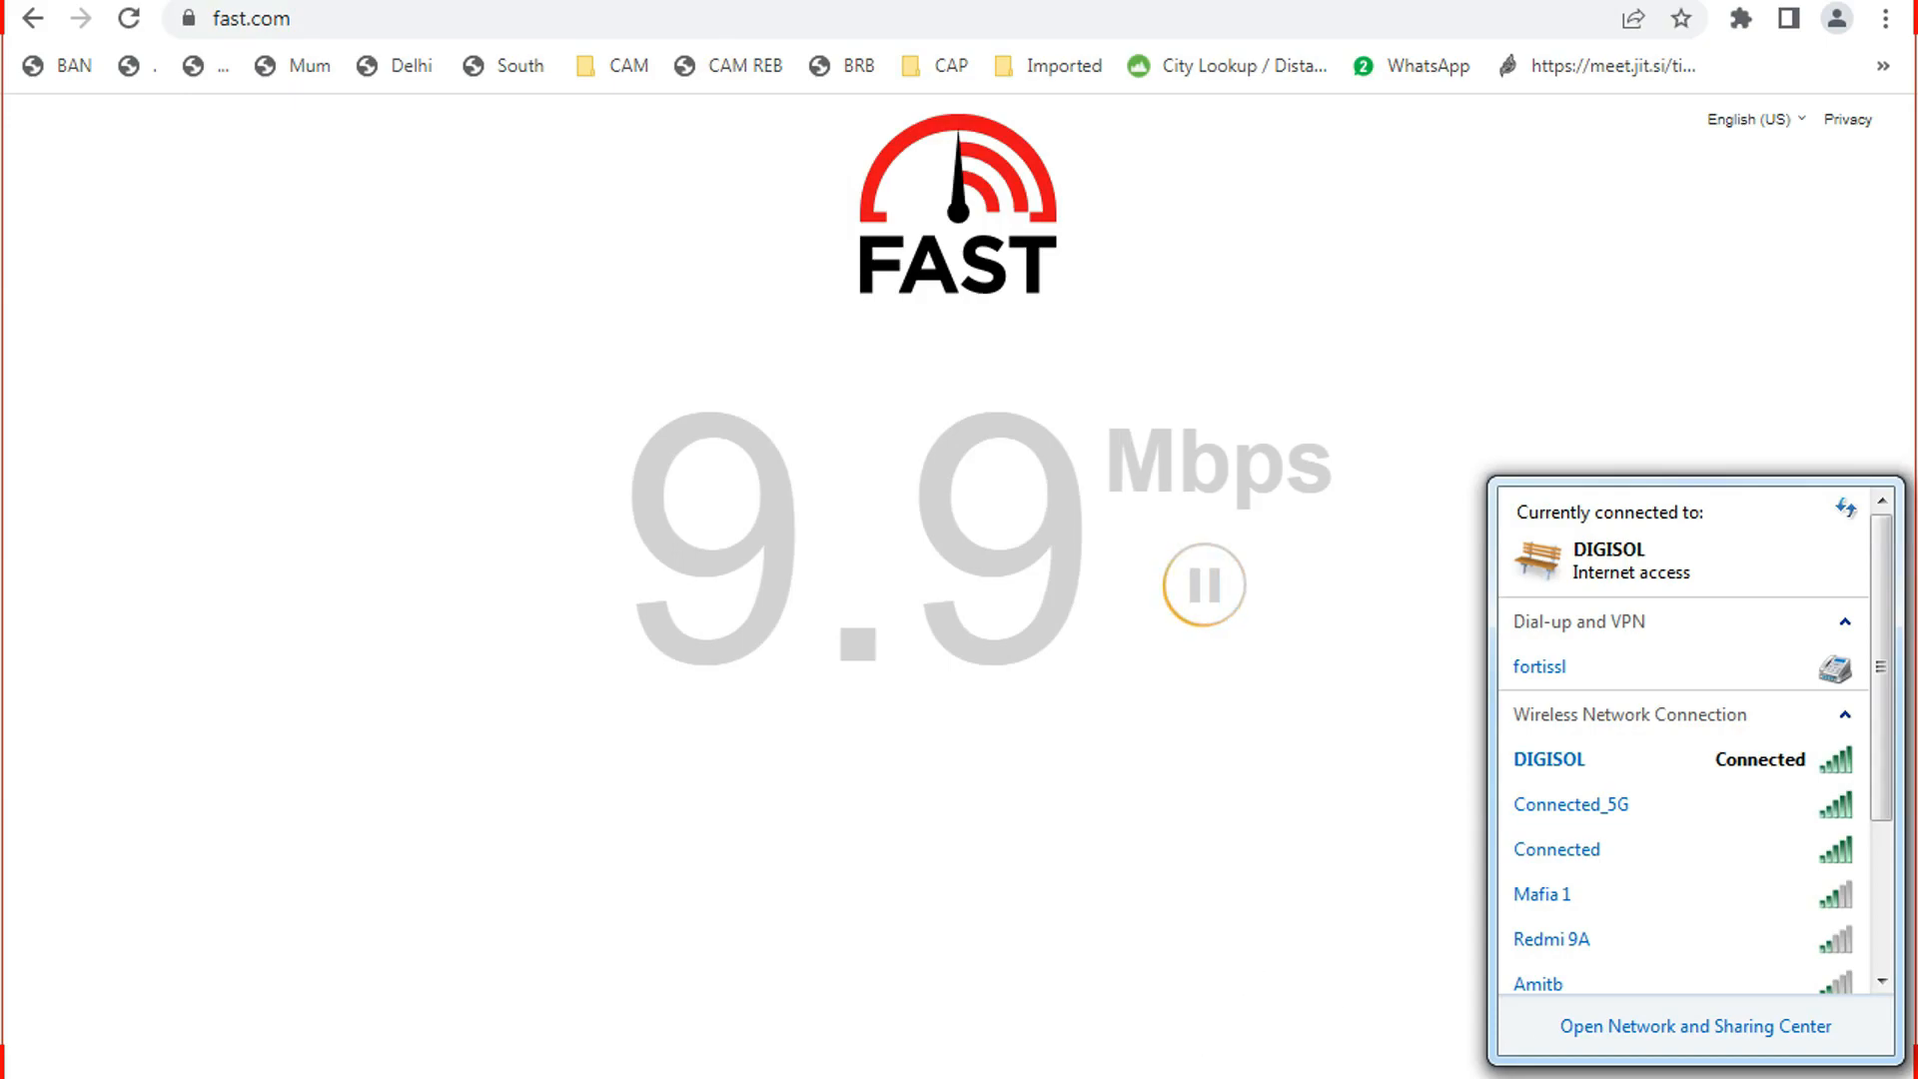
pyautogui.click(1108, 1074)
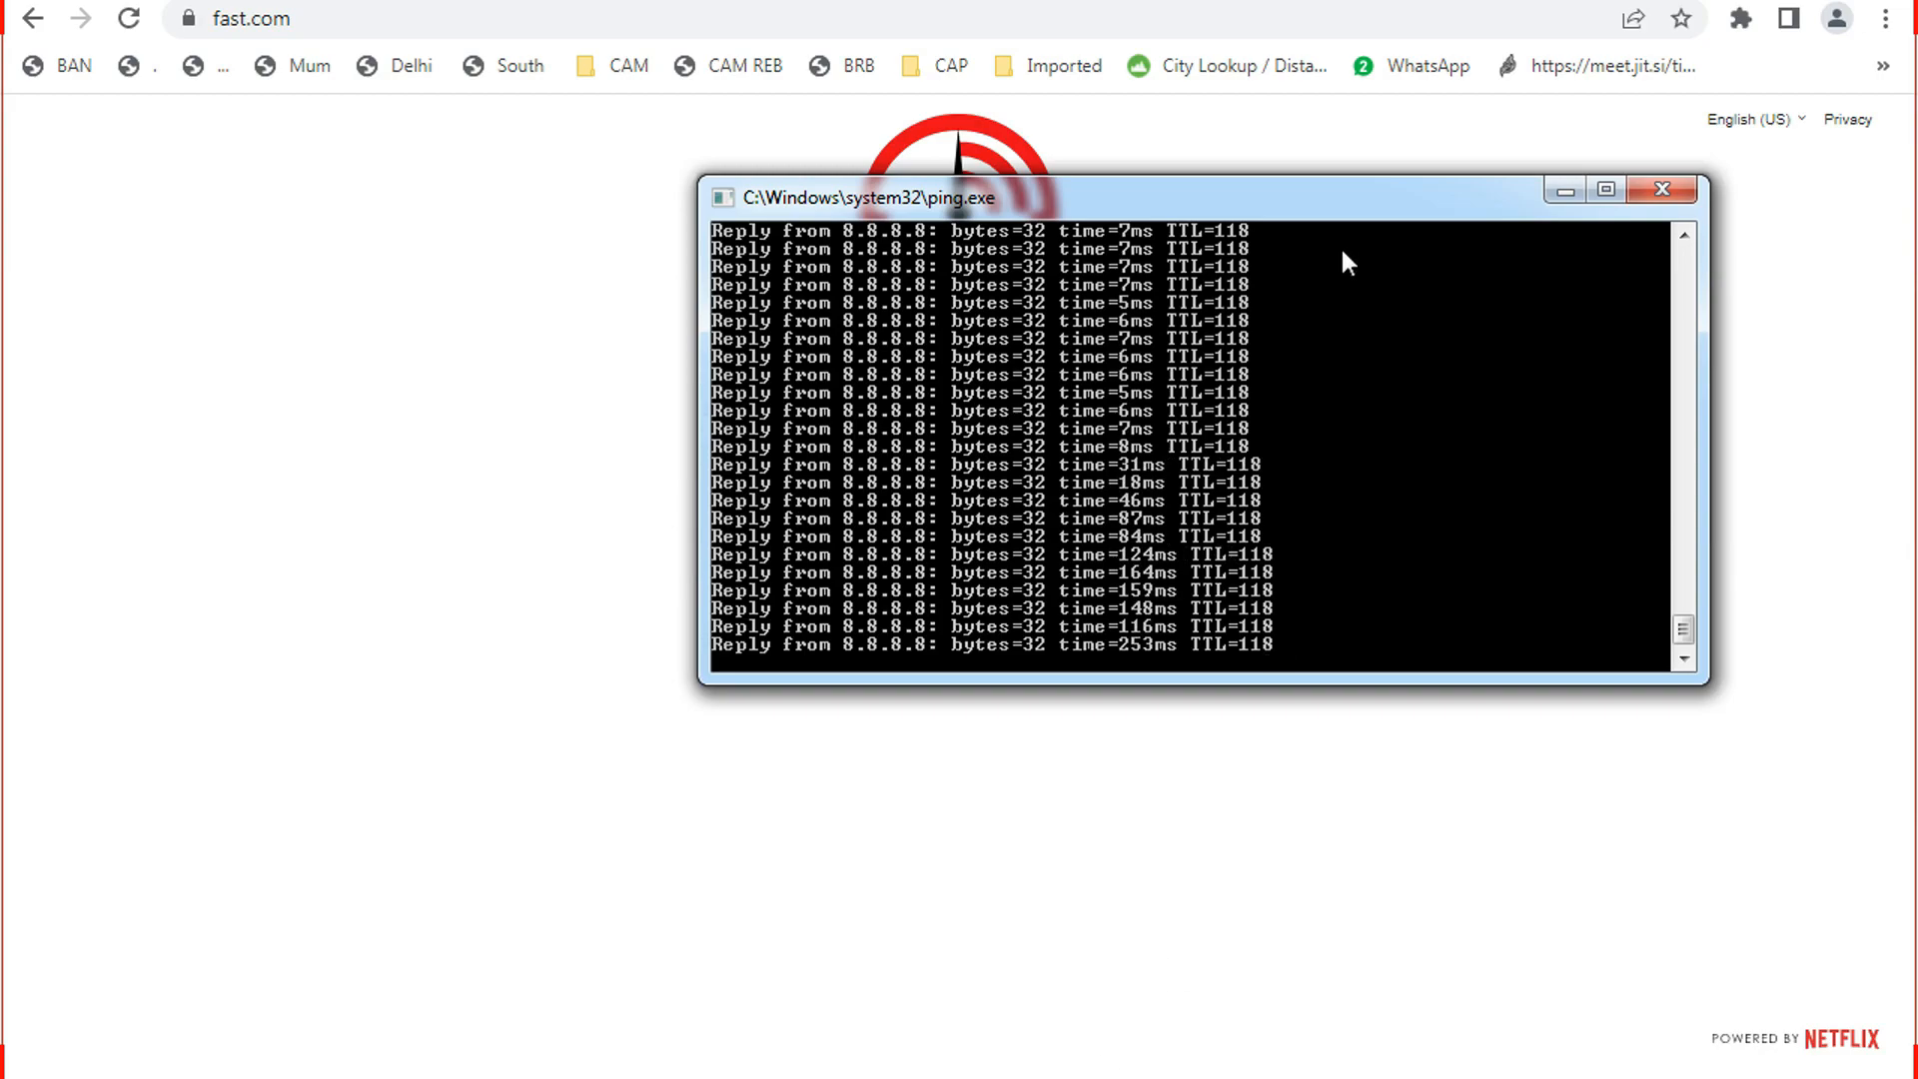
# Drag the ping window to the lower right to reveal the router status page.
pyautogui.moveTo(1351, 197); pyautogui.dragTo(688, 170)
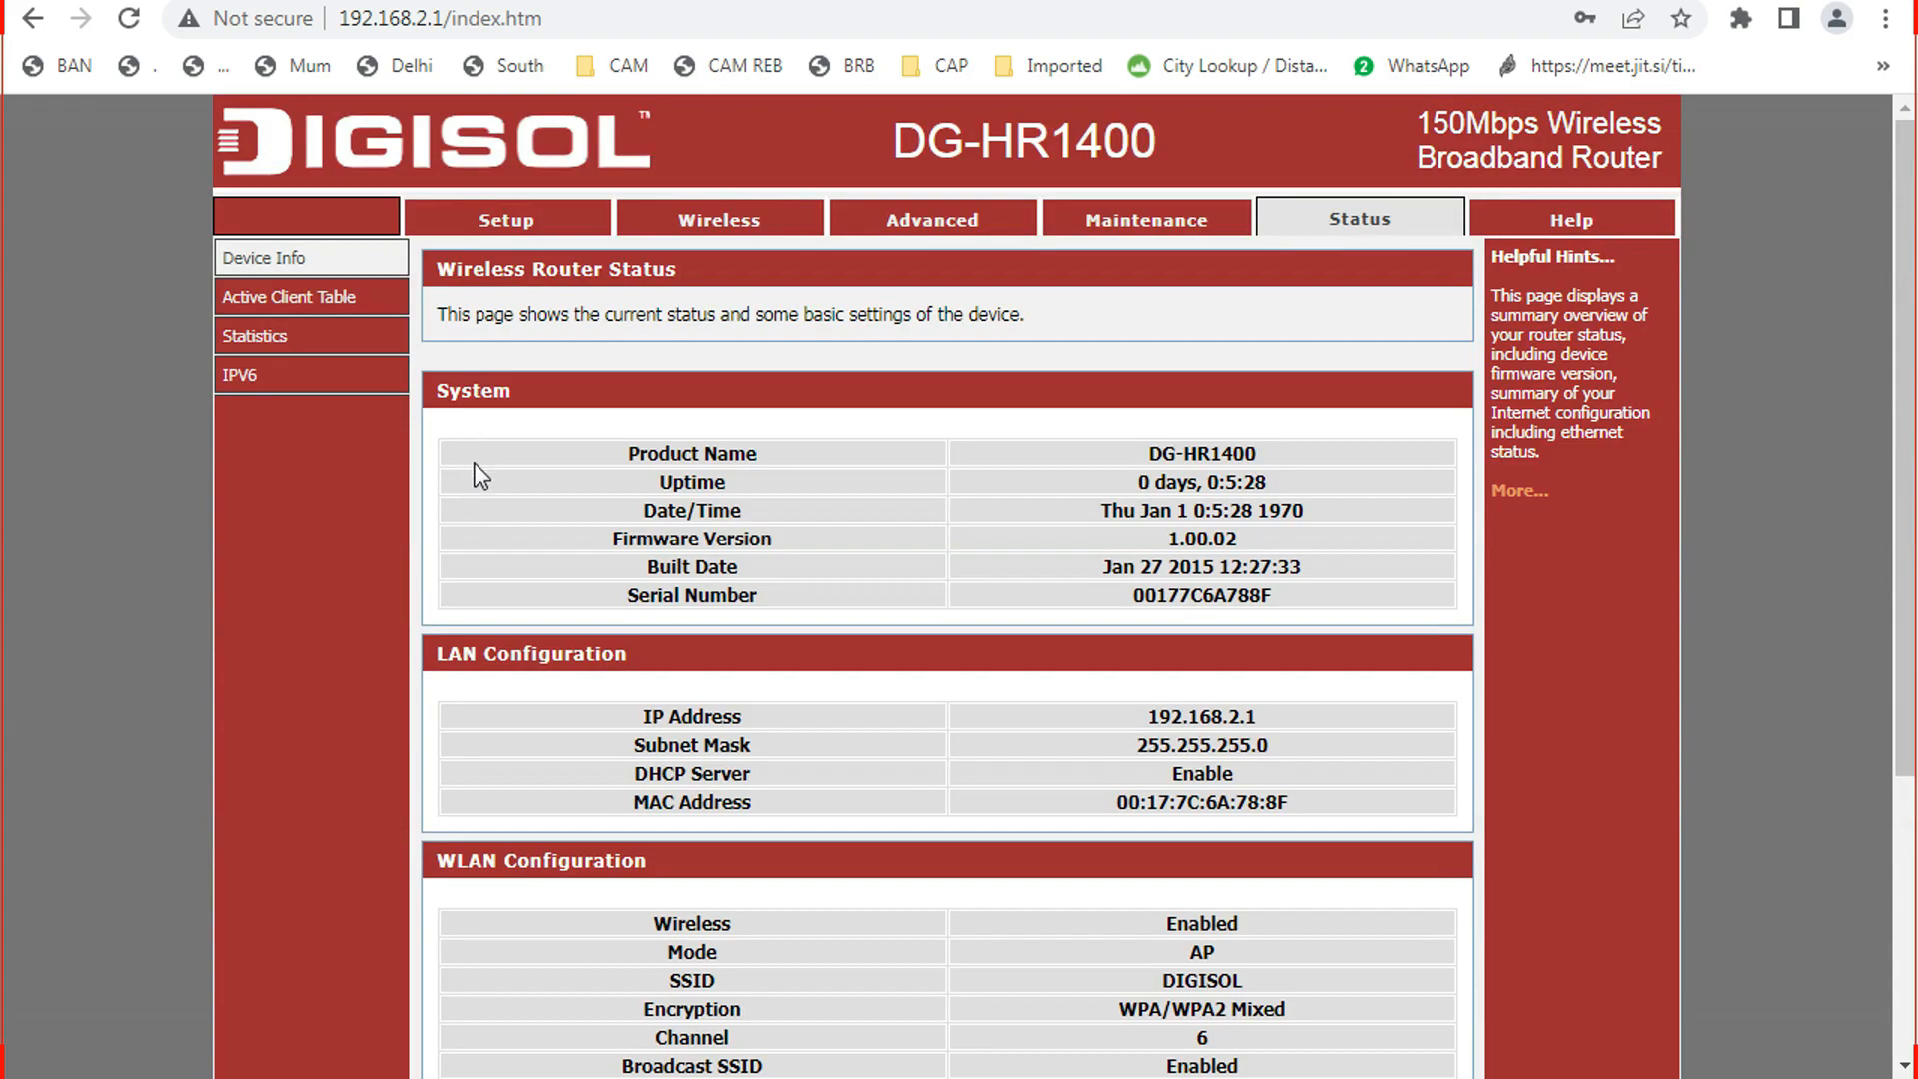
# Open the Active Client Table listing clients 192.168.2.4 and 192.168.2.2.
pyautogui.click(334, 297)
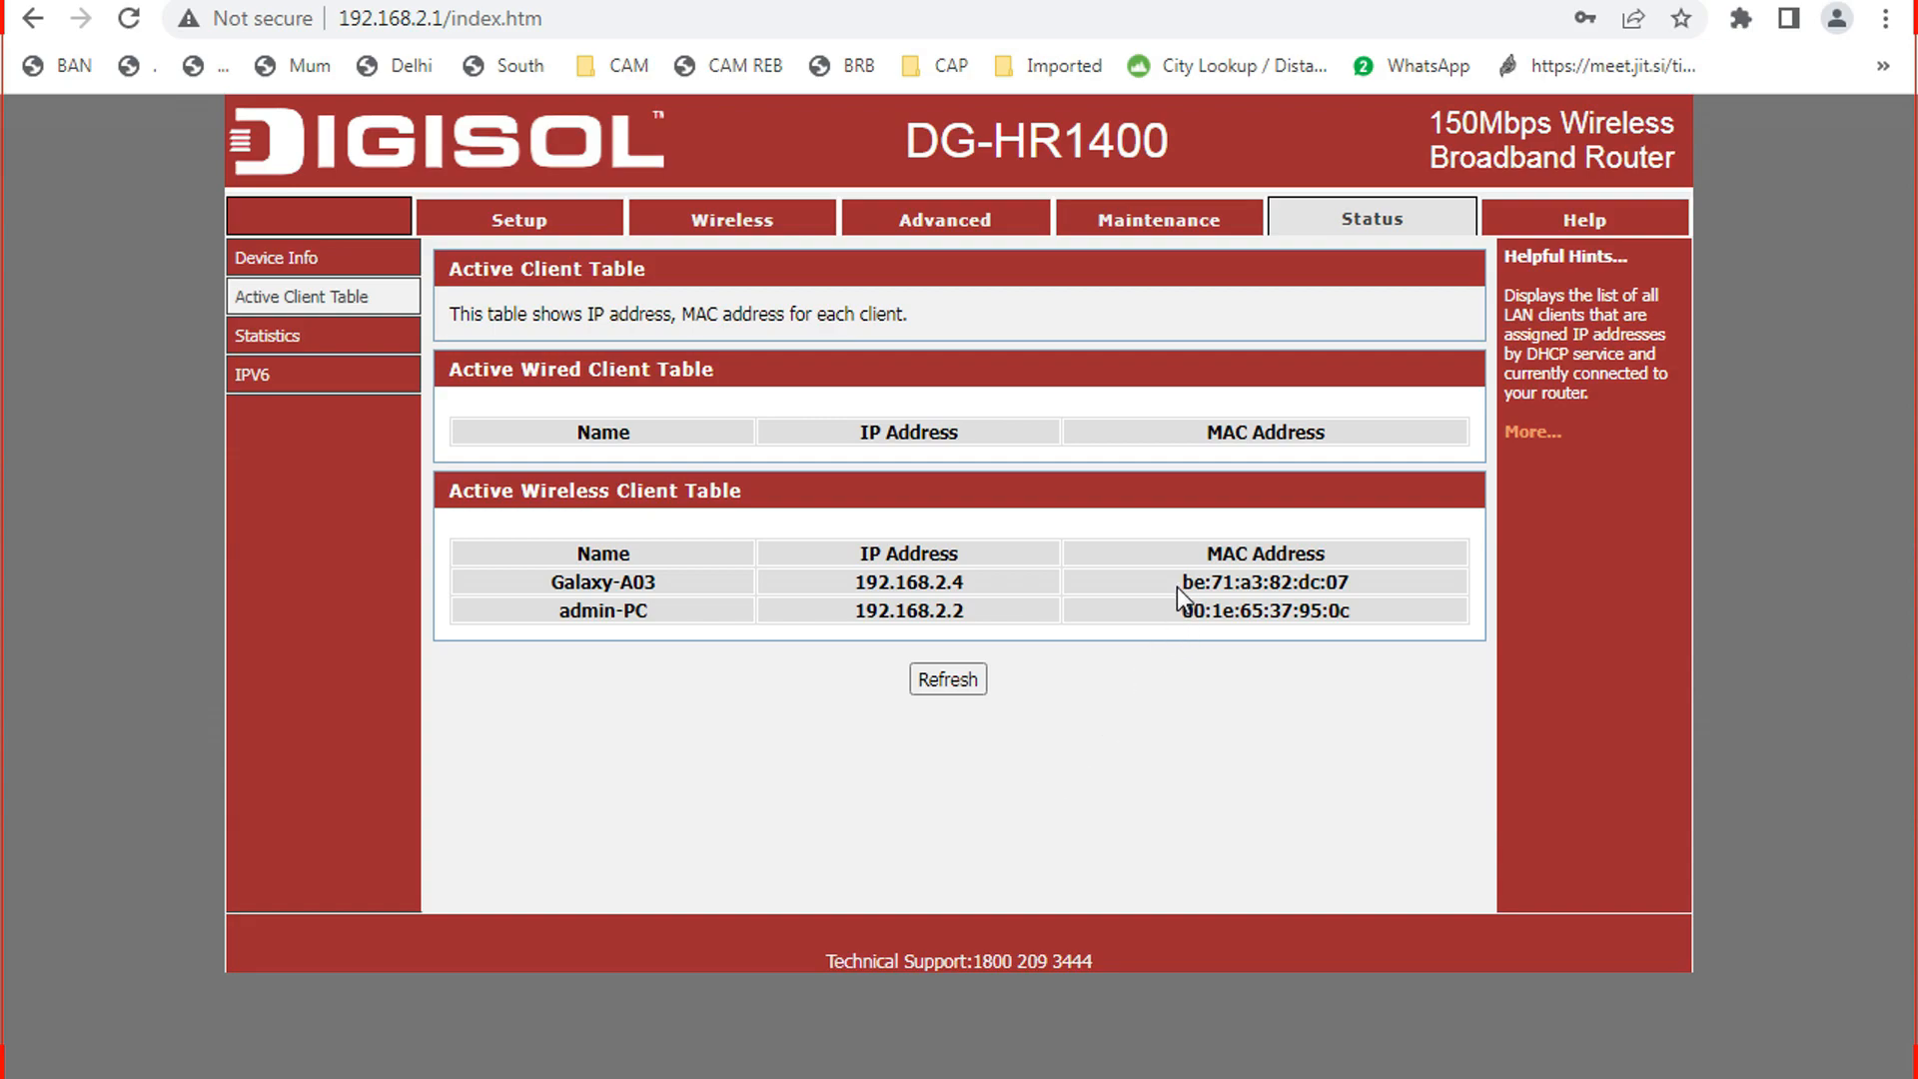
# Copy Galaxy-A03's MAC be:71:a3:82:dc:07 from the client table and go to the Advanced section.
pyautogui.moveTo(1177, 582); pyautogui.dragTo(1359, 602)
pyautogui.rightClick(1303, 576)
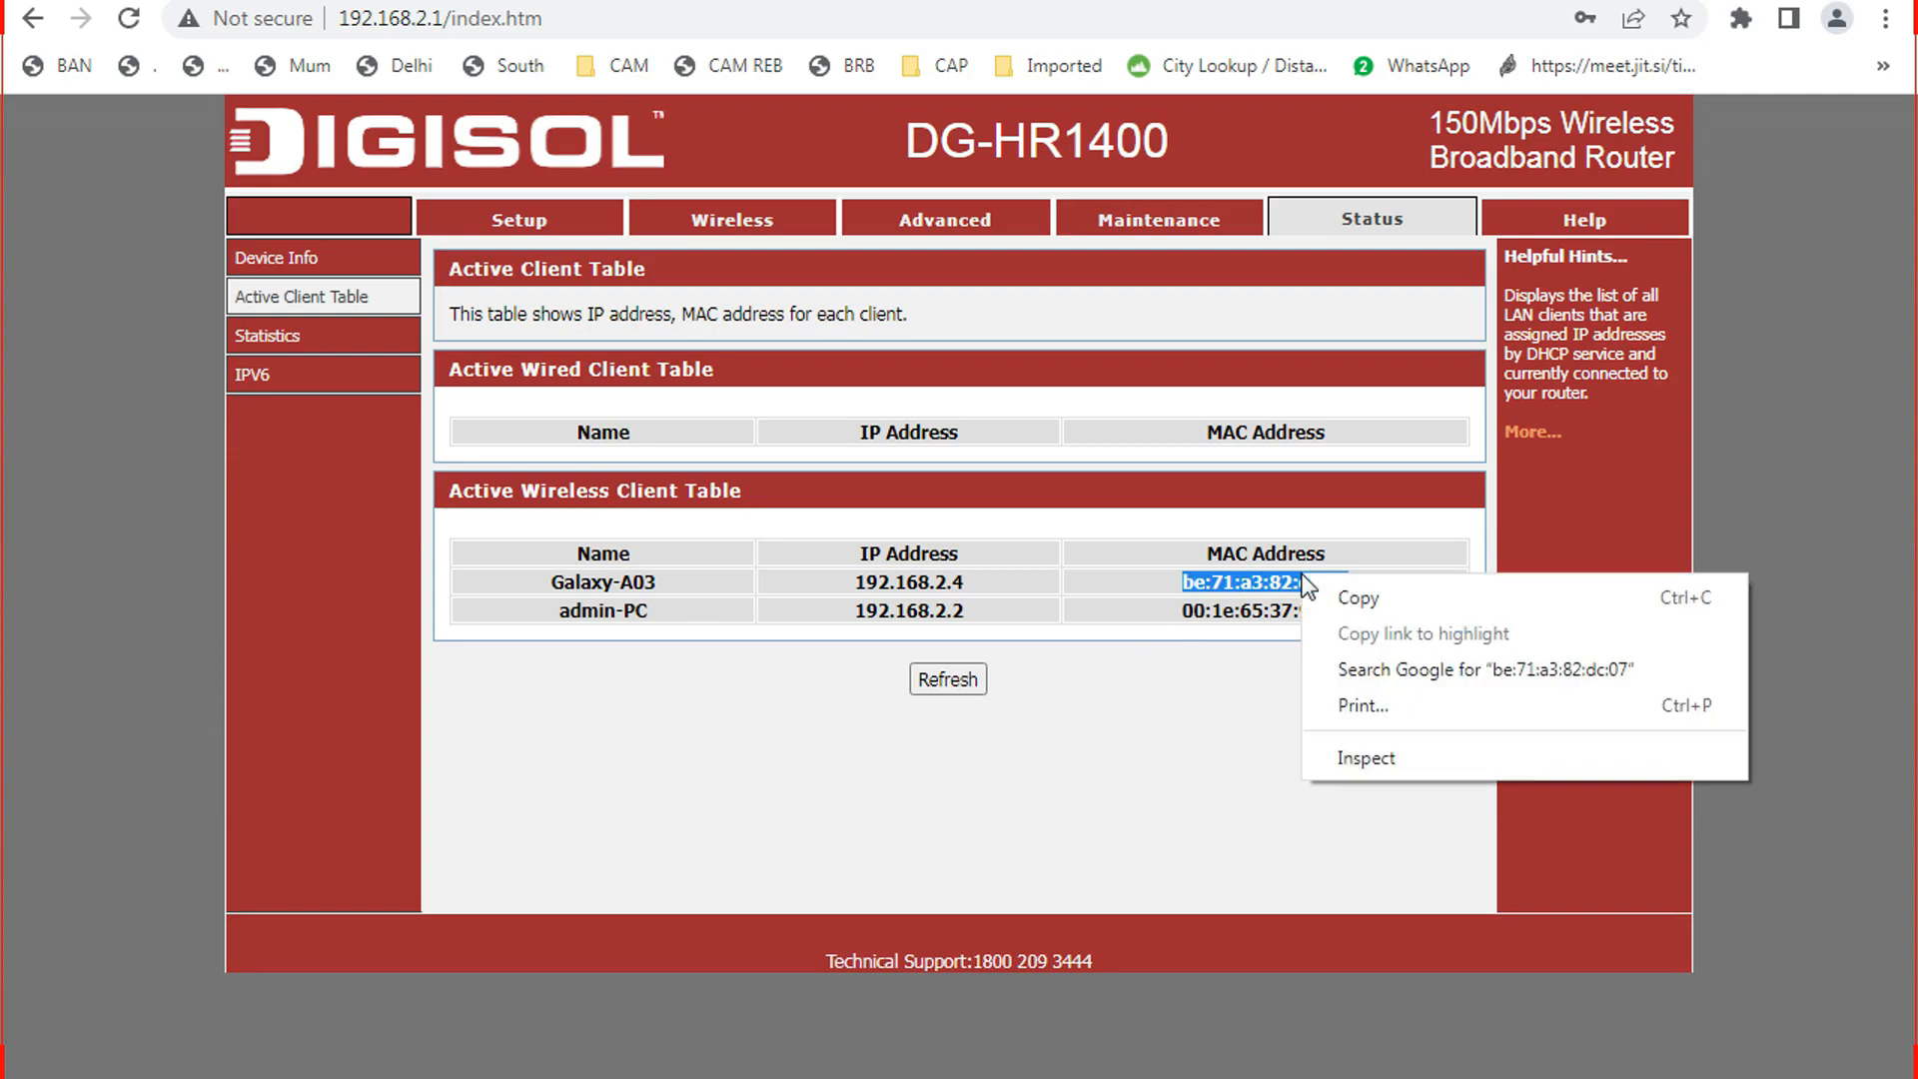
pyautogui.click(1333, 598)
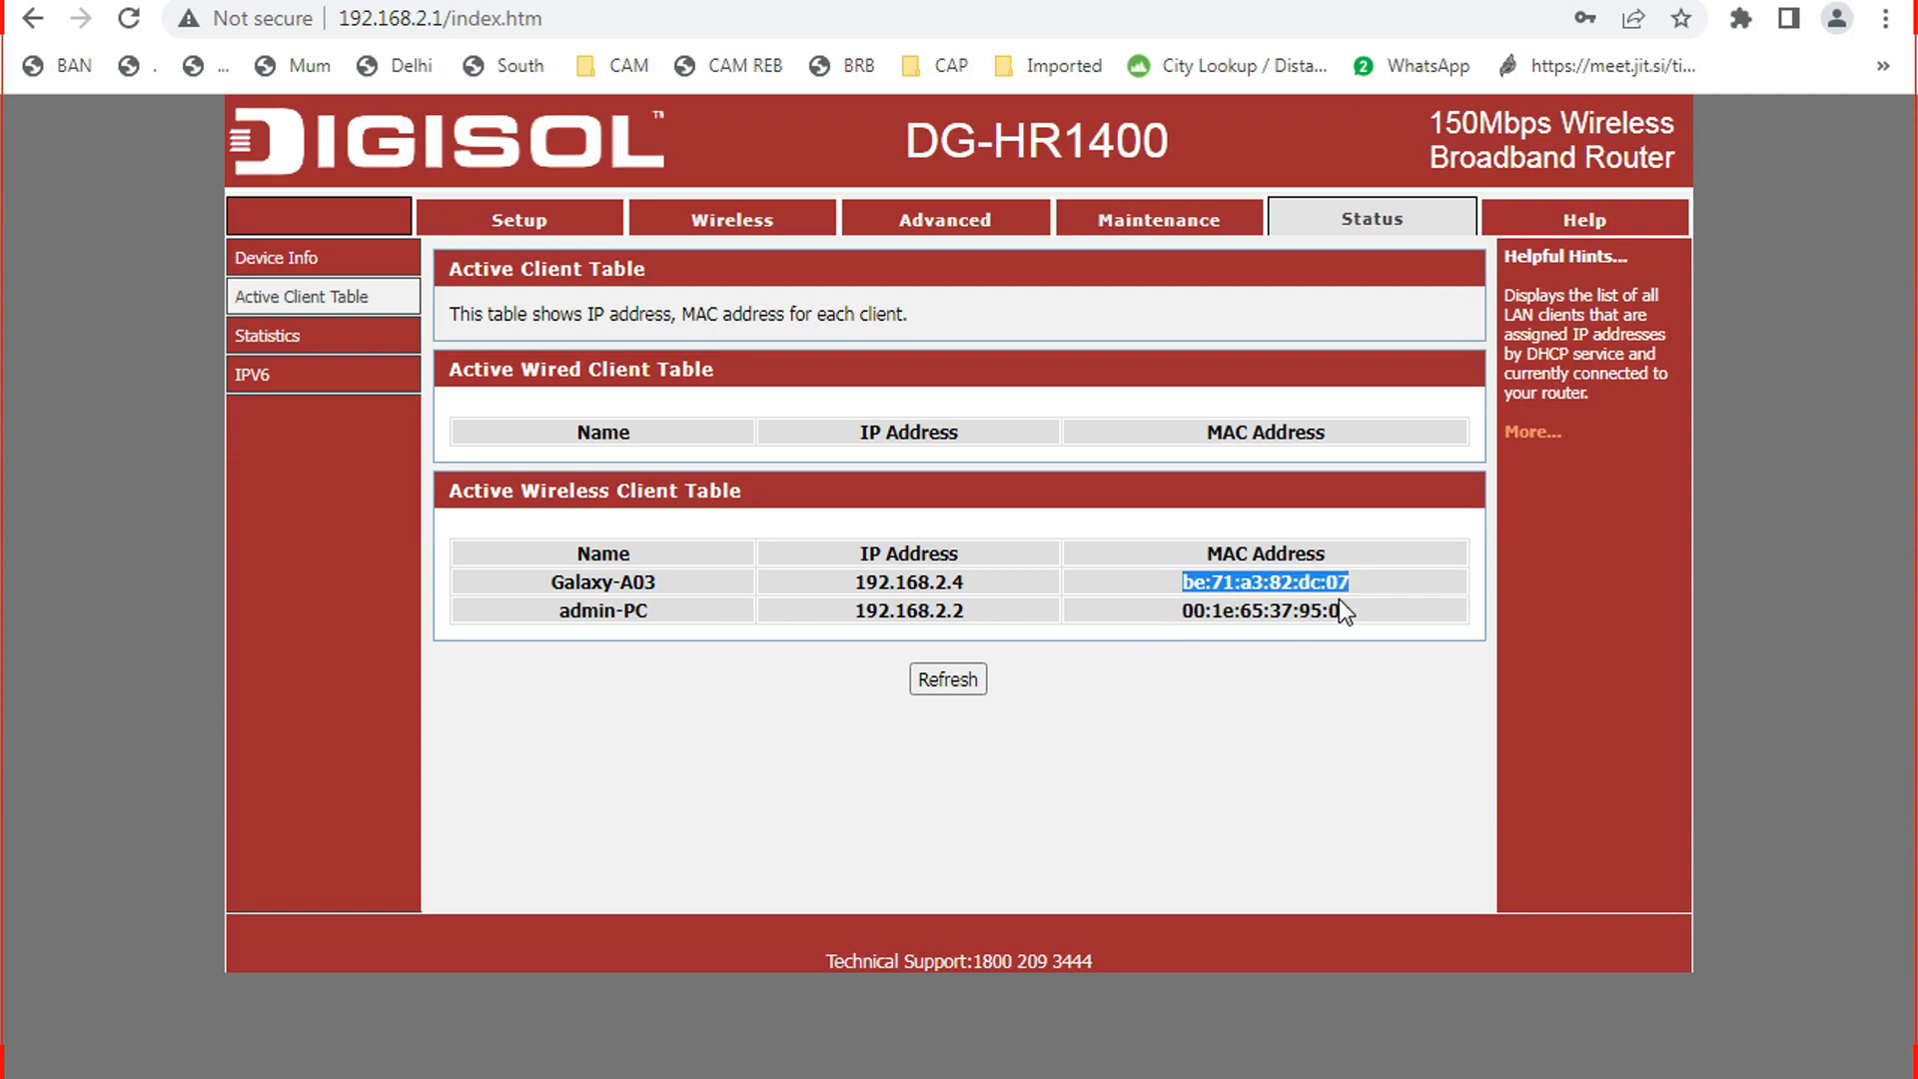
pyautogui.click(945, 222)
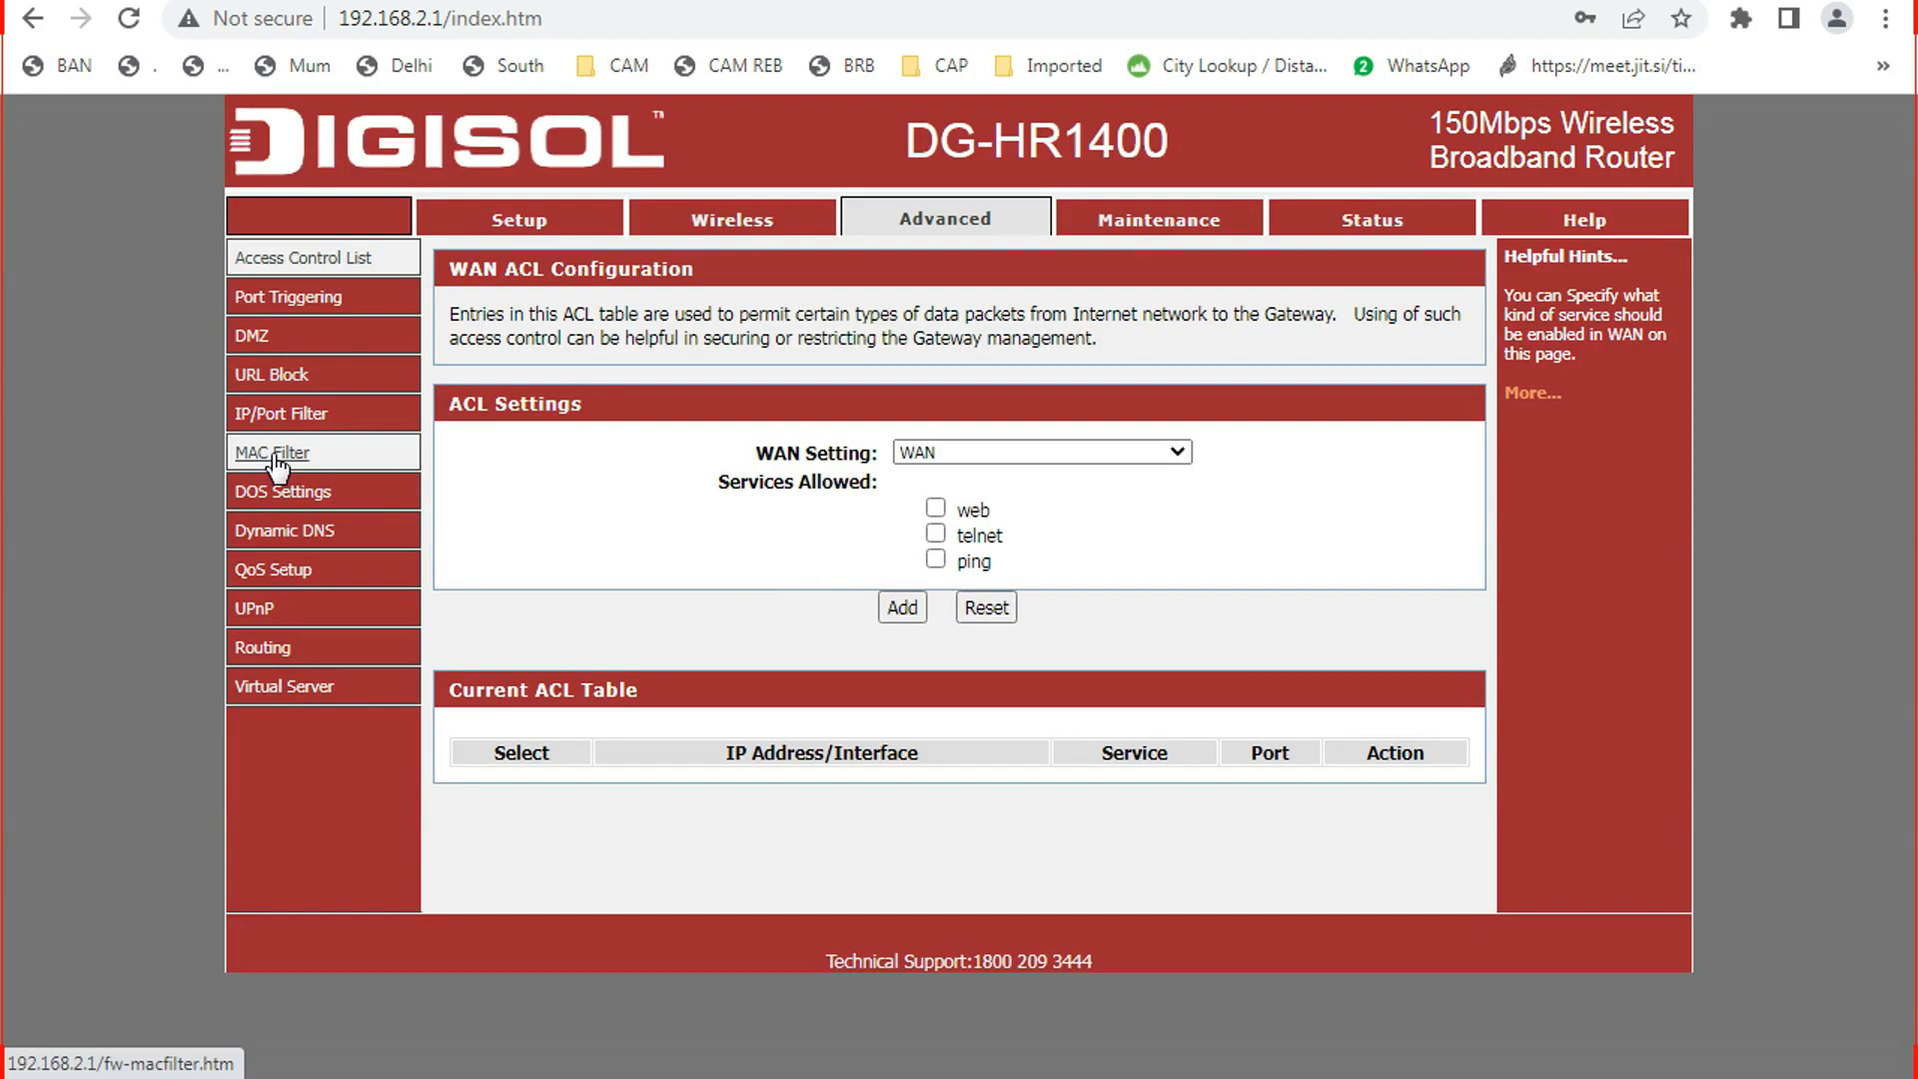
# Open the MAC Filter page from the Advanced sidebar.
pyautogui.click(276, 457)
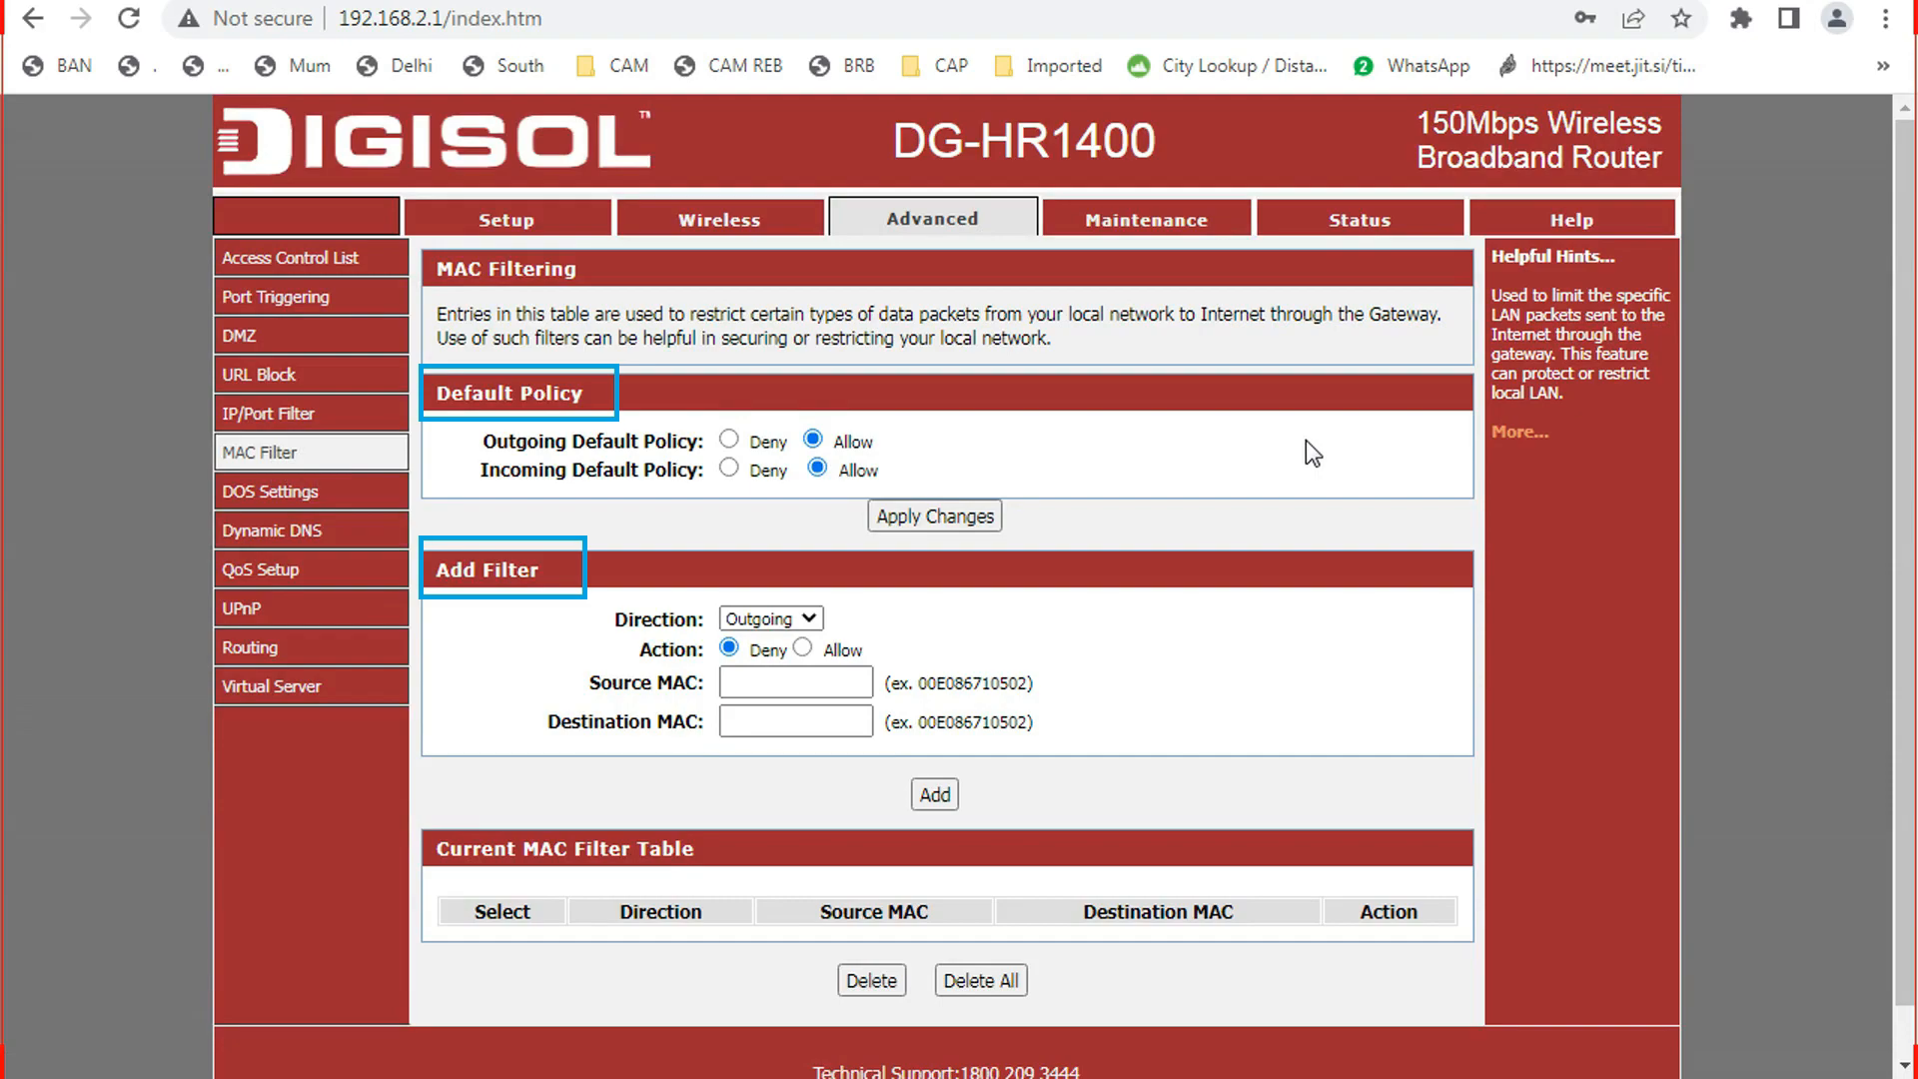
pyautogui.click(809, 620)
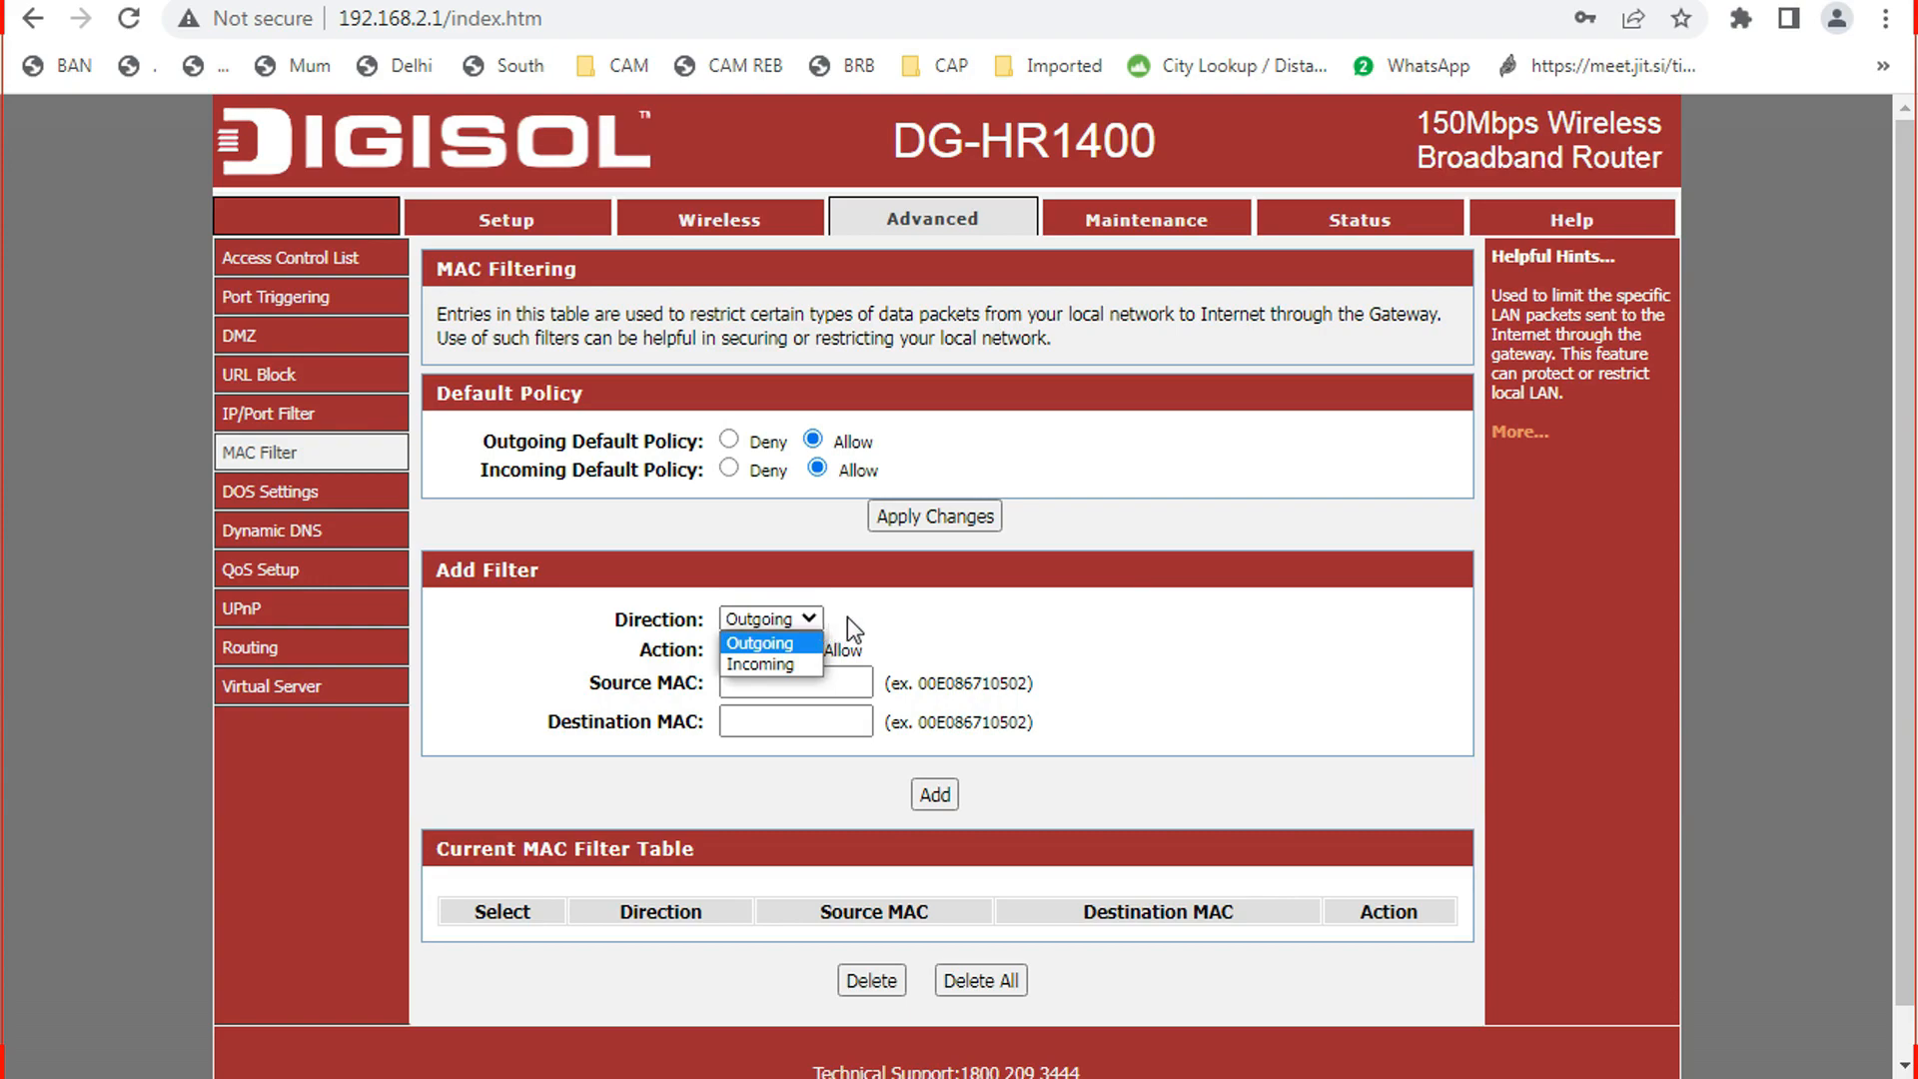
pyautogui.click(896, 613)
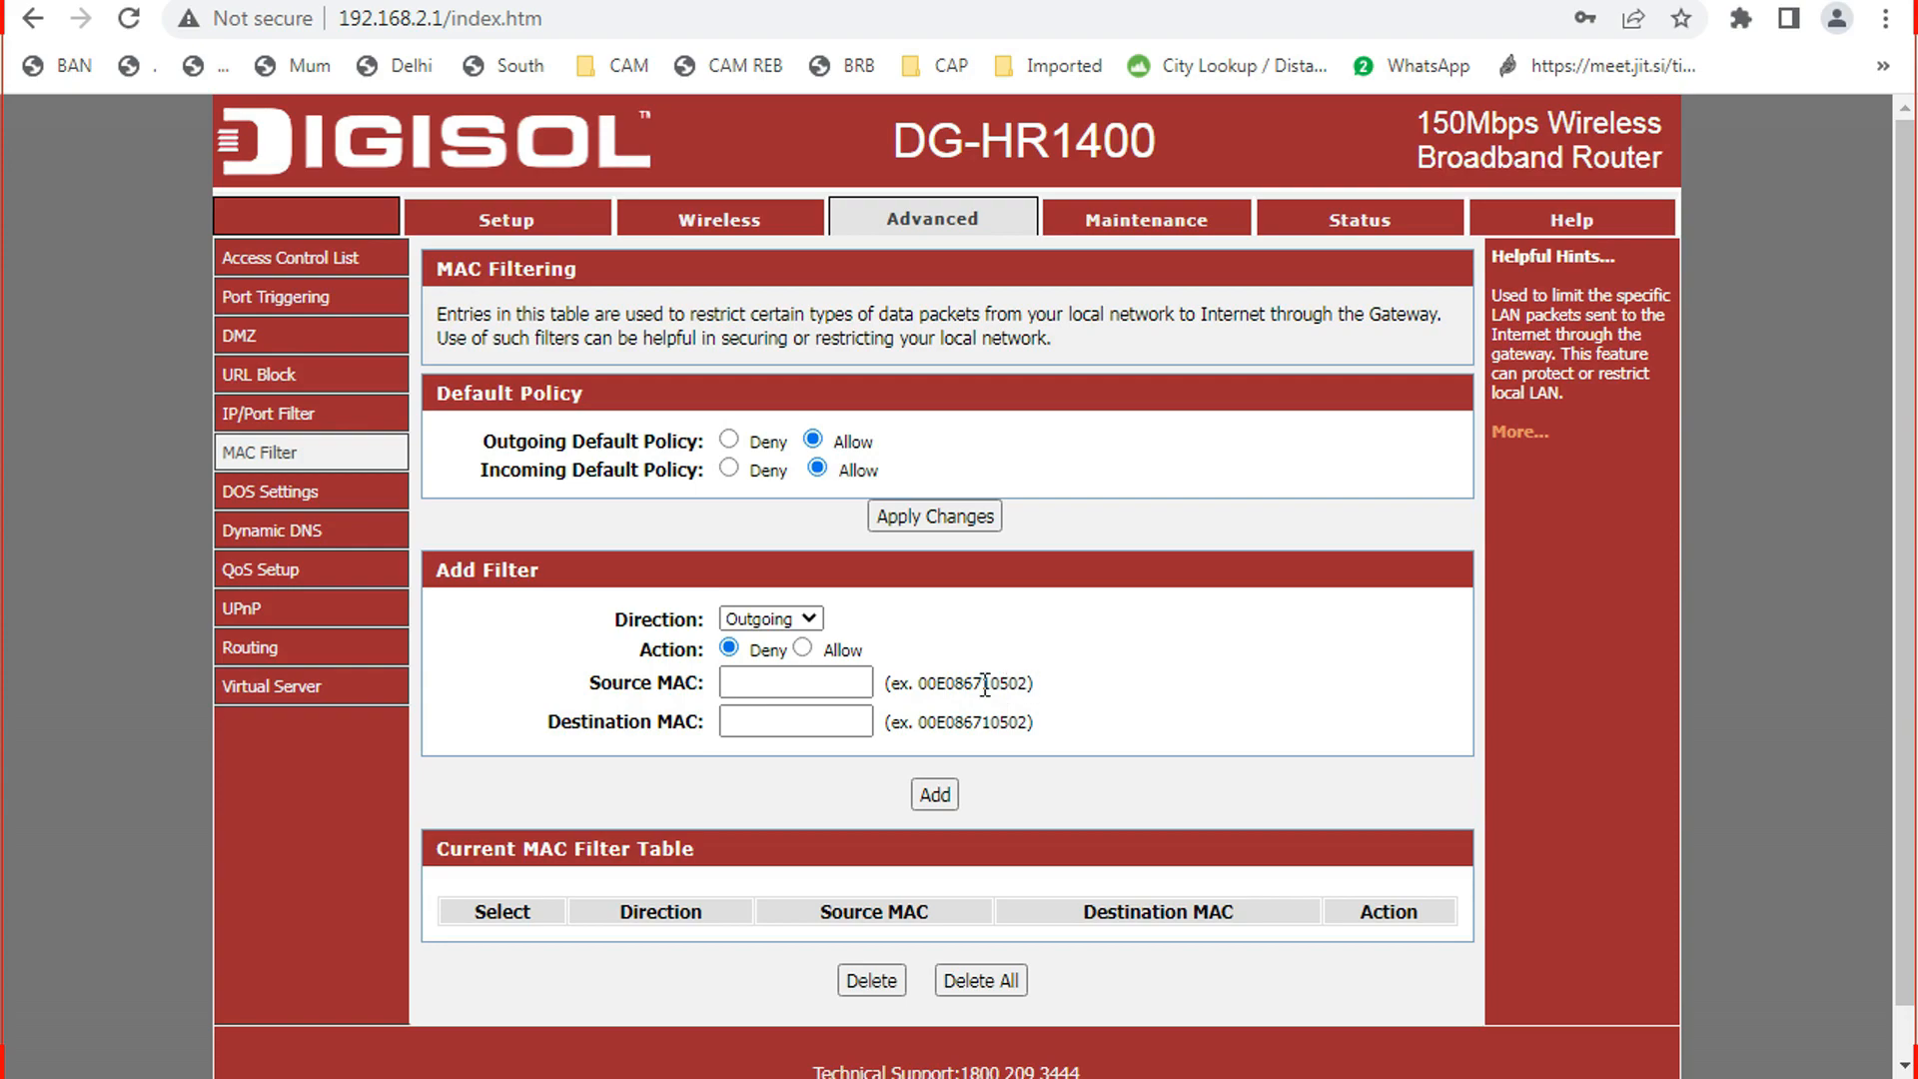
pyautogui.moveTo(919, 683); pyautogui.dragTo(1030, 682)
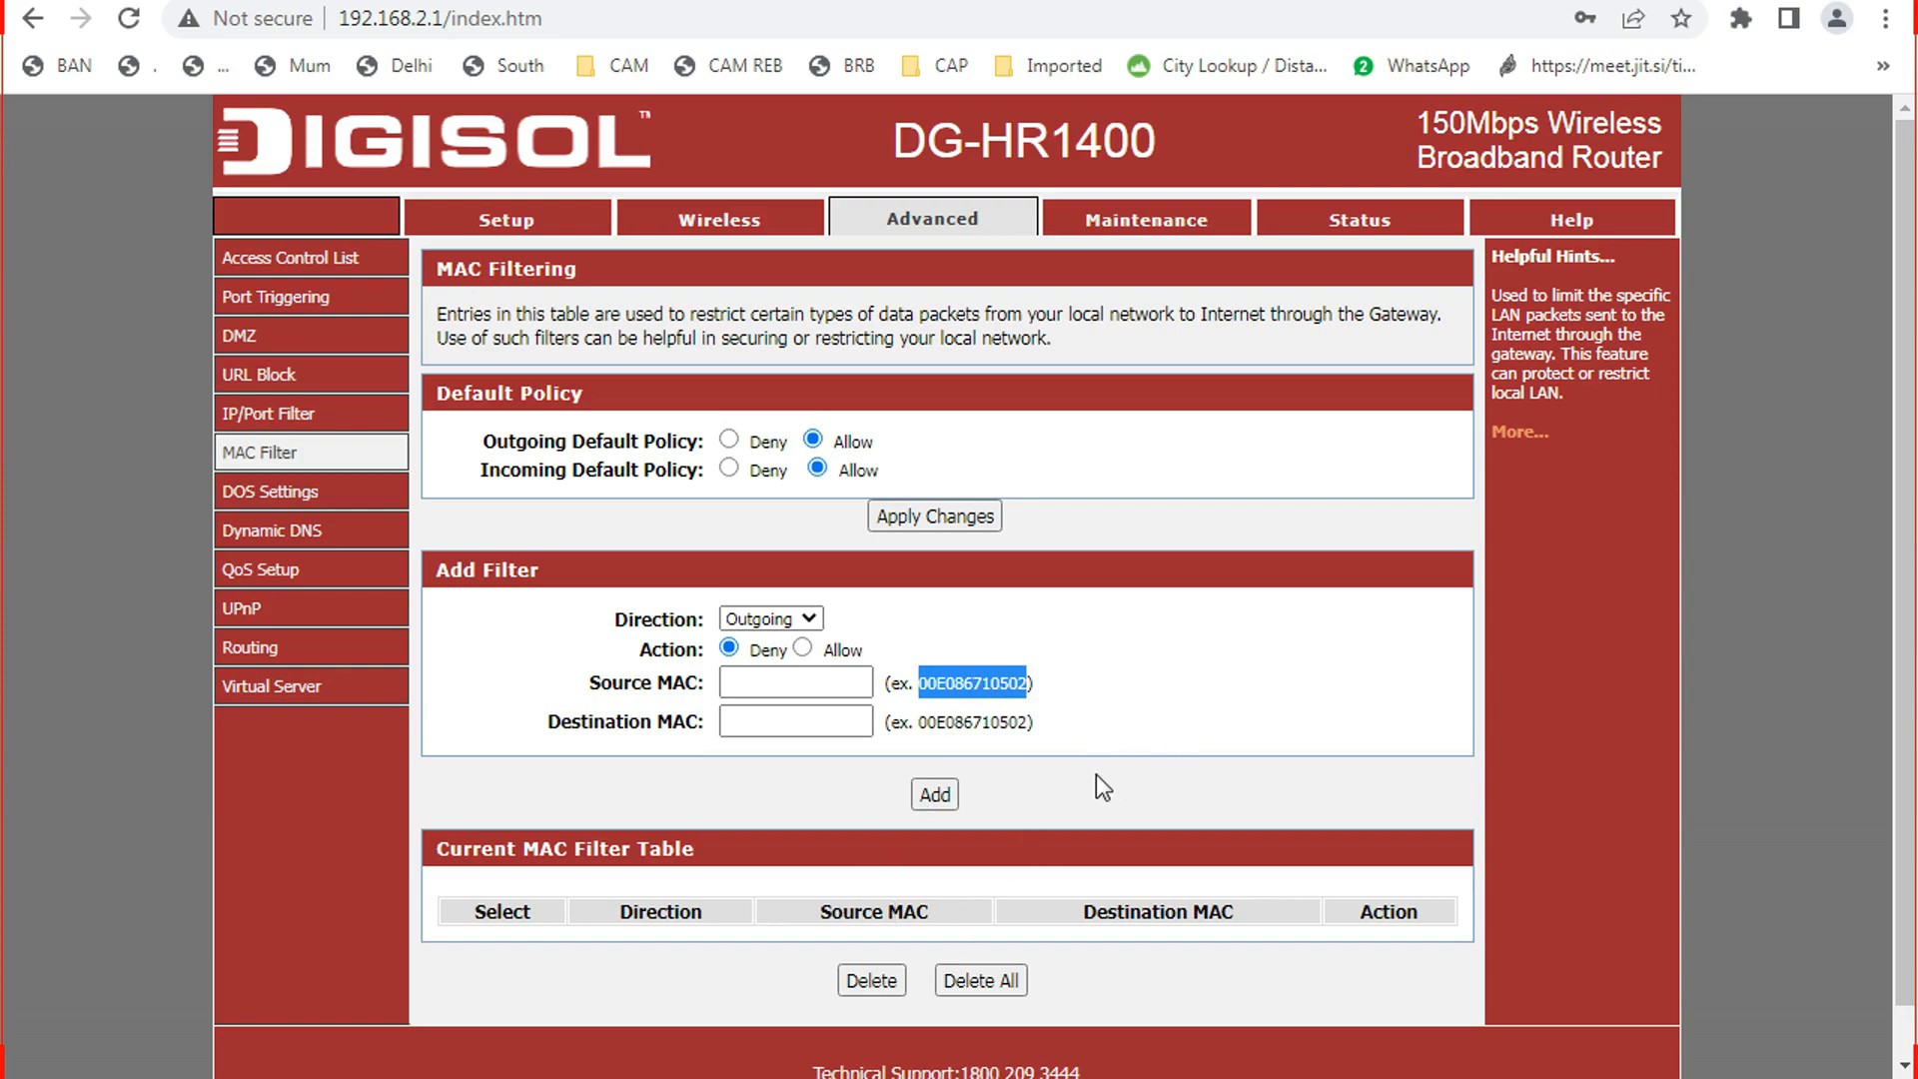
# Paste the MAC into a blank Notepad document and delete its colons, leaving be71a382dc07.
pyautogui.click(732, 1077)
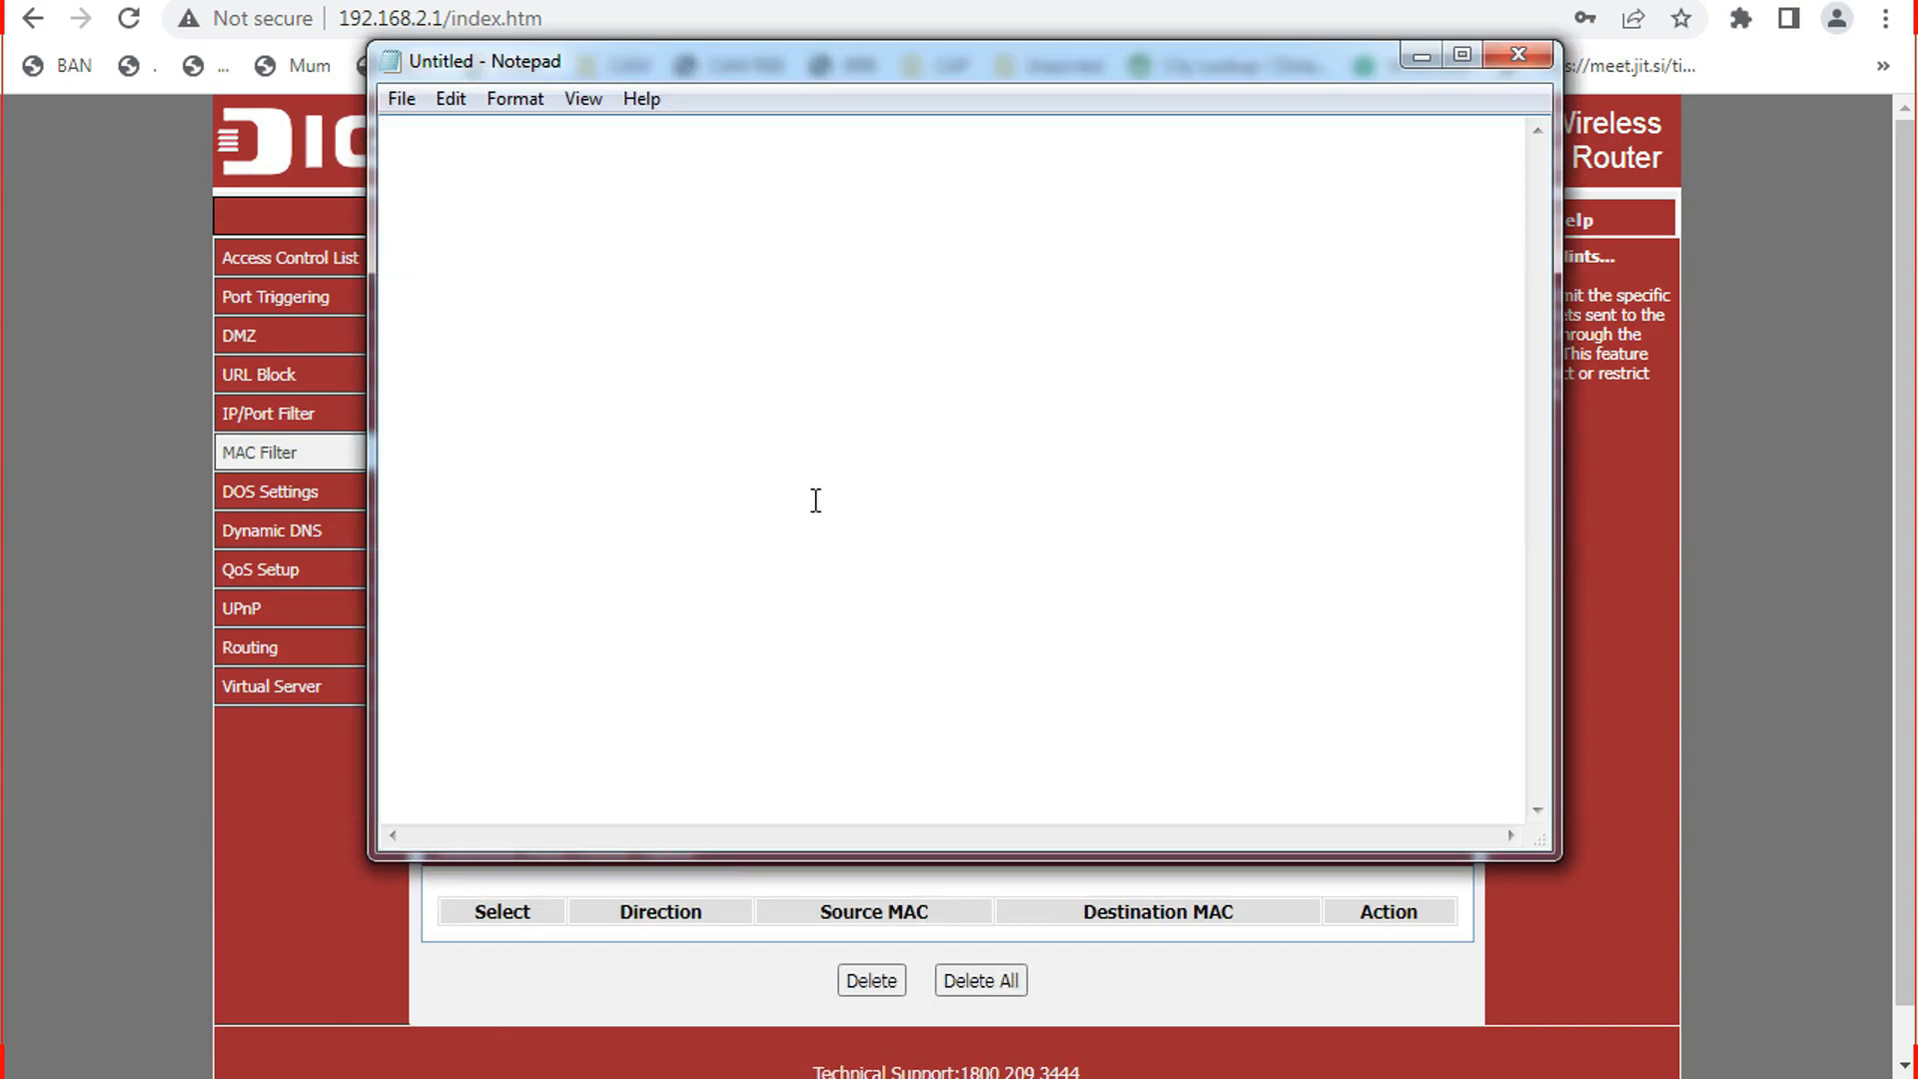
pyautogui.hotkey('ctrl', 'v')
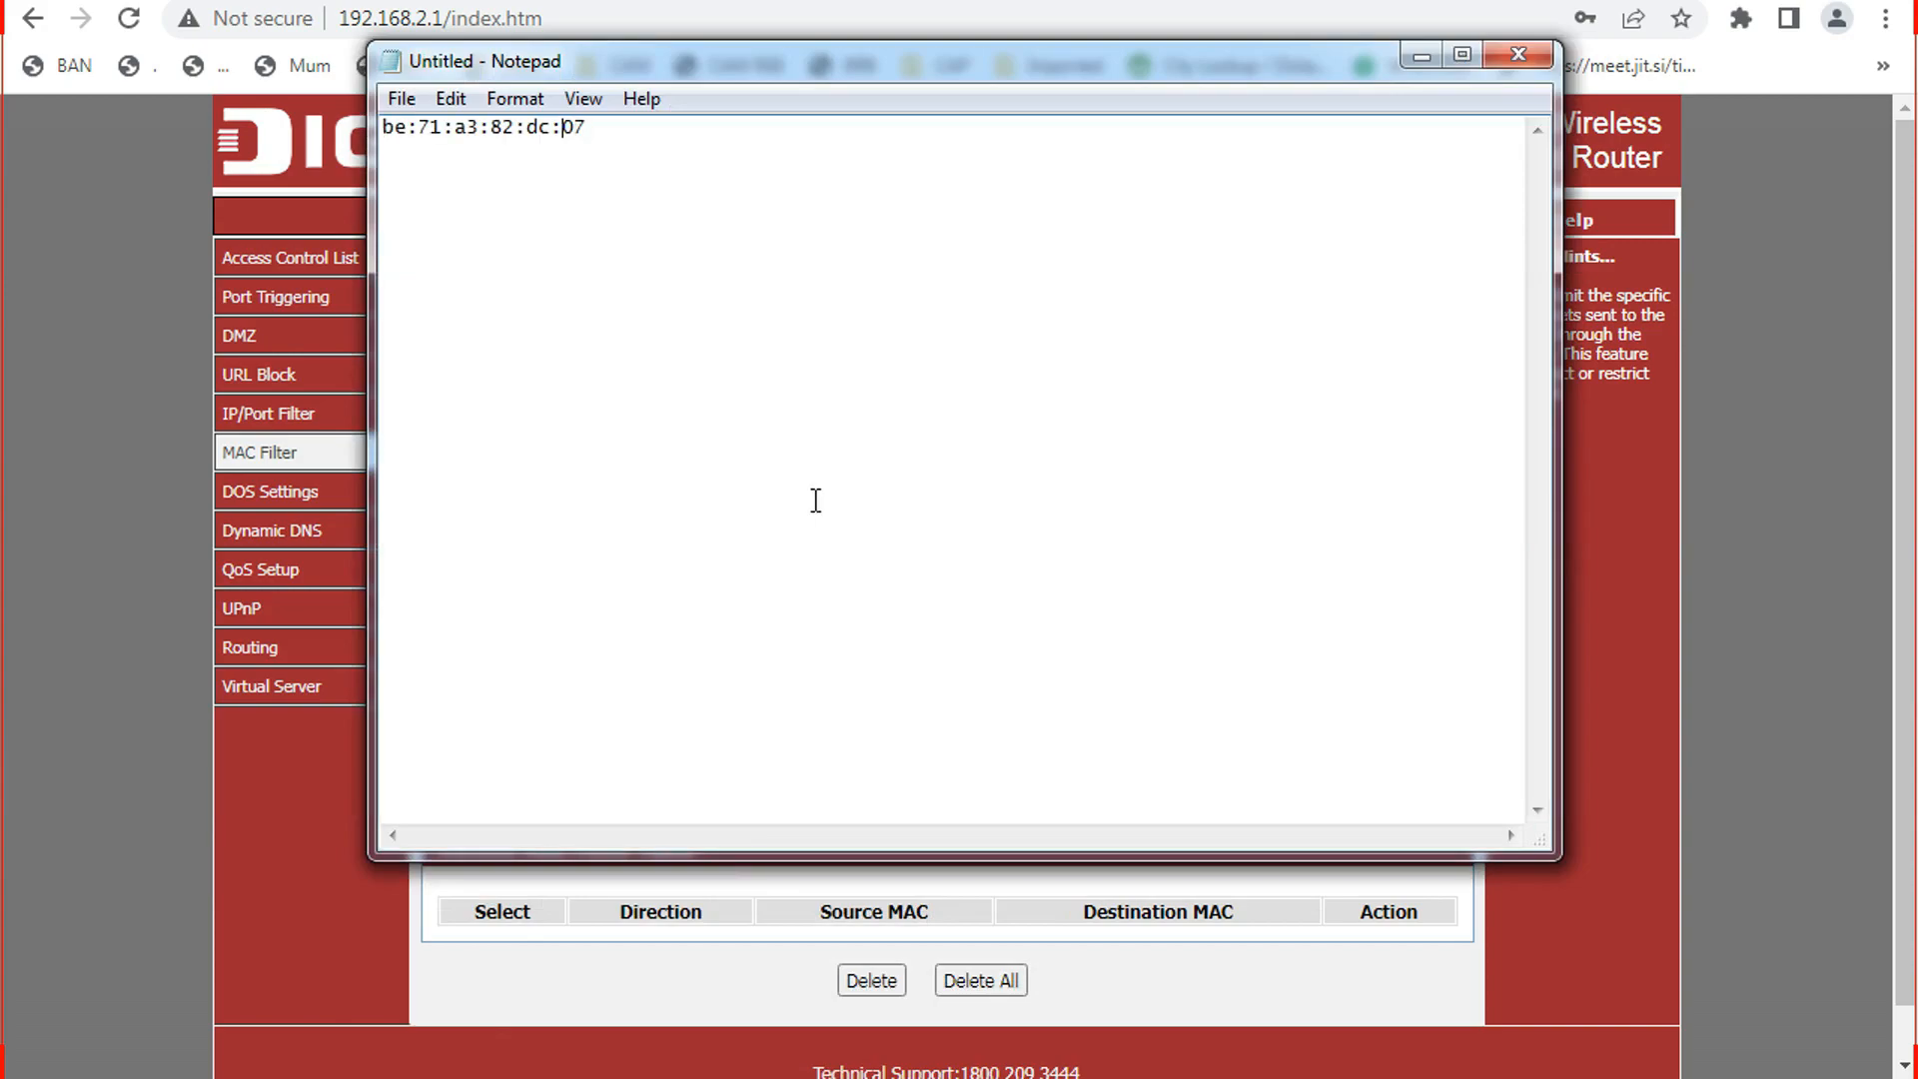
pyautogui.press('BackSpace')
pyautogui.press('Left')
pyautogui.press('Left')
pyautogui.press('BackSpace')
pyautogui.press('Left')
pyautogui.press('Left')
pyautogui.press('BackSpace')
pyautogui.press('BackSpace')
pyautogui.press('BackSpace')
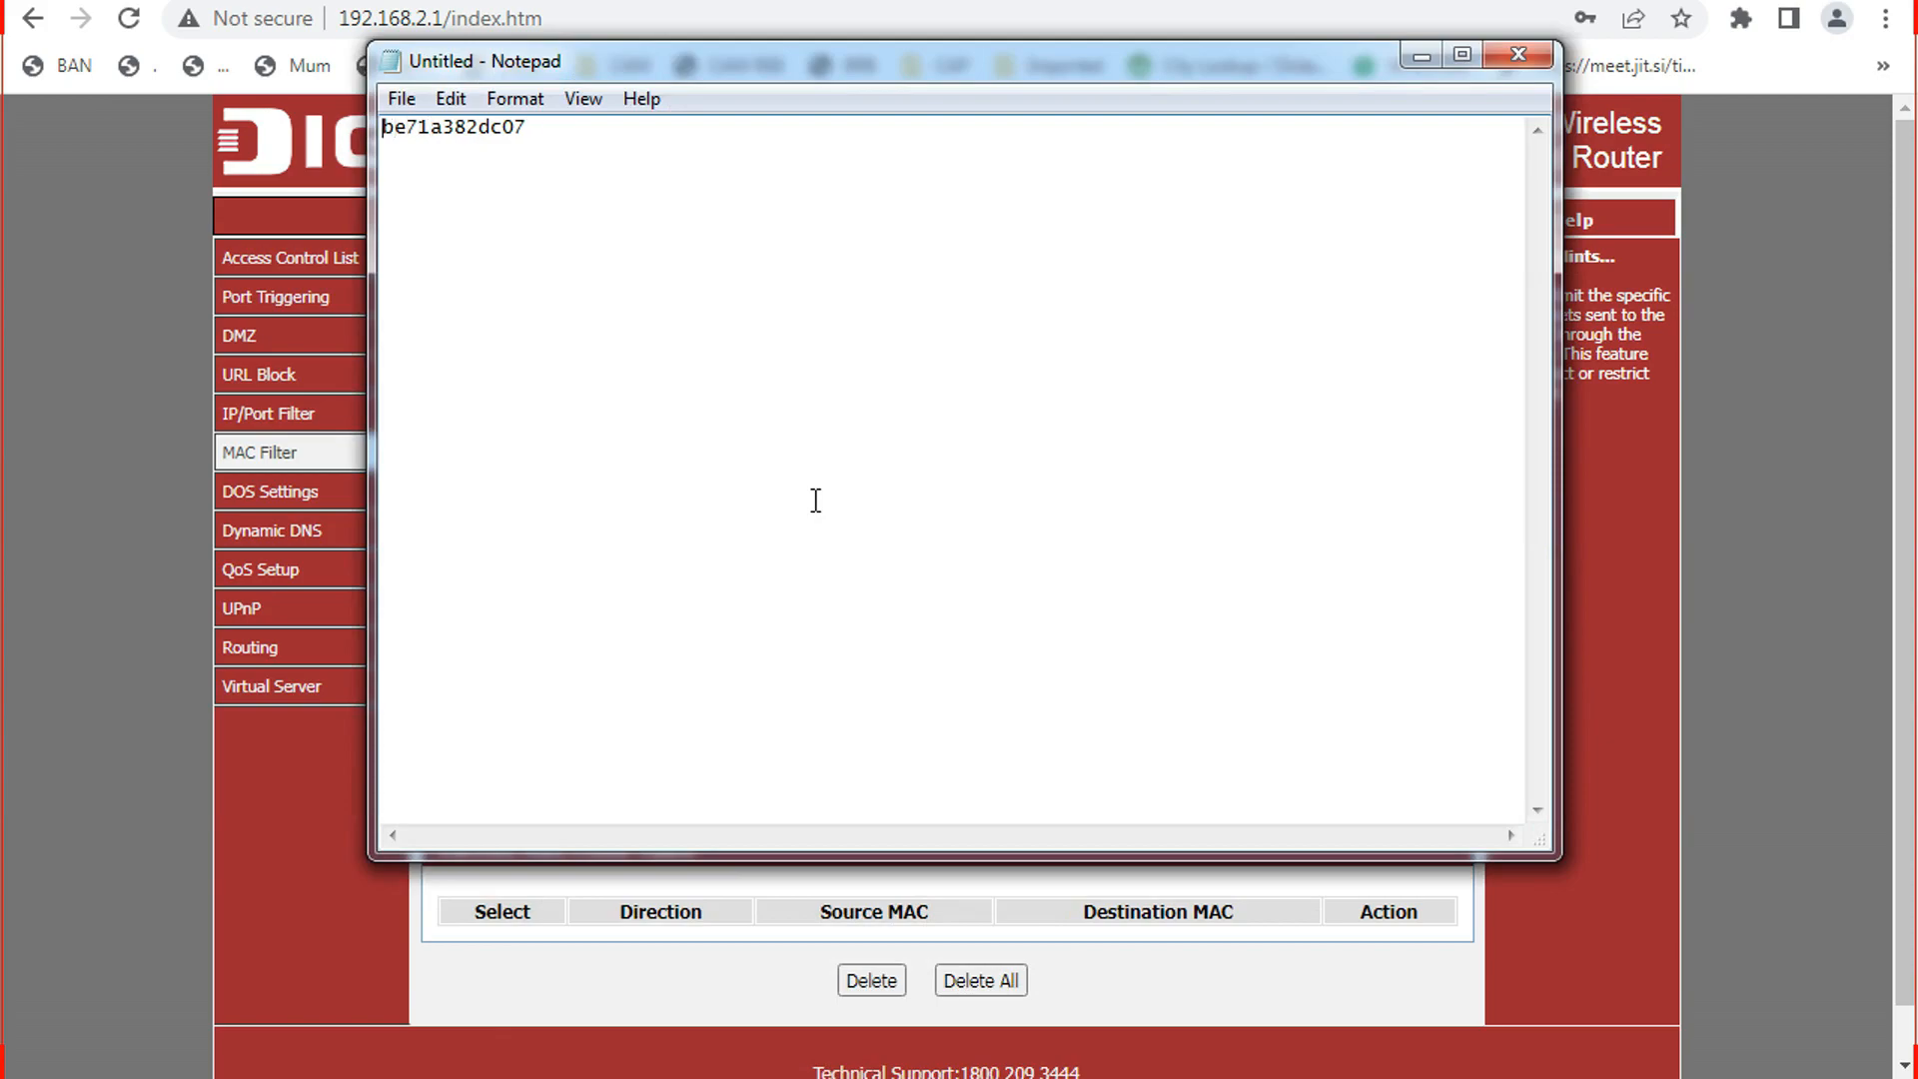
# Copy the colon-free be71a382dc07 and minimize Notepad.
pyautogui.hotkey('ctrl', 'a')
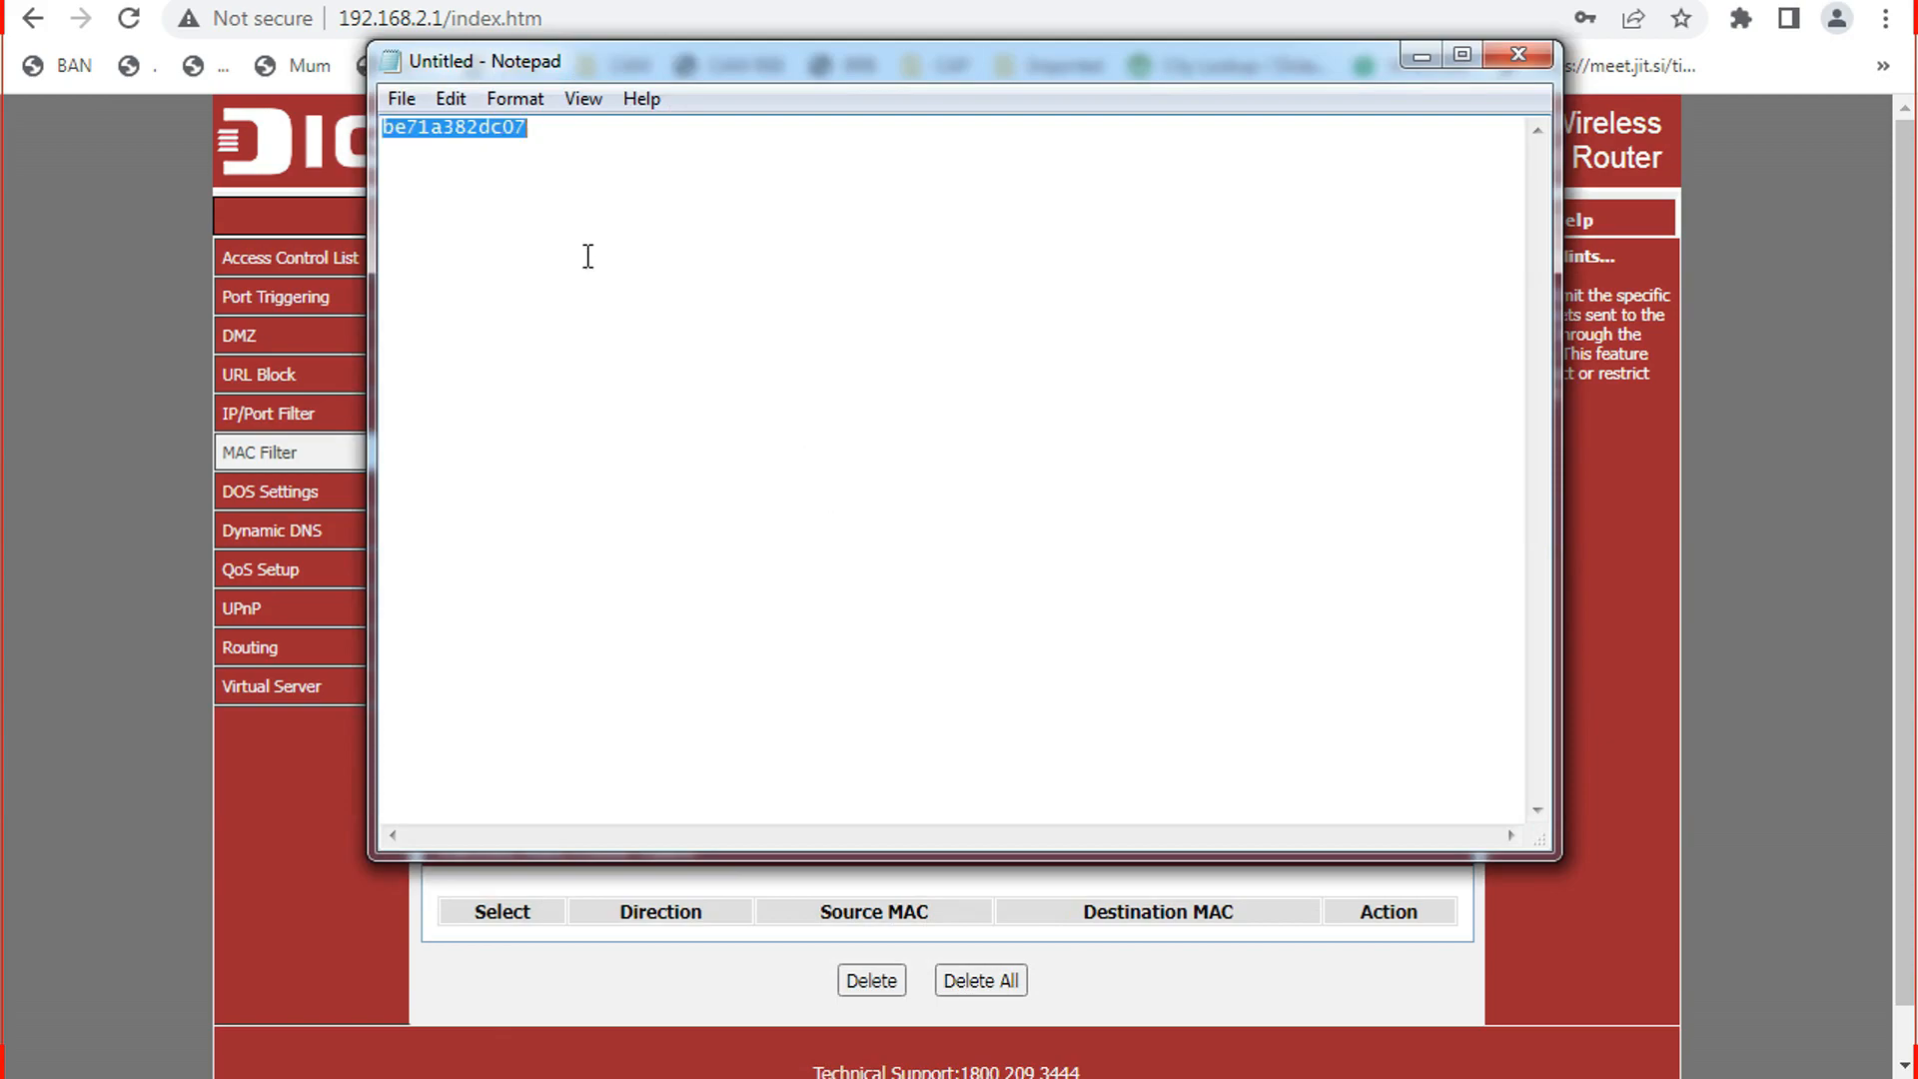
pyautogui.rightClick(478, 128)
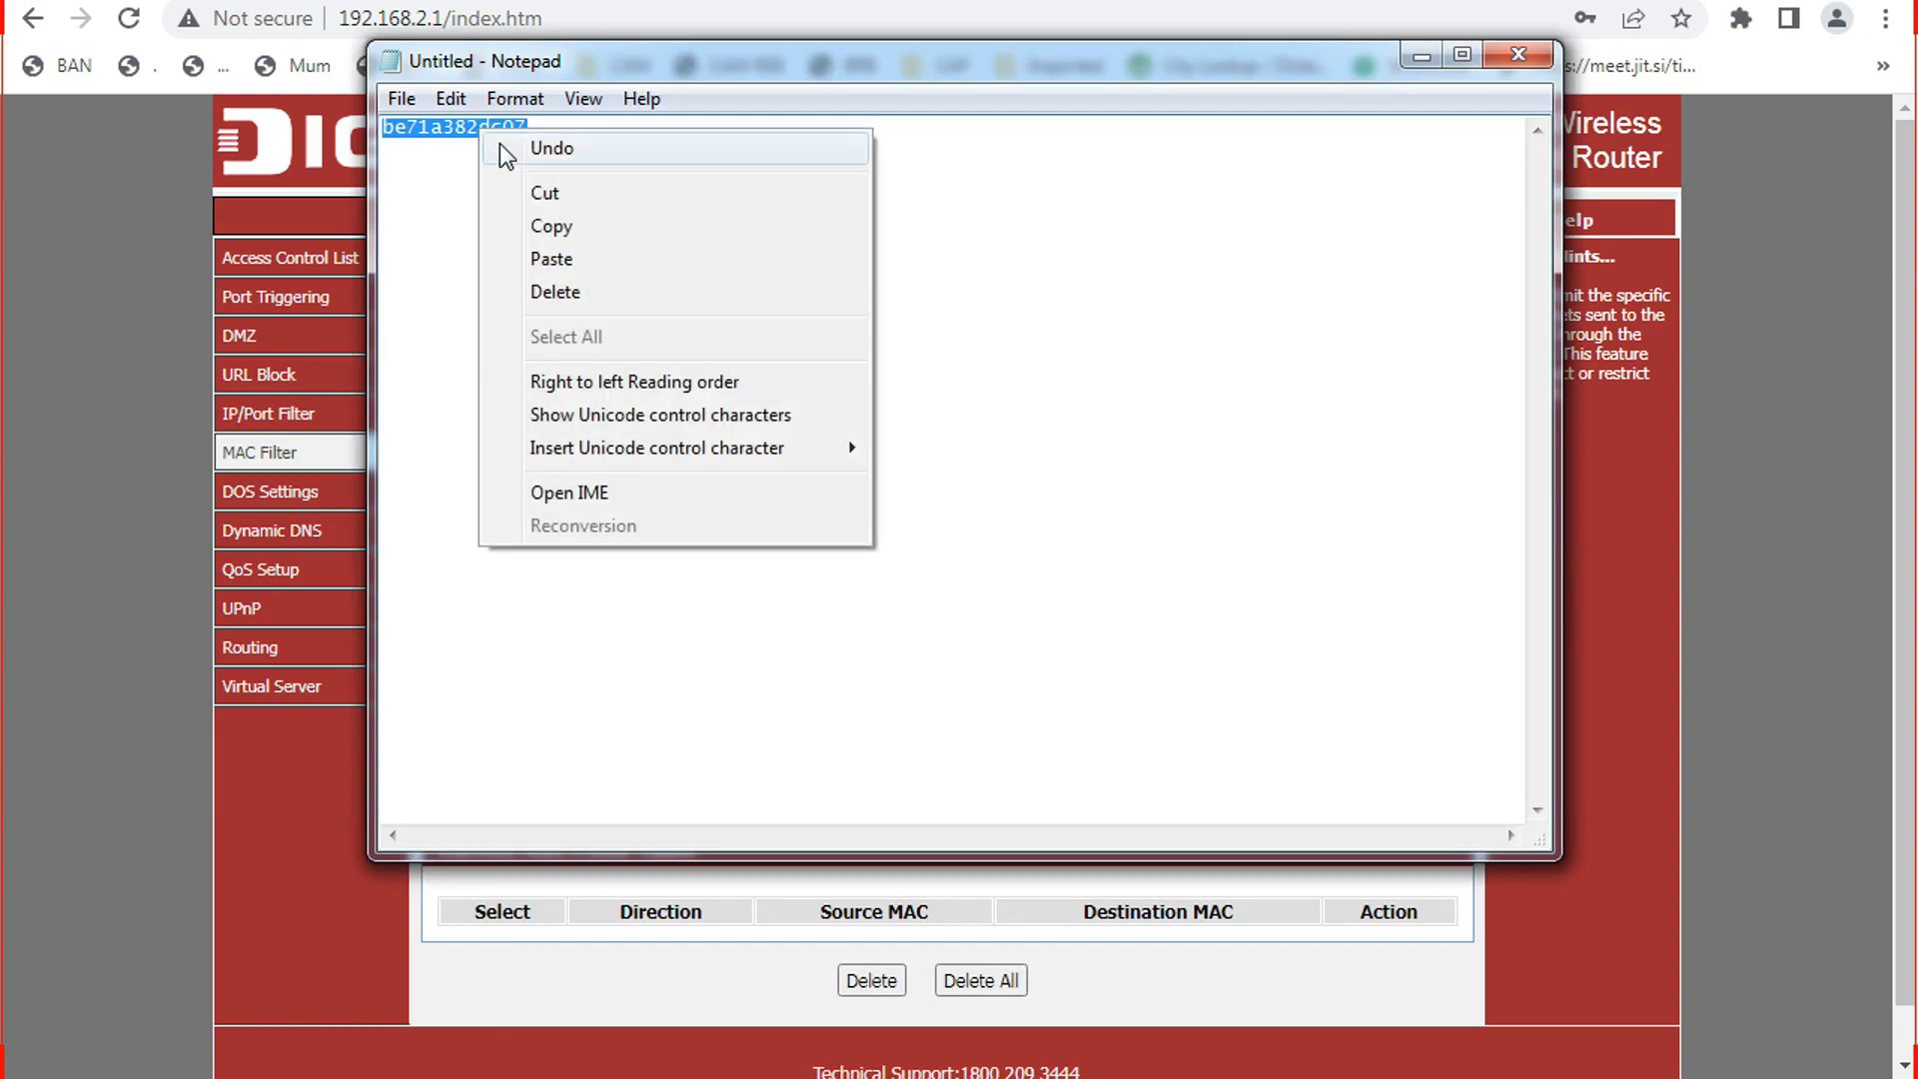
pyautogui.click(549, 224)
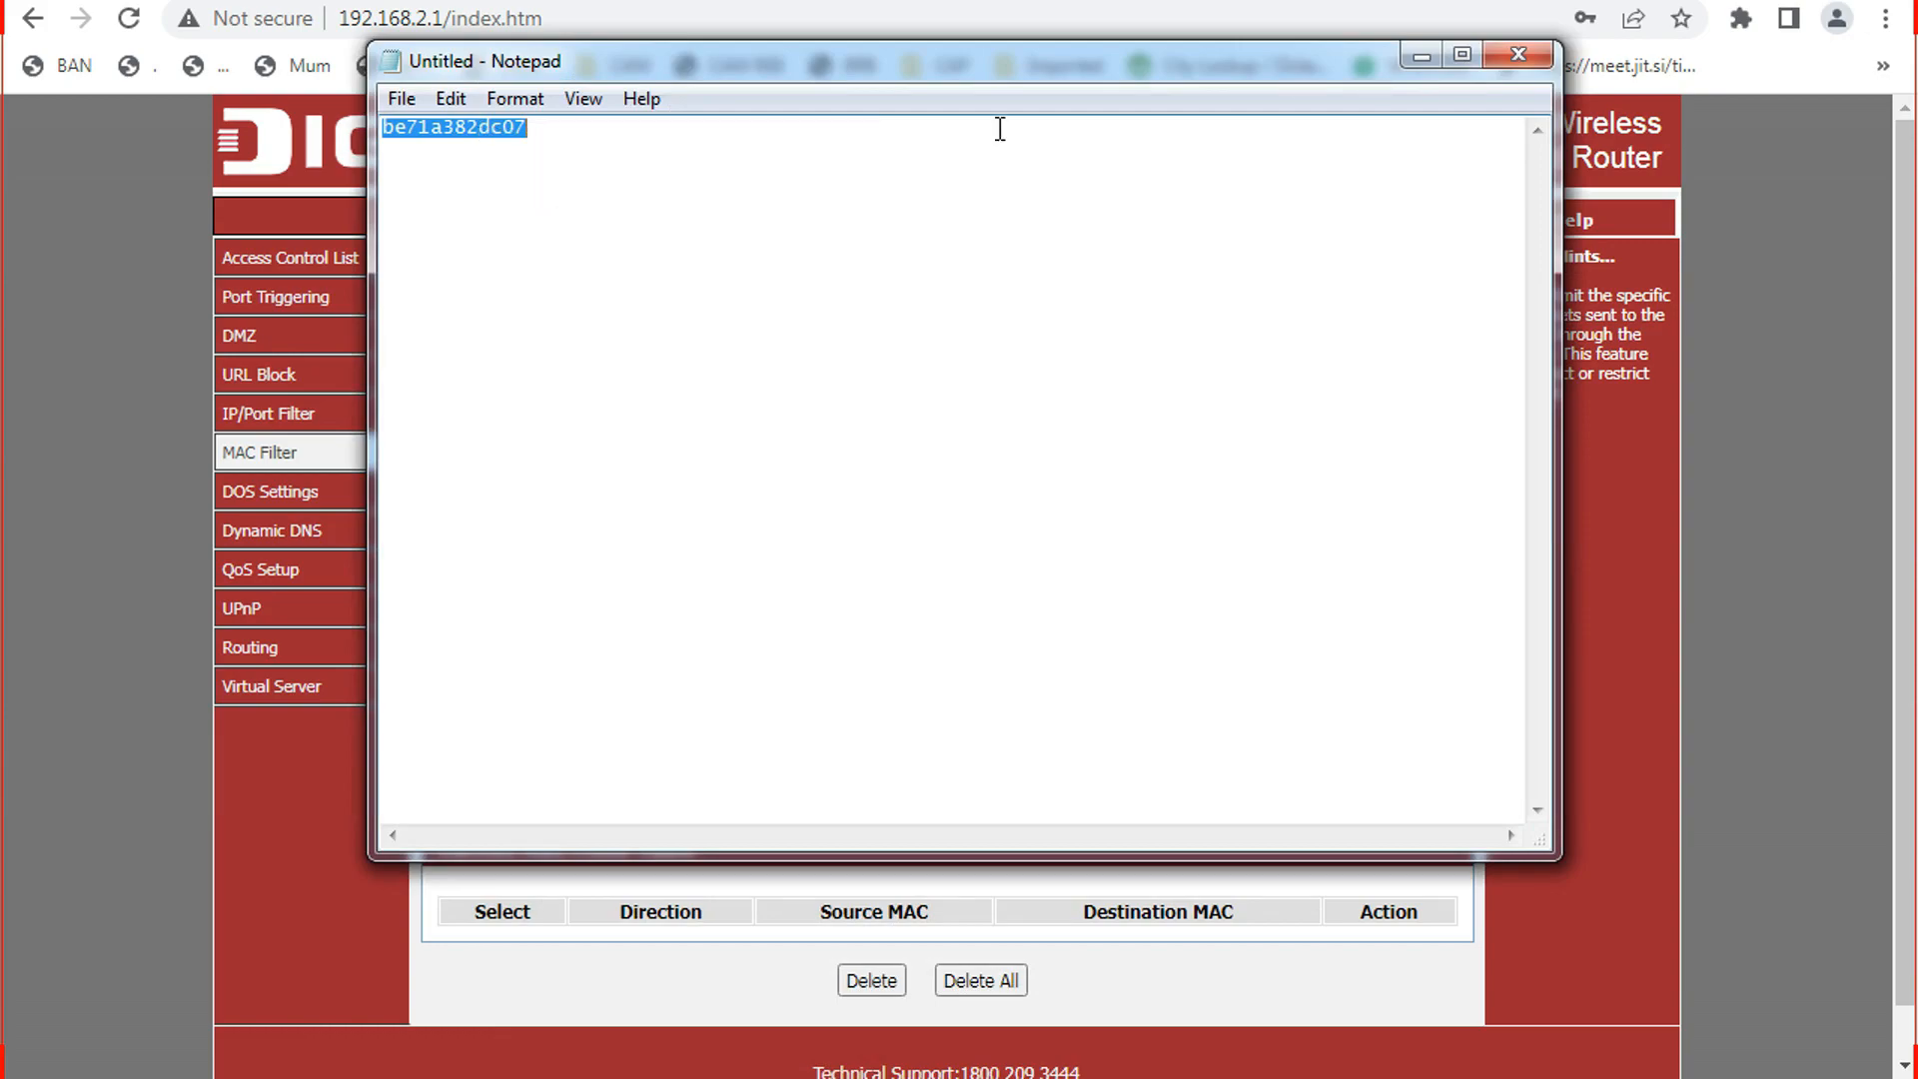
pyautogui.click(1422, 56)
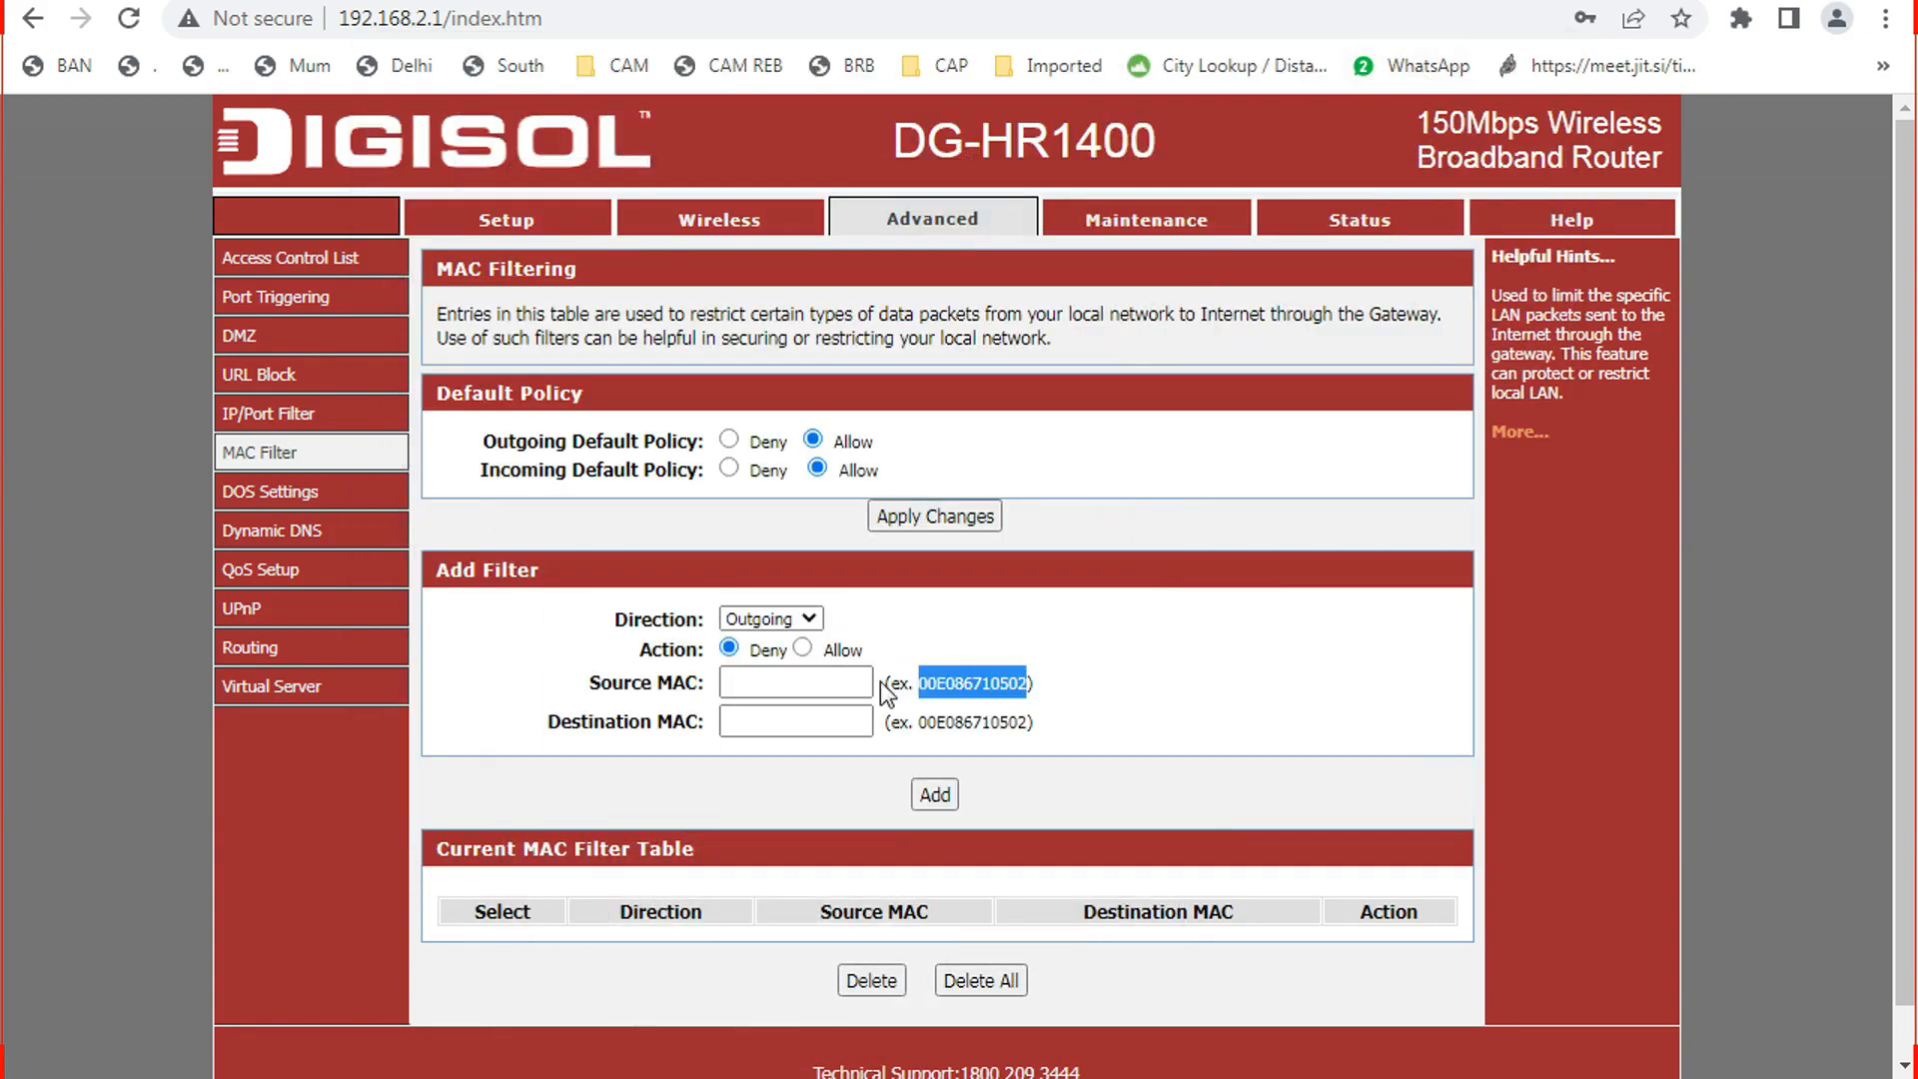
# Add an Outgoing Deny MAC filter rule with Source MAC be:71:a3:82:dc:07.
pyautogui.click(975, 655)
pyautogui.click(836, 685)
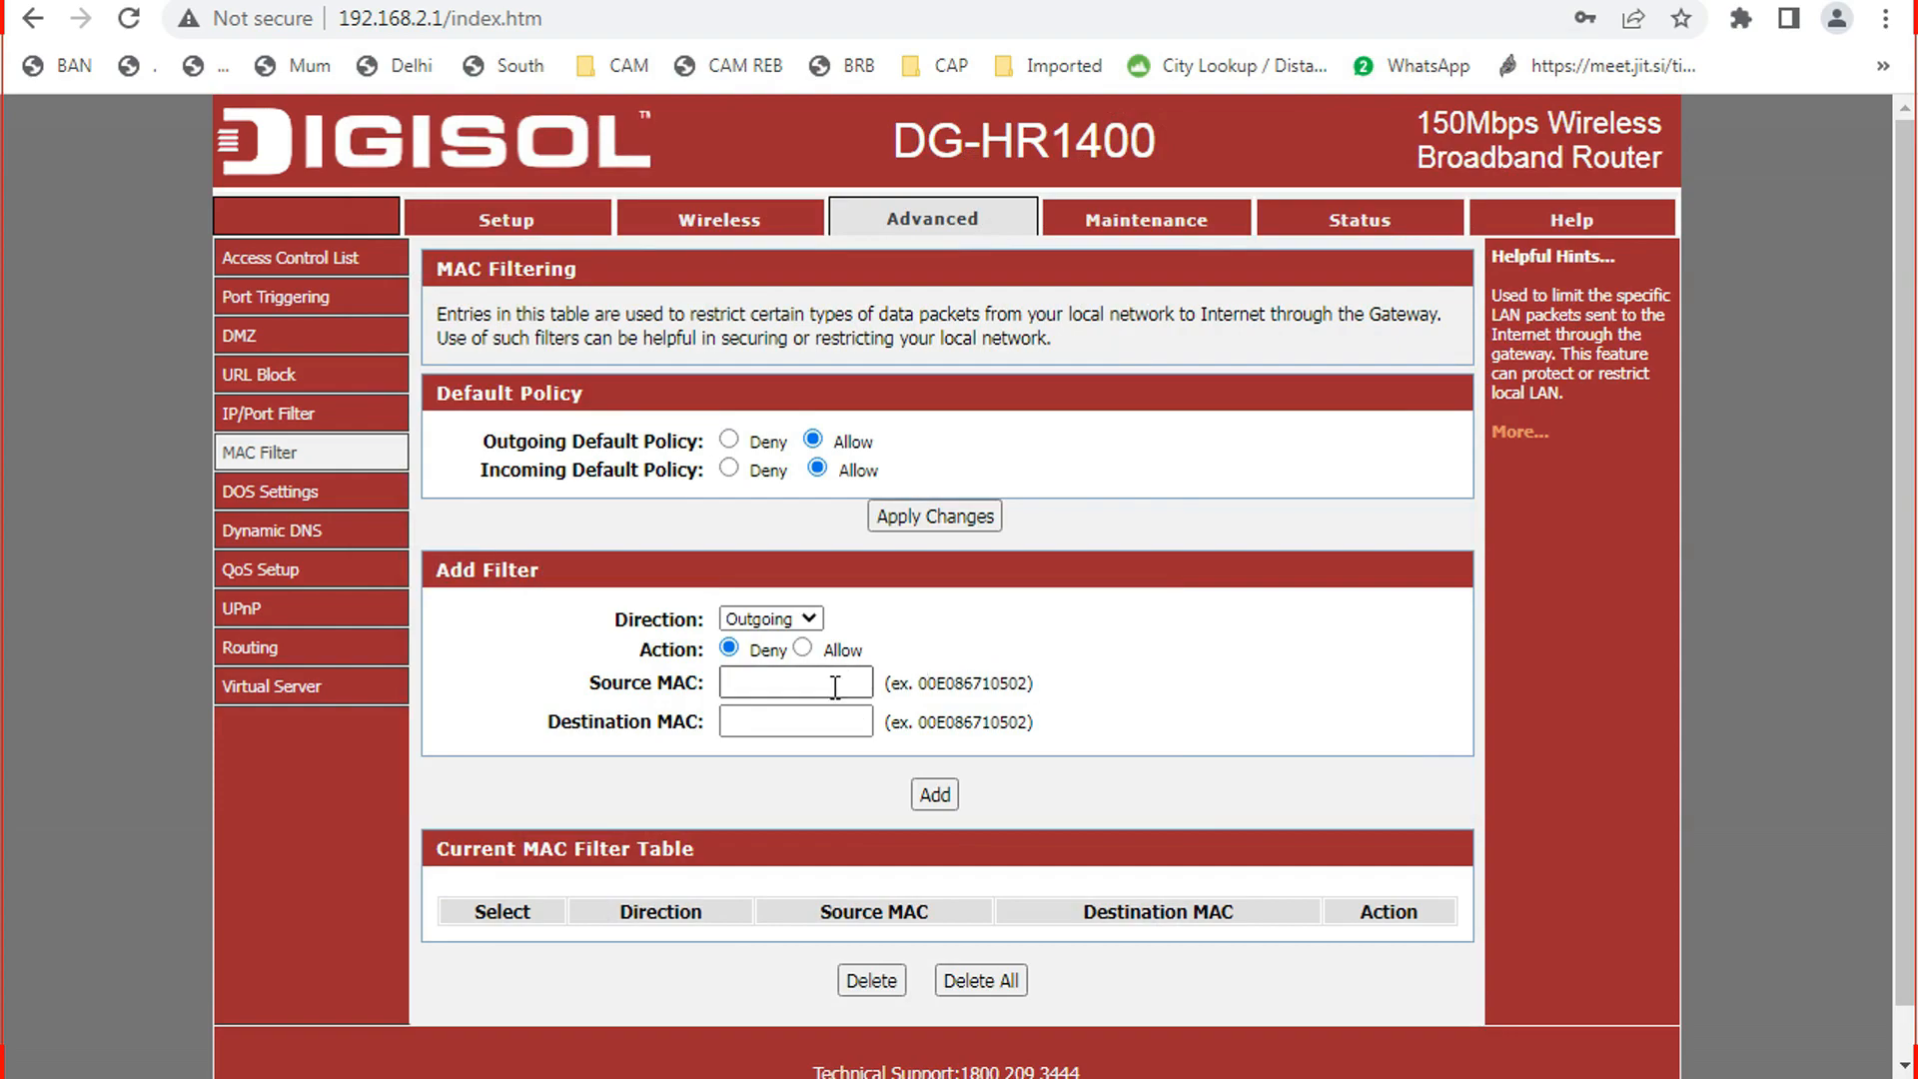
pyautogui.hotkey('ctrl', 'v')
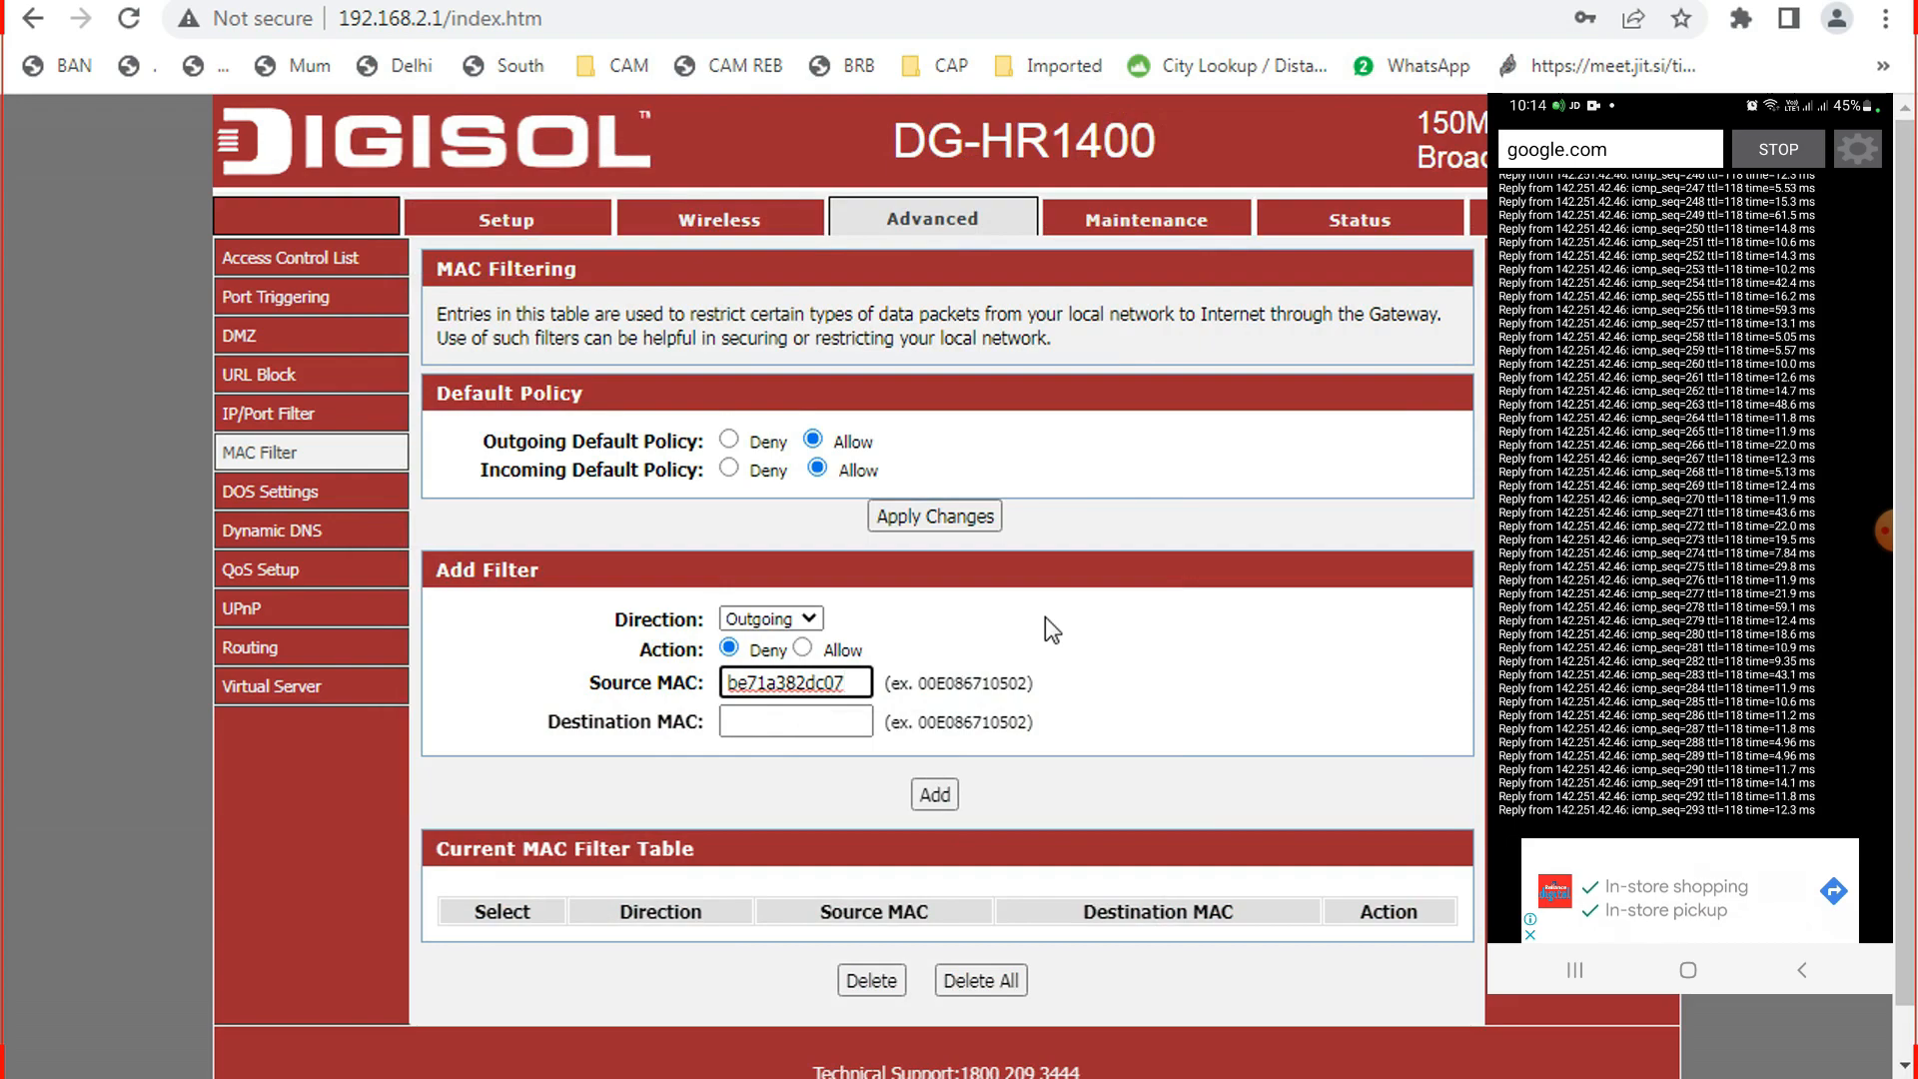
pyautogui.click(1045, 617)
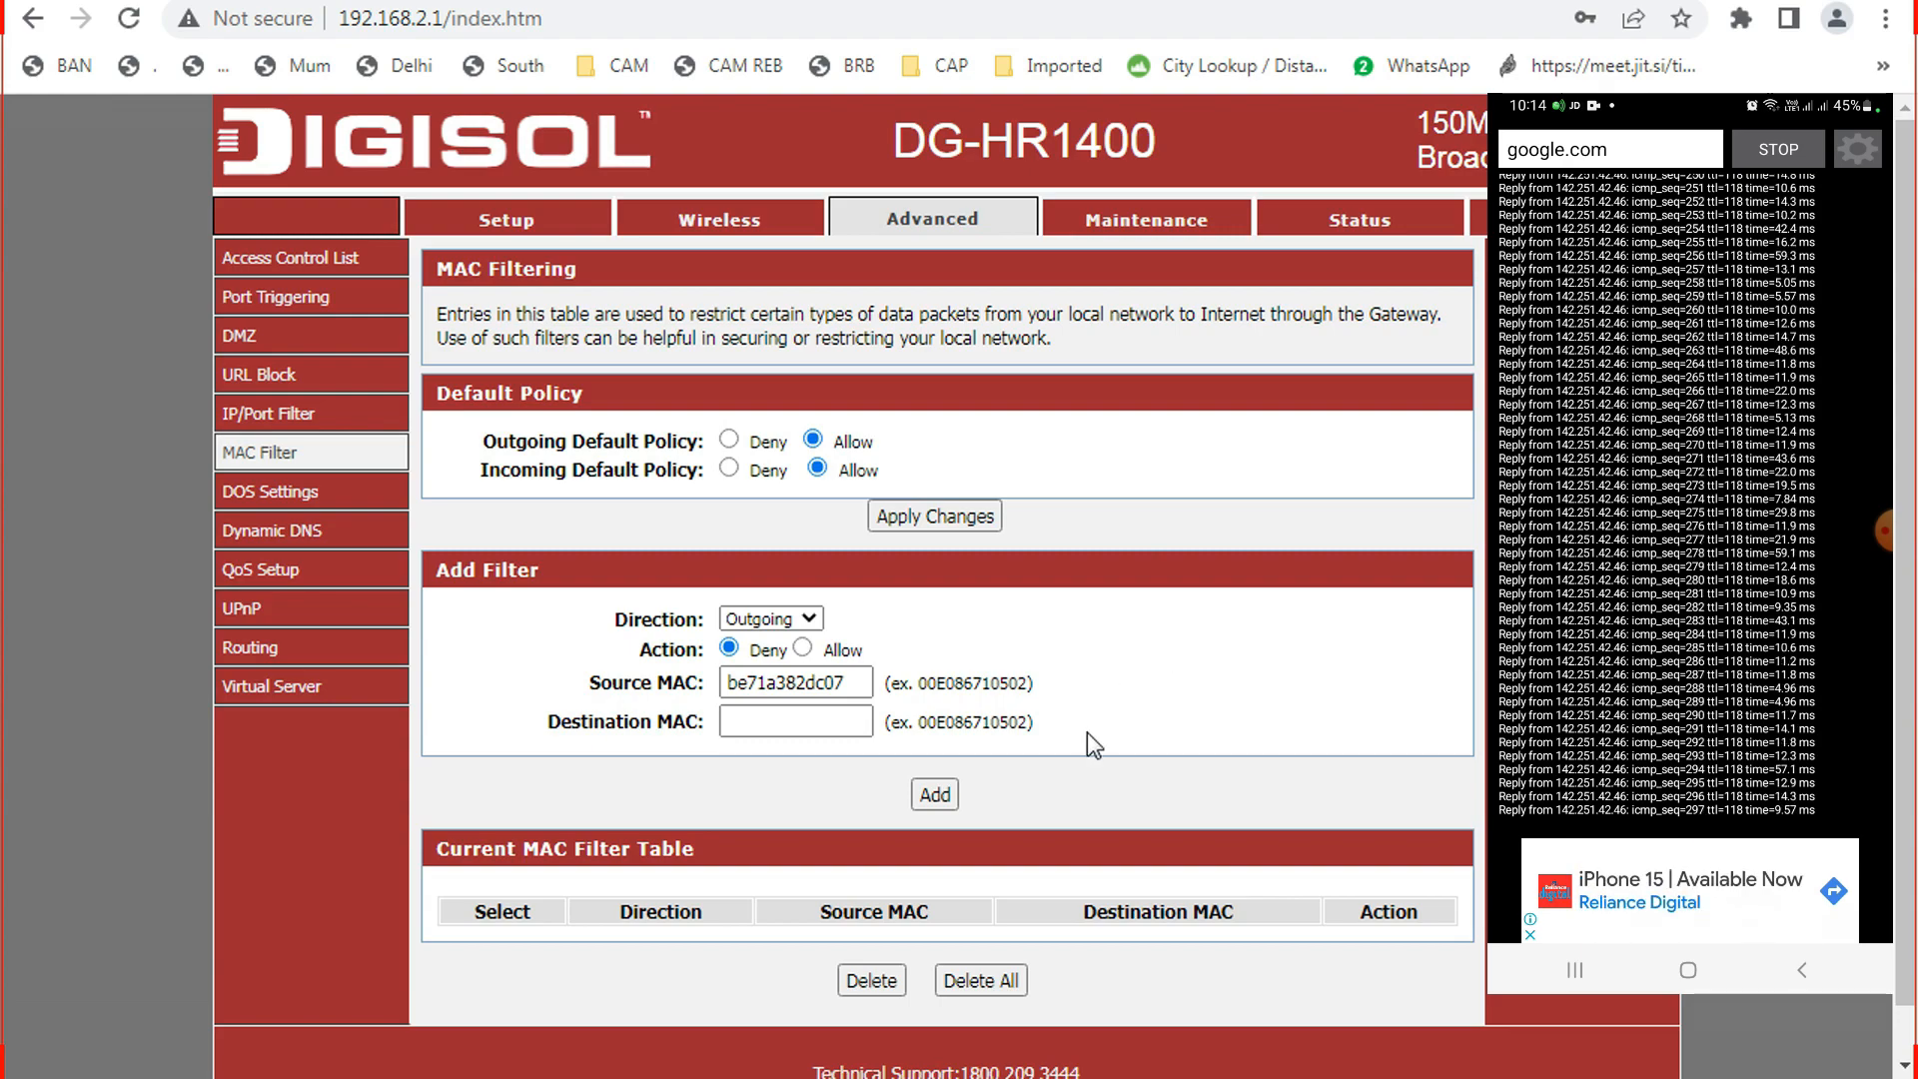
pyautogui.click(935, 795)
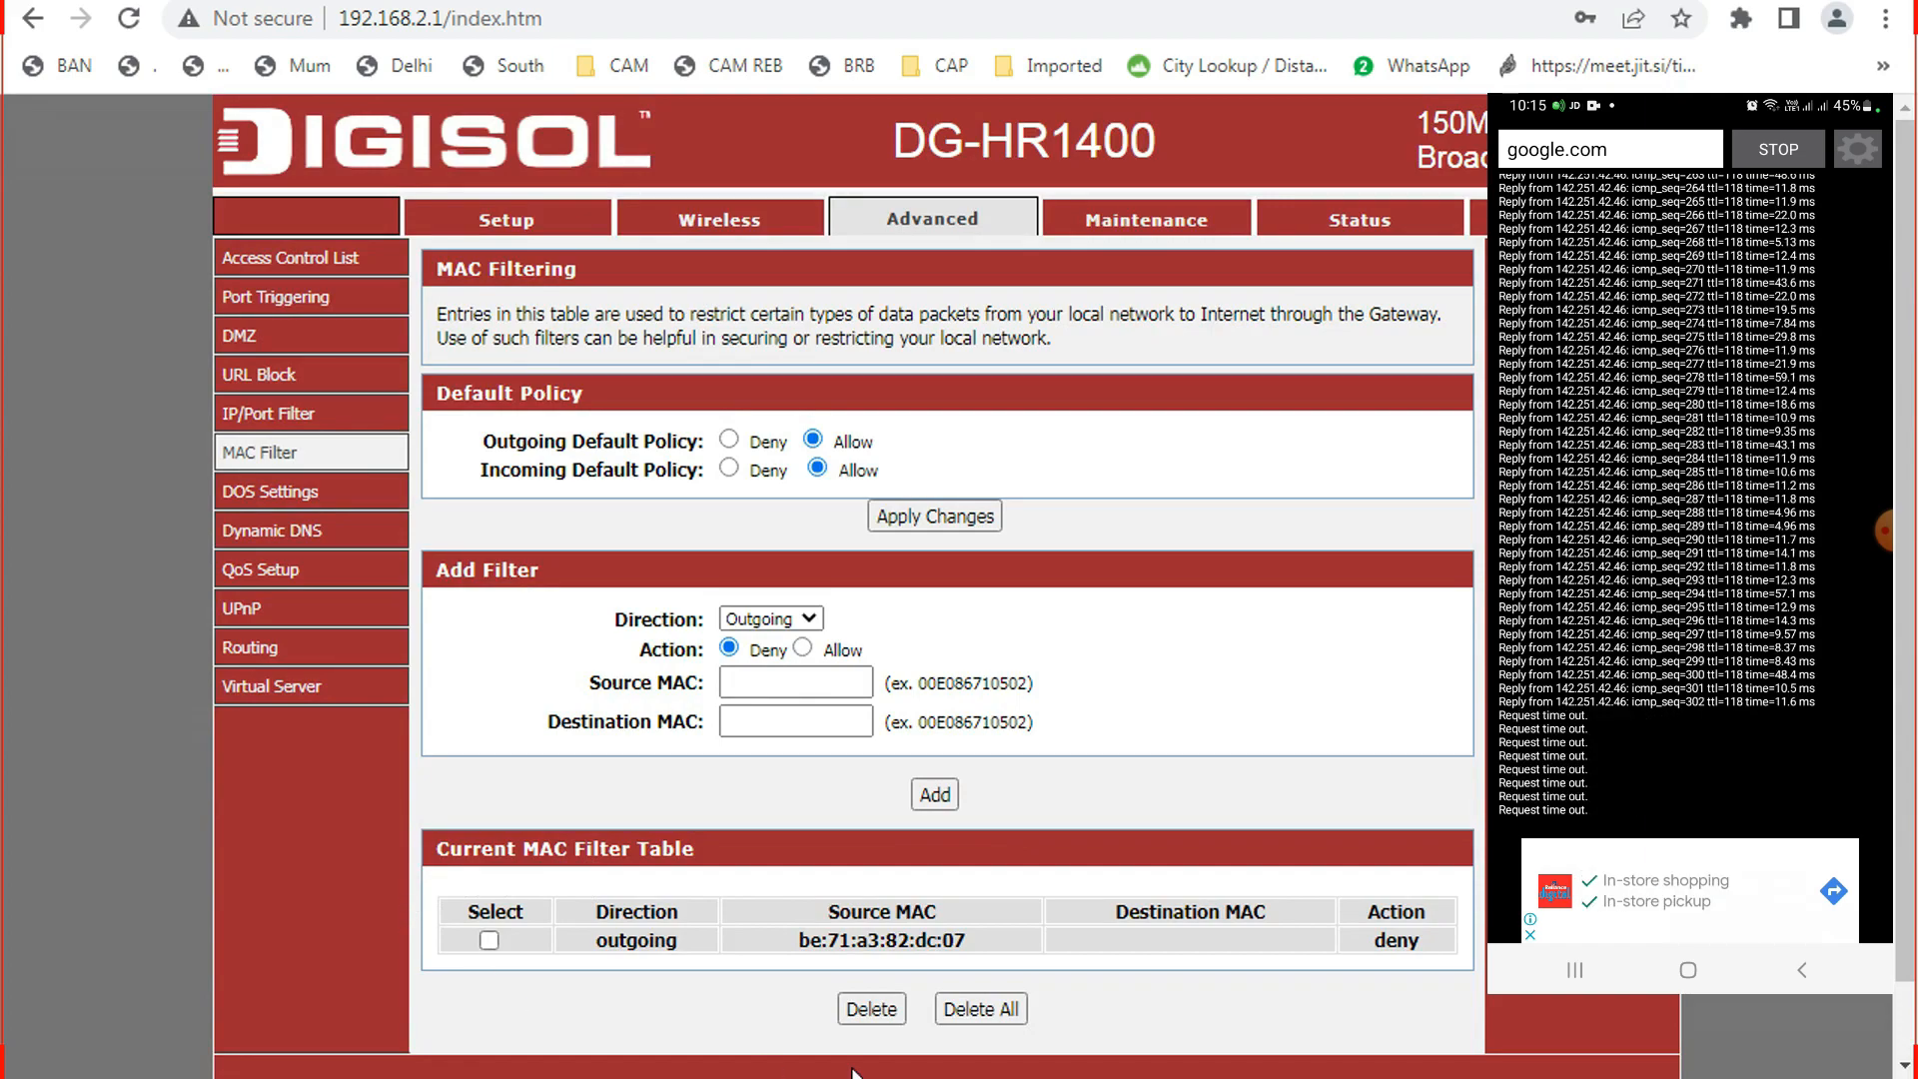
# Check the ping console's replies, then move it aside and minimize it.
pyautogui.click(1062, 1077)
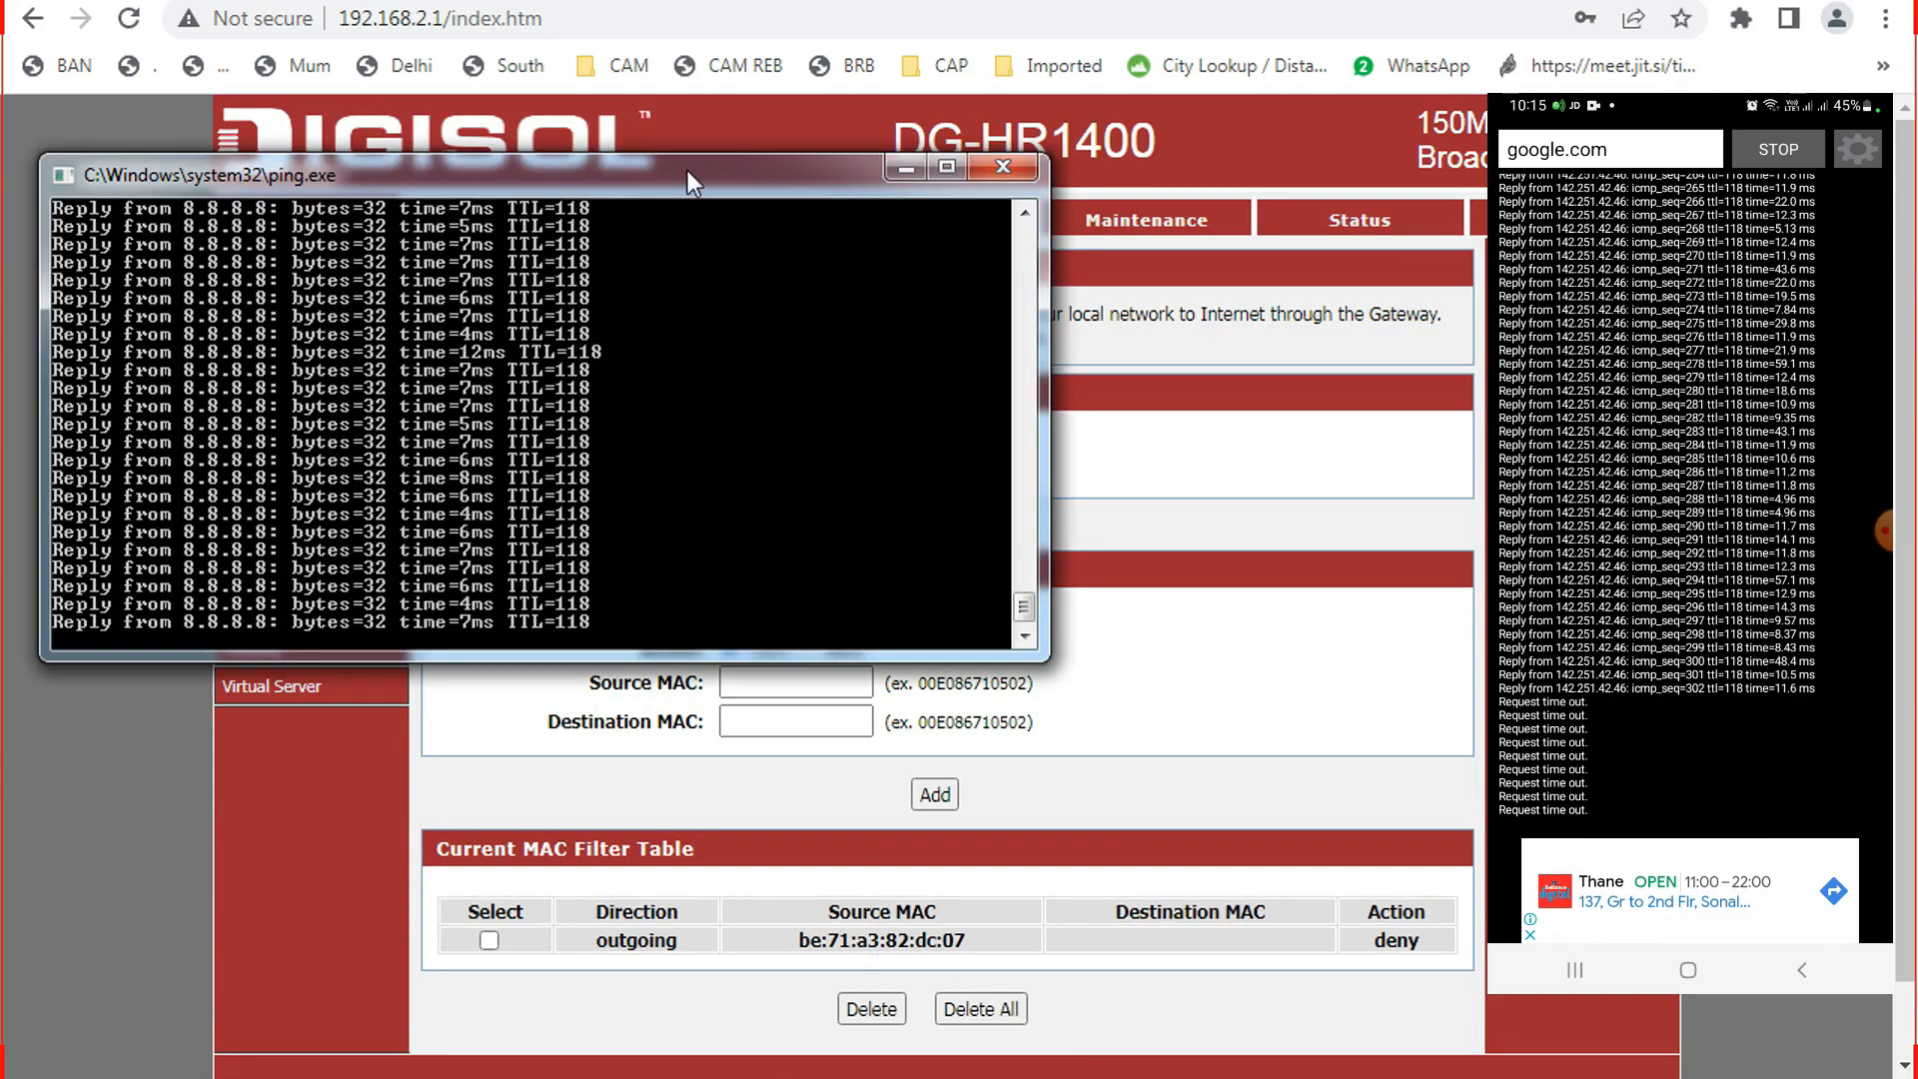
pyautogui.moveTo(687, 170); pyautogui.dragTo(1617, 170)
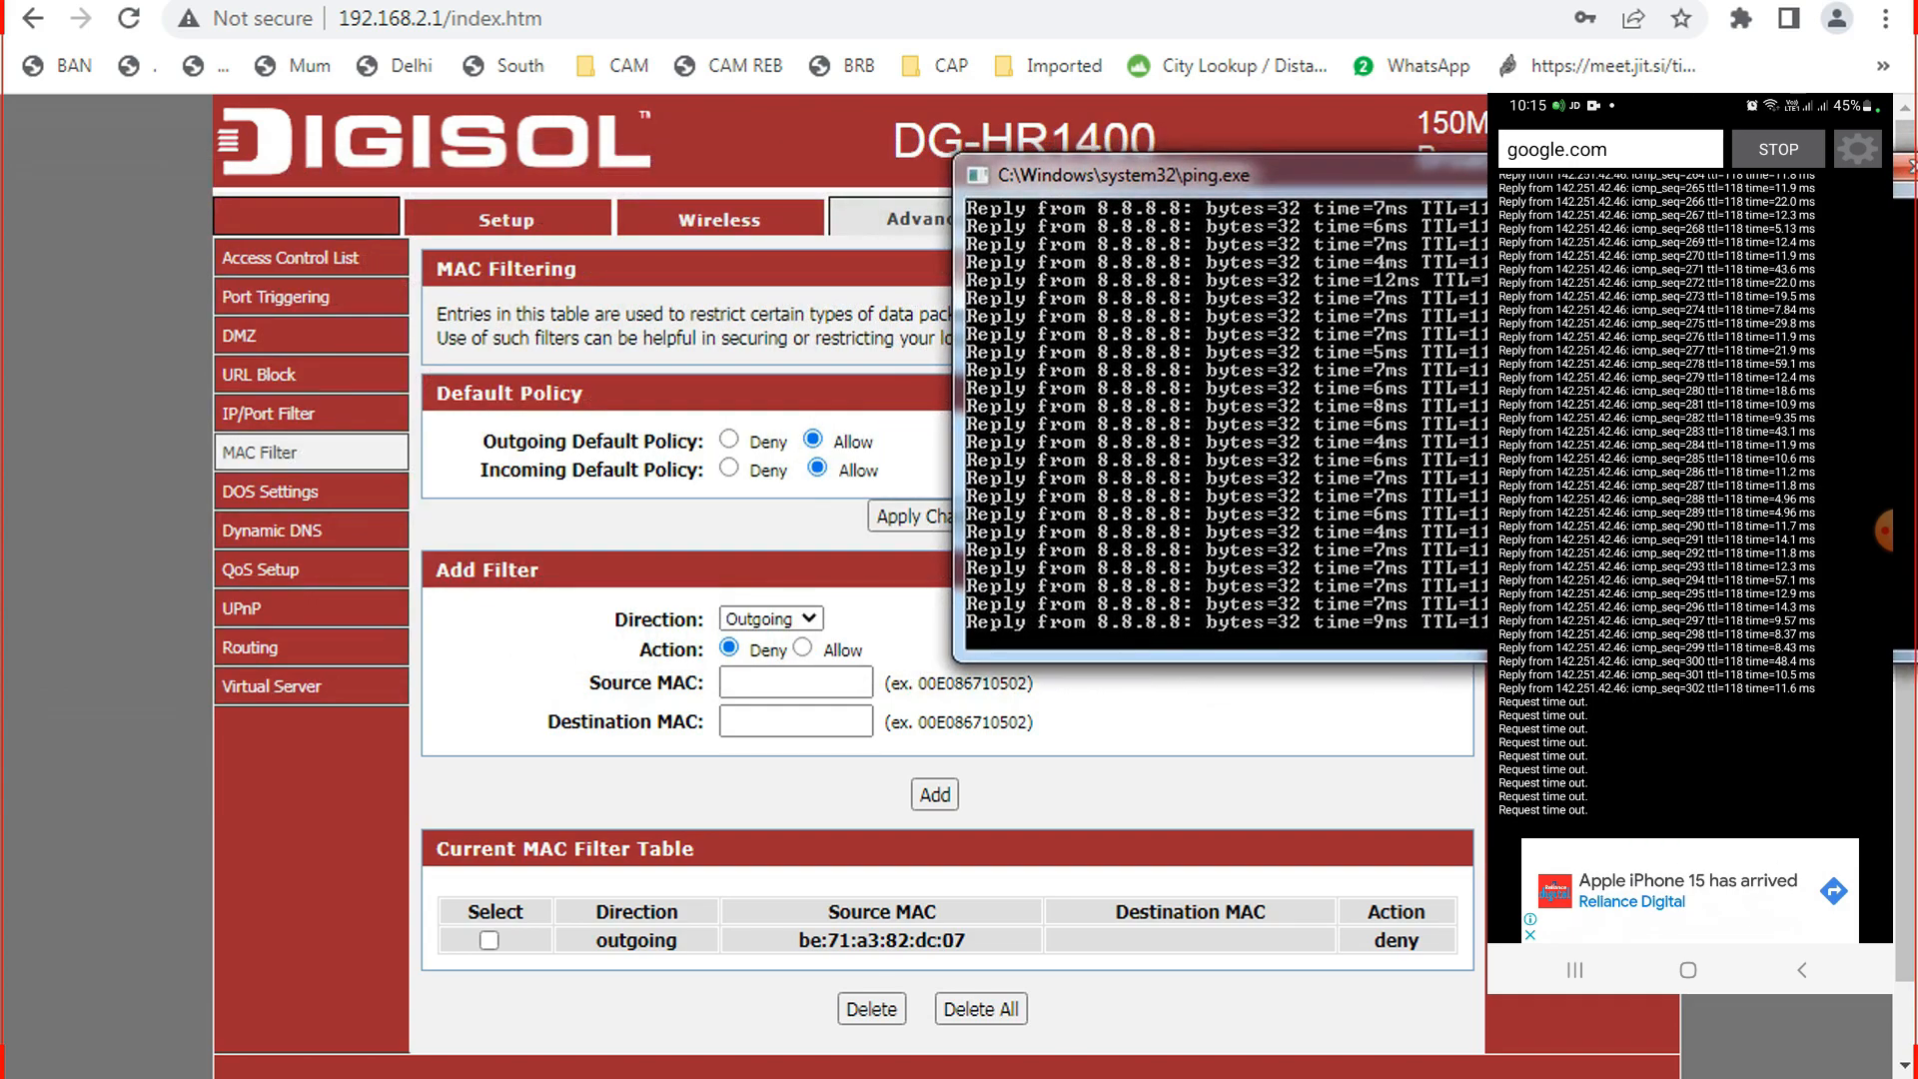
pyautogui.moveTo(1559, 174); pyautogui.dragTo(1466, 166)
pyautogui.click(1817, 159)
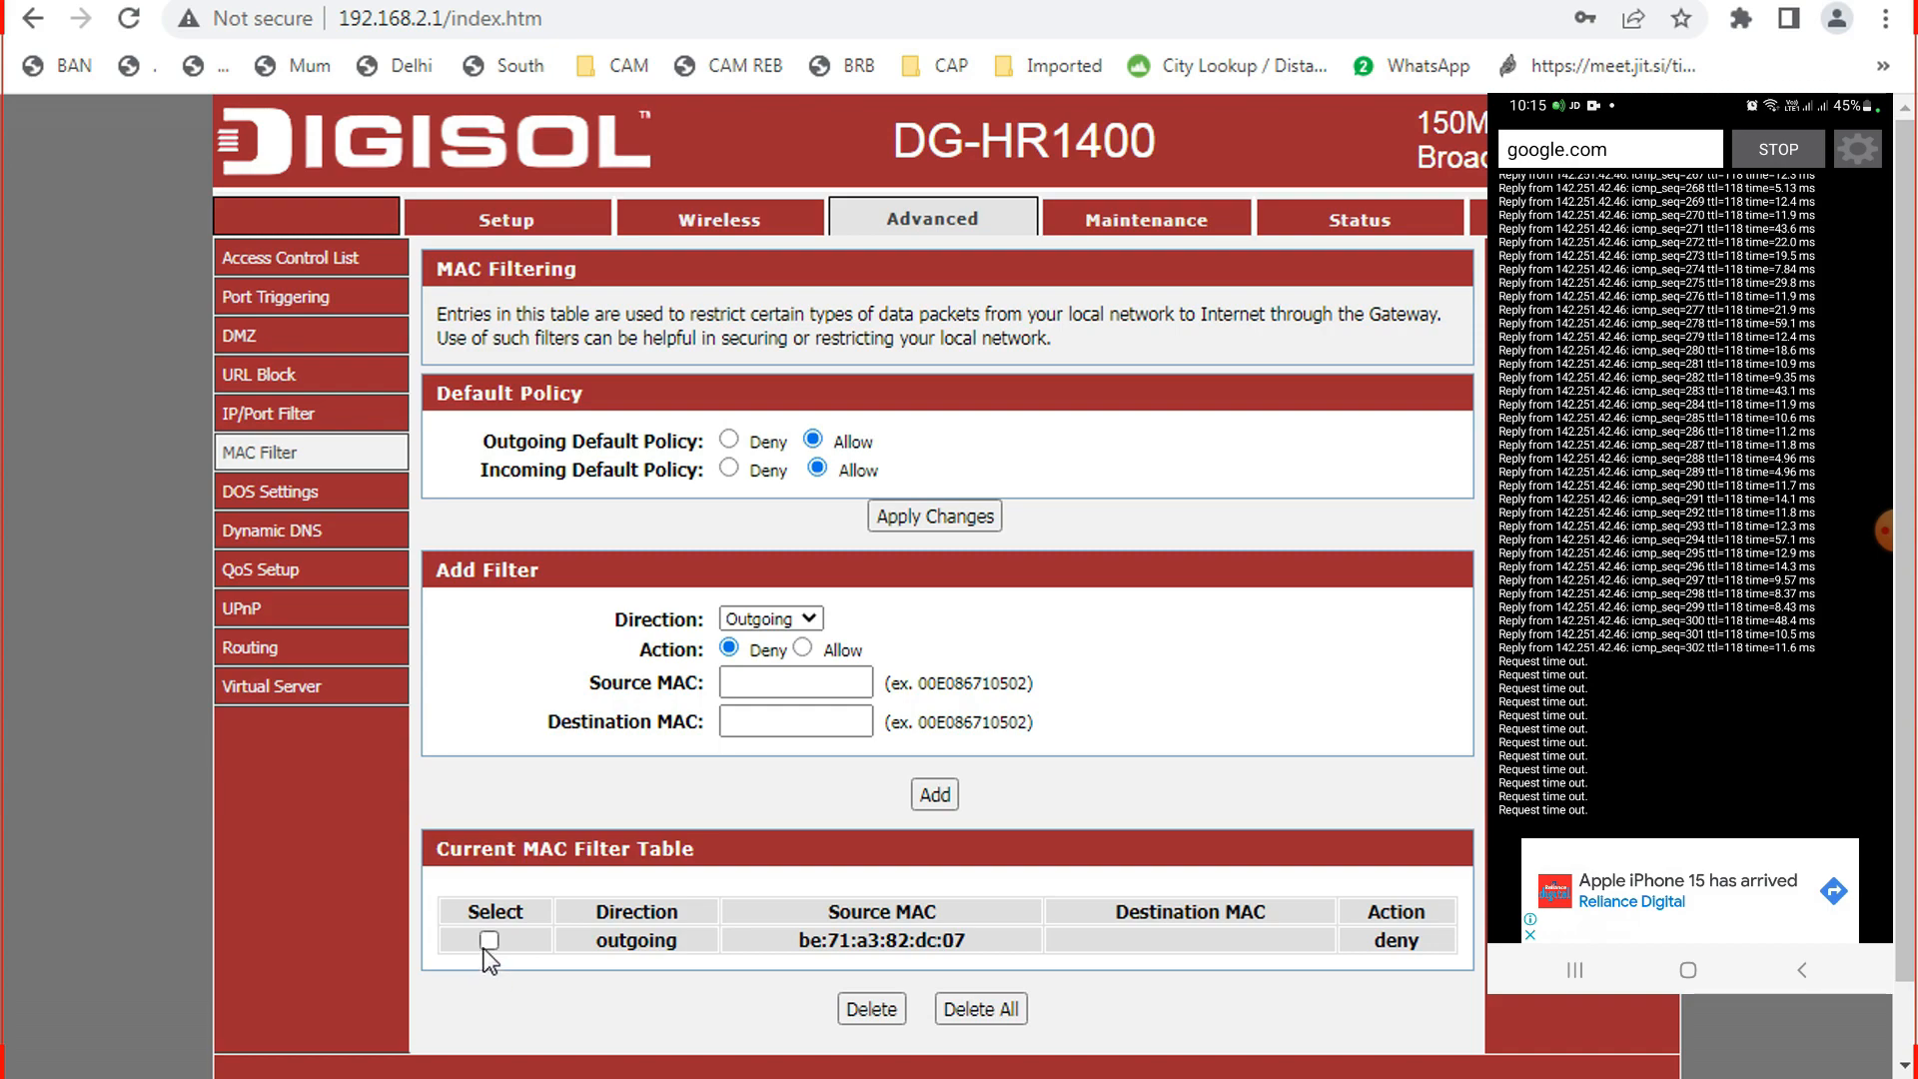
# Select the be:71:a3:82:dc:07 deny rule and delete it from the filter table.
pyautogui.click(487, 941)
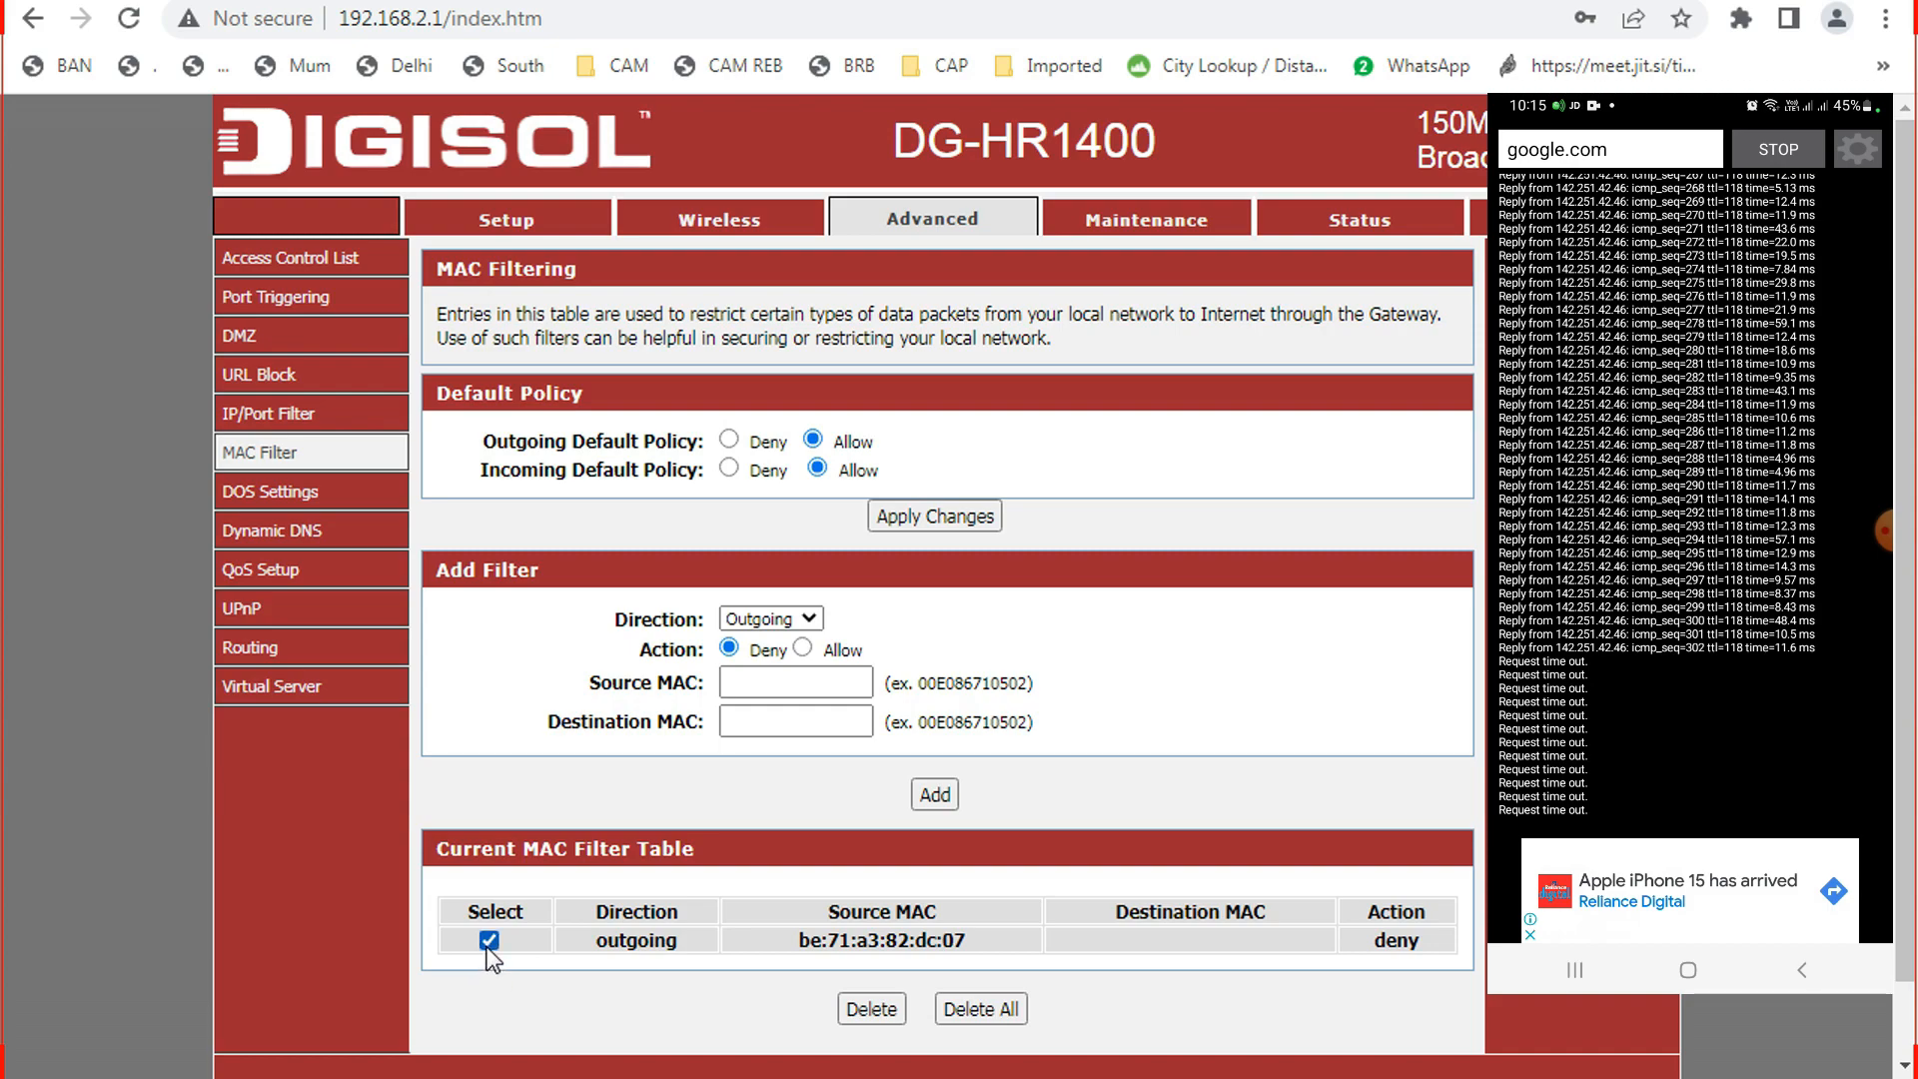
pyautogui.click(871, 1010)
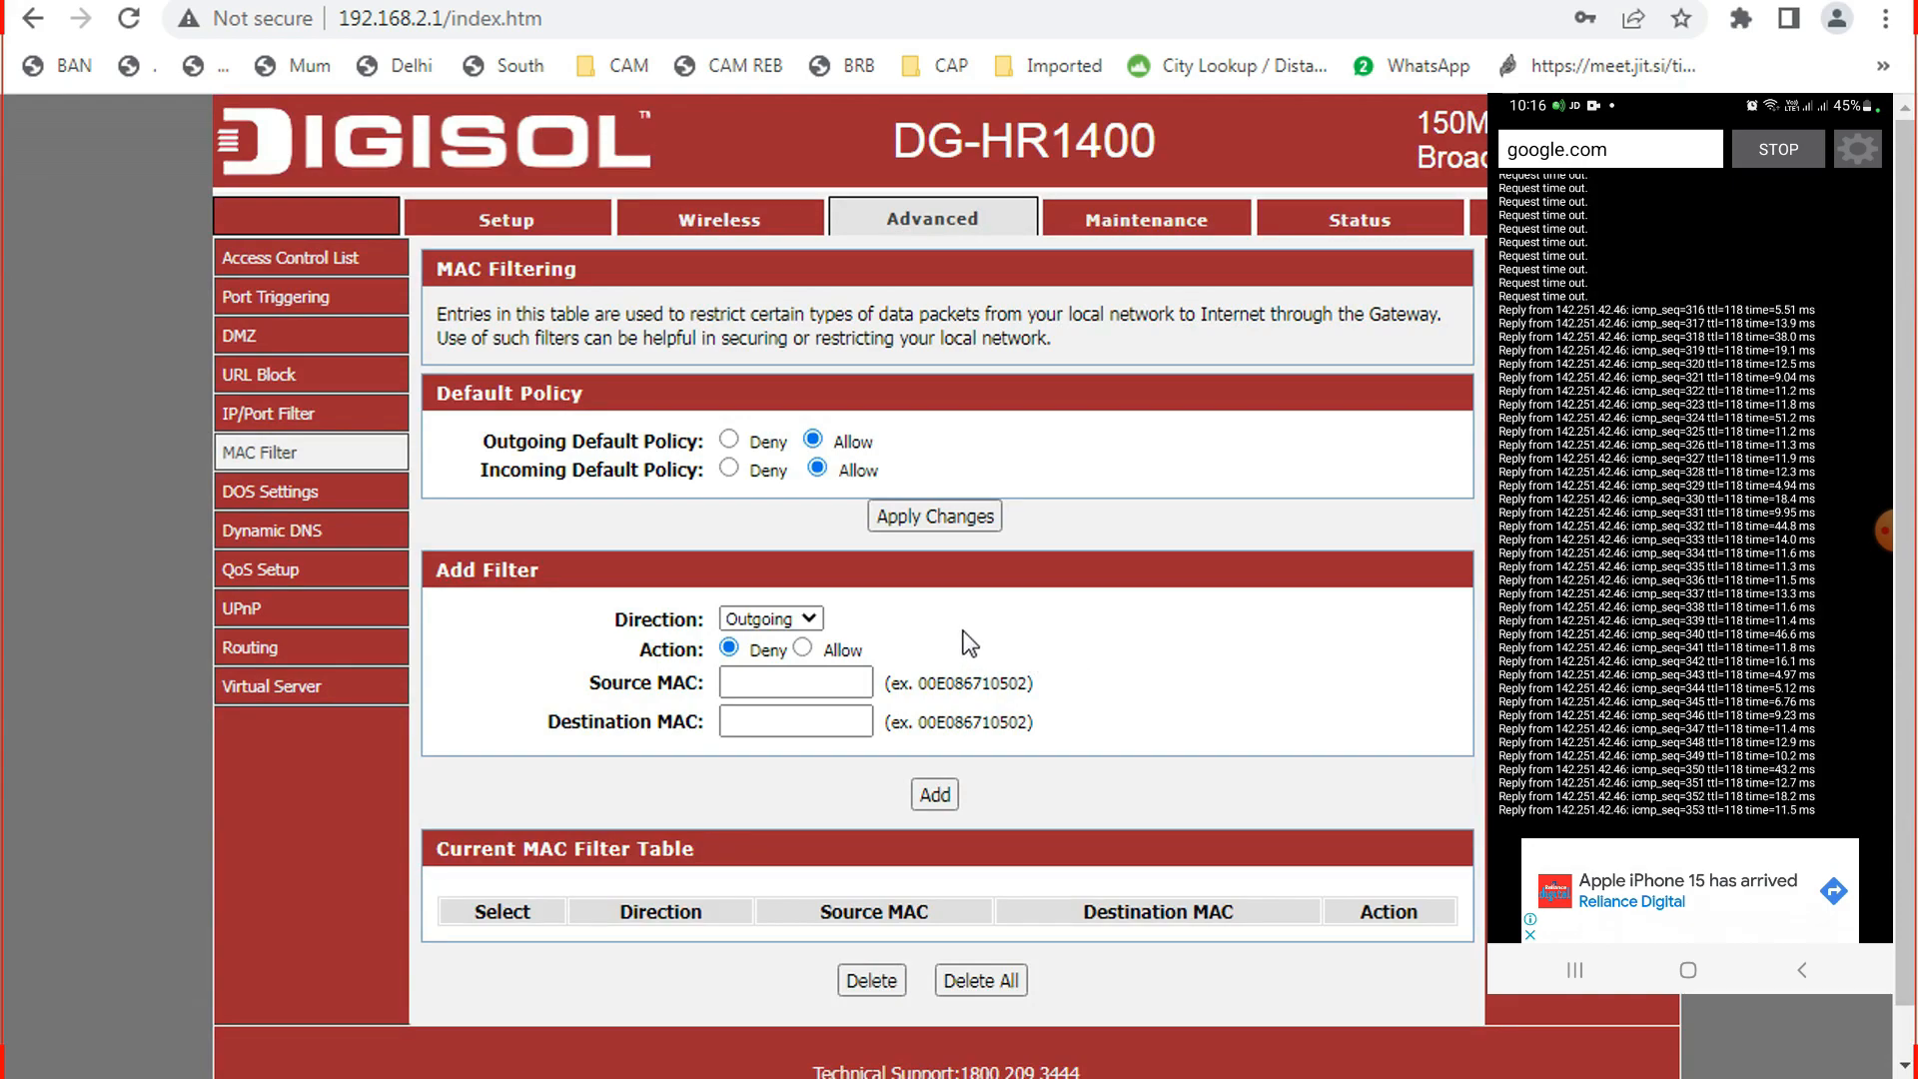
# Add an Incoming Deny rule for destination MAC be:71:a3:82:dc:07, then check the ping console.
pyautogui.click(817, 631)
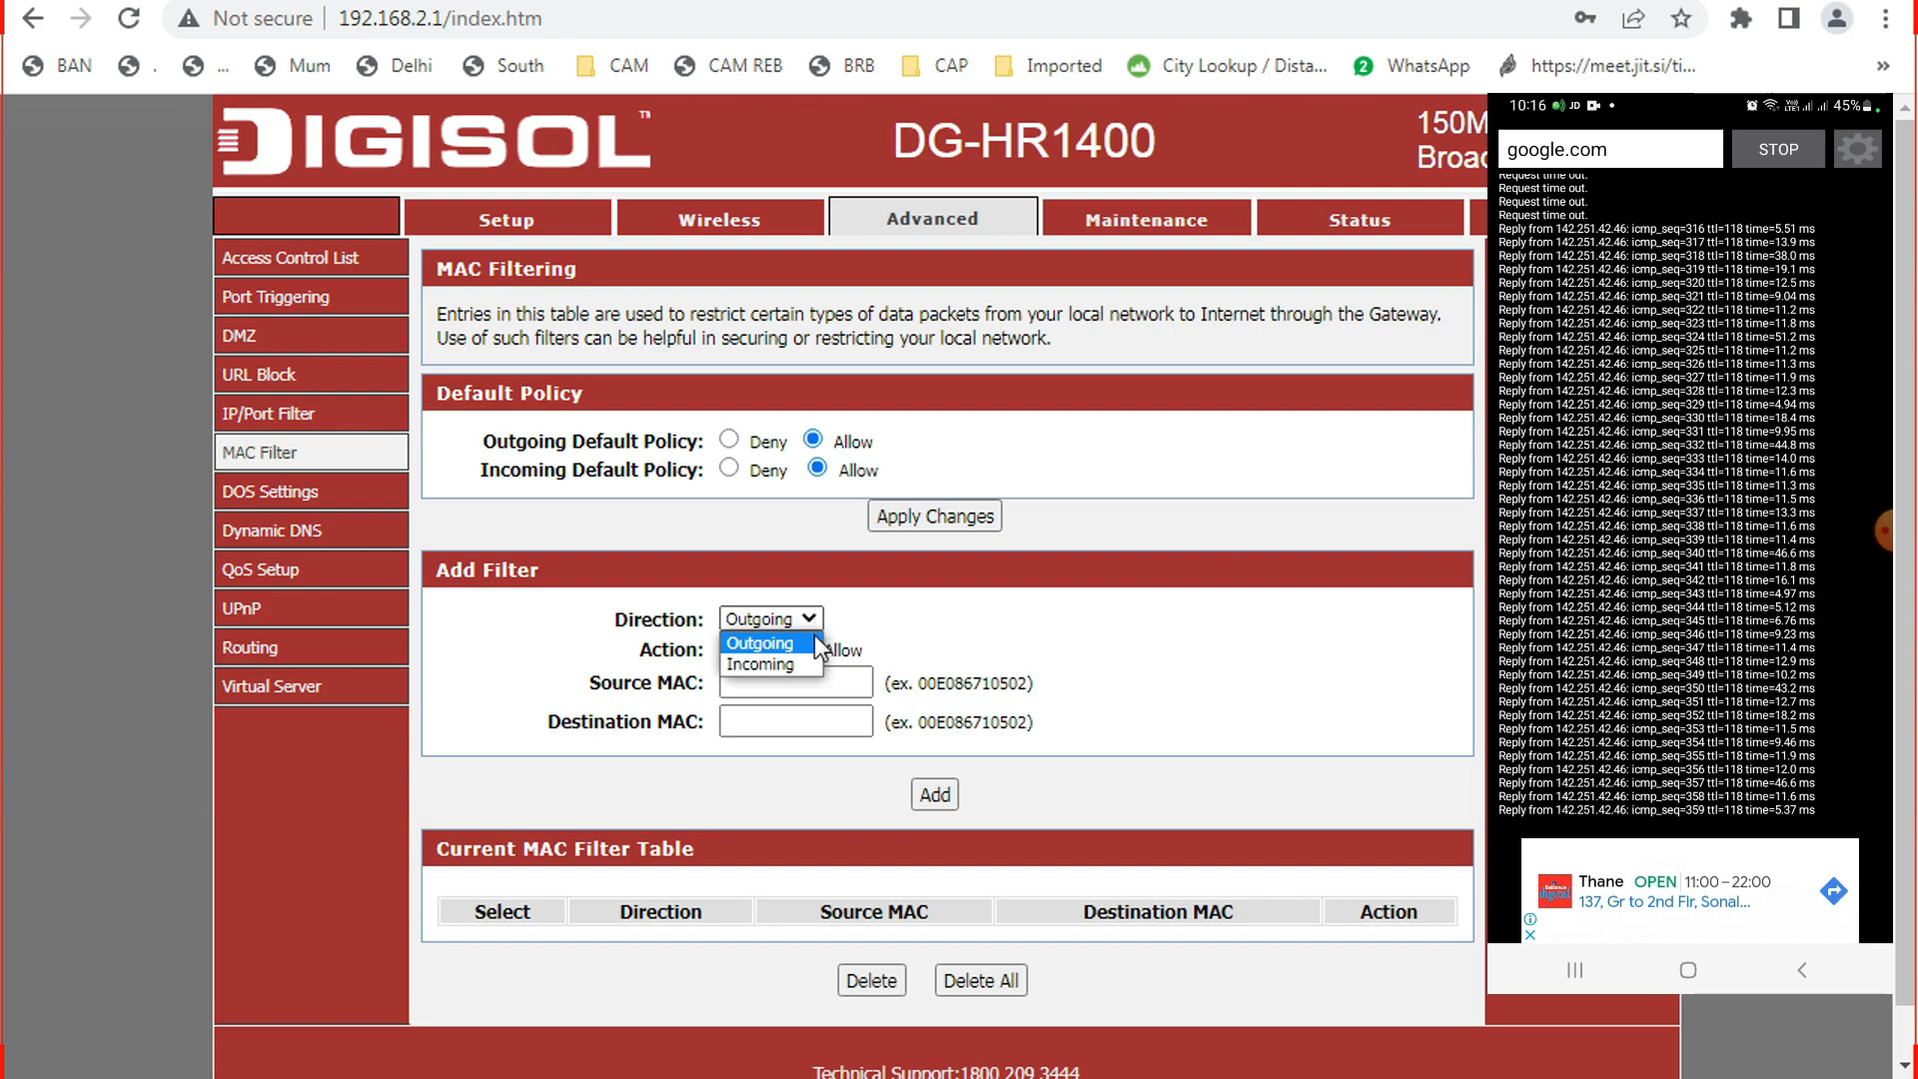
pyautogui.click(795, 662)
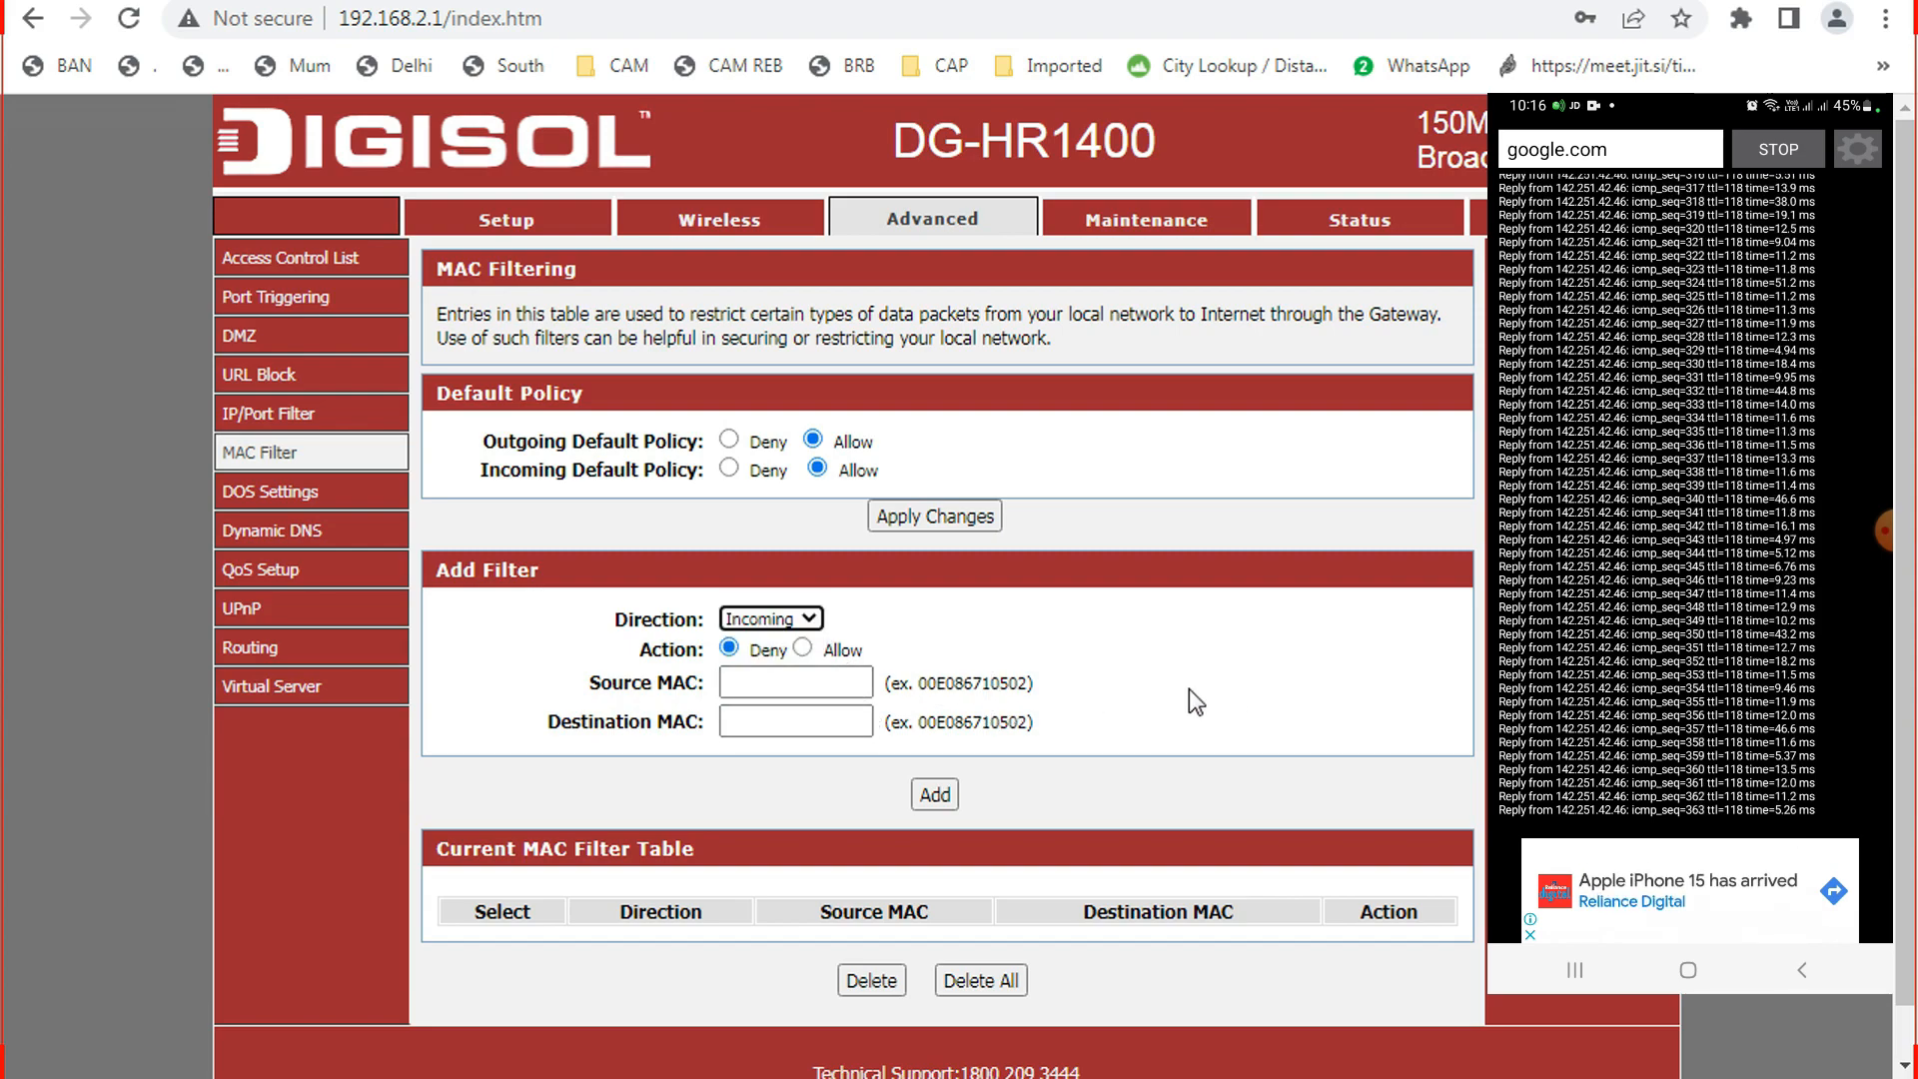
pyautogui.click(804, 723)
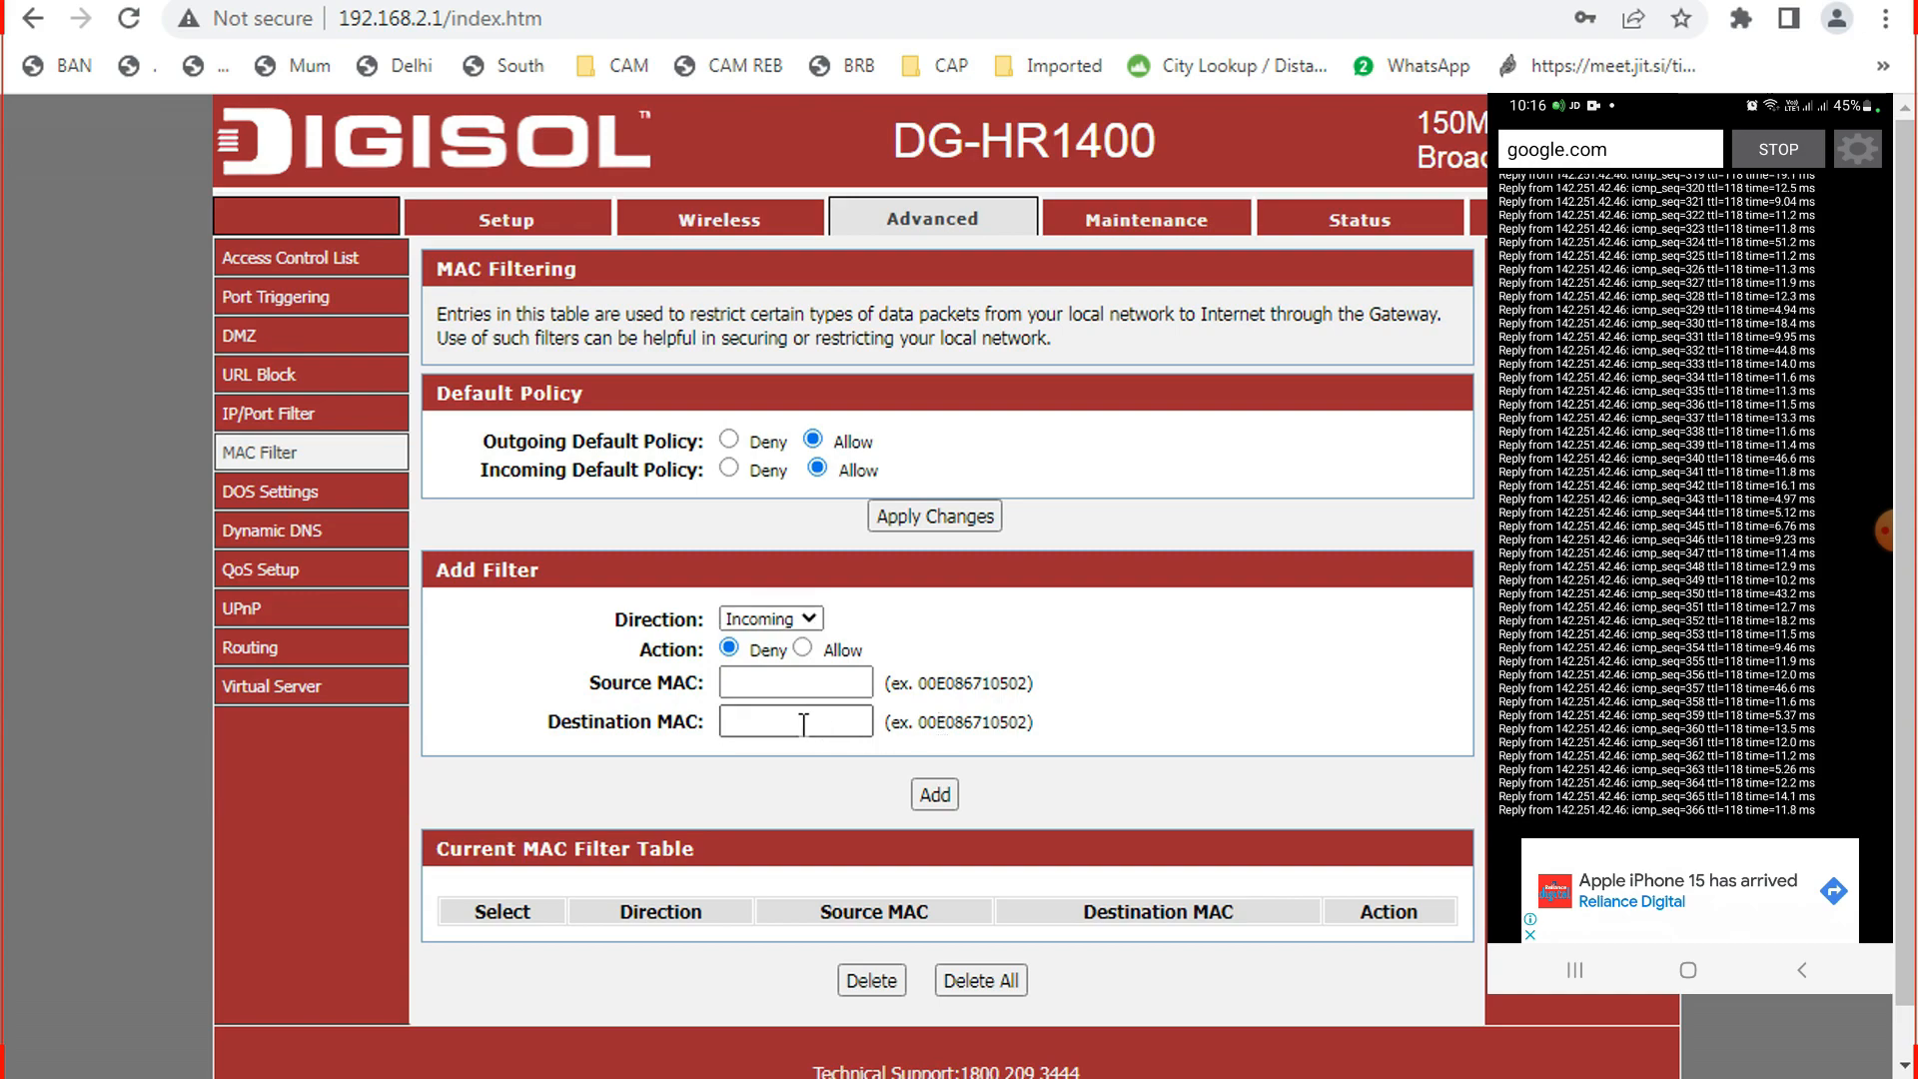
pyautogui.hotkey('ctrl', 'v')
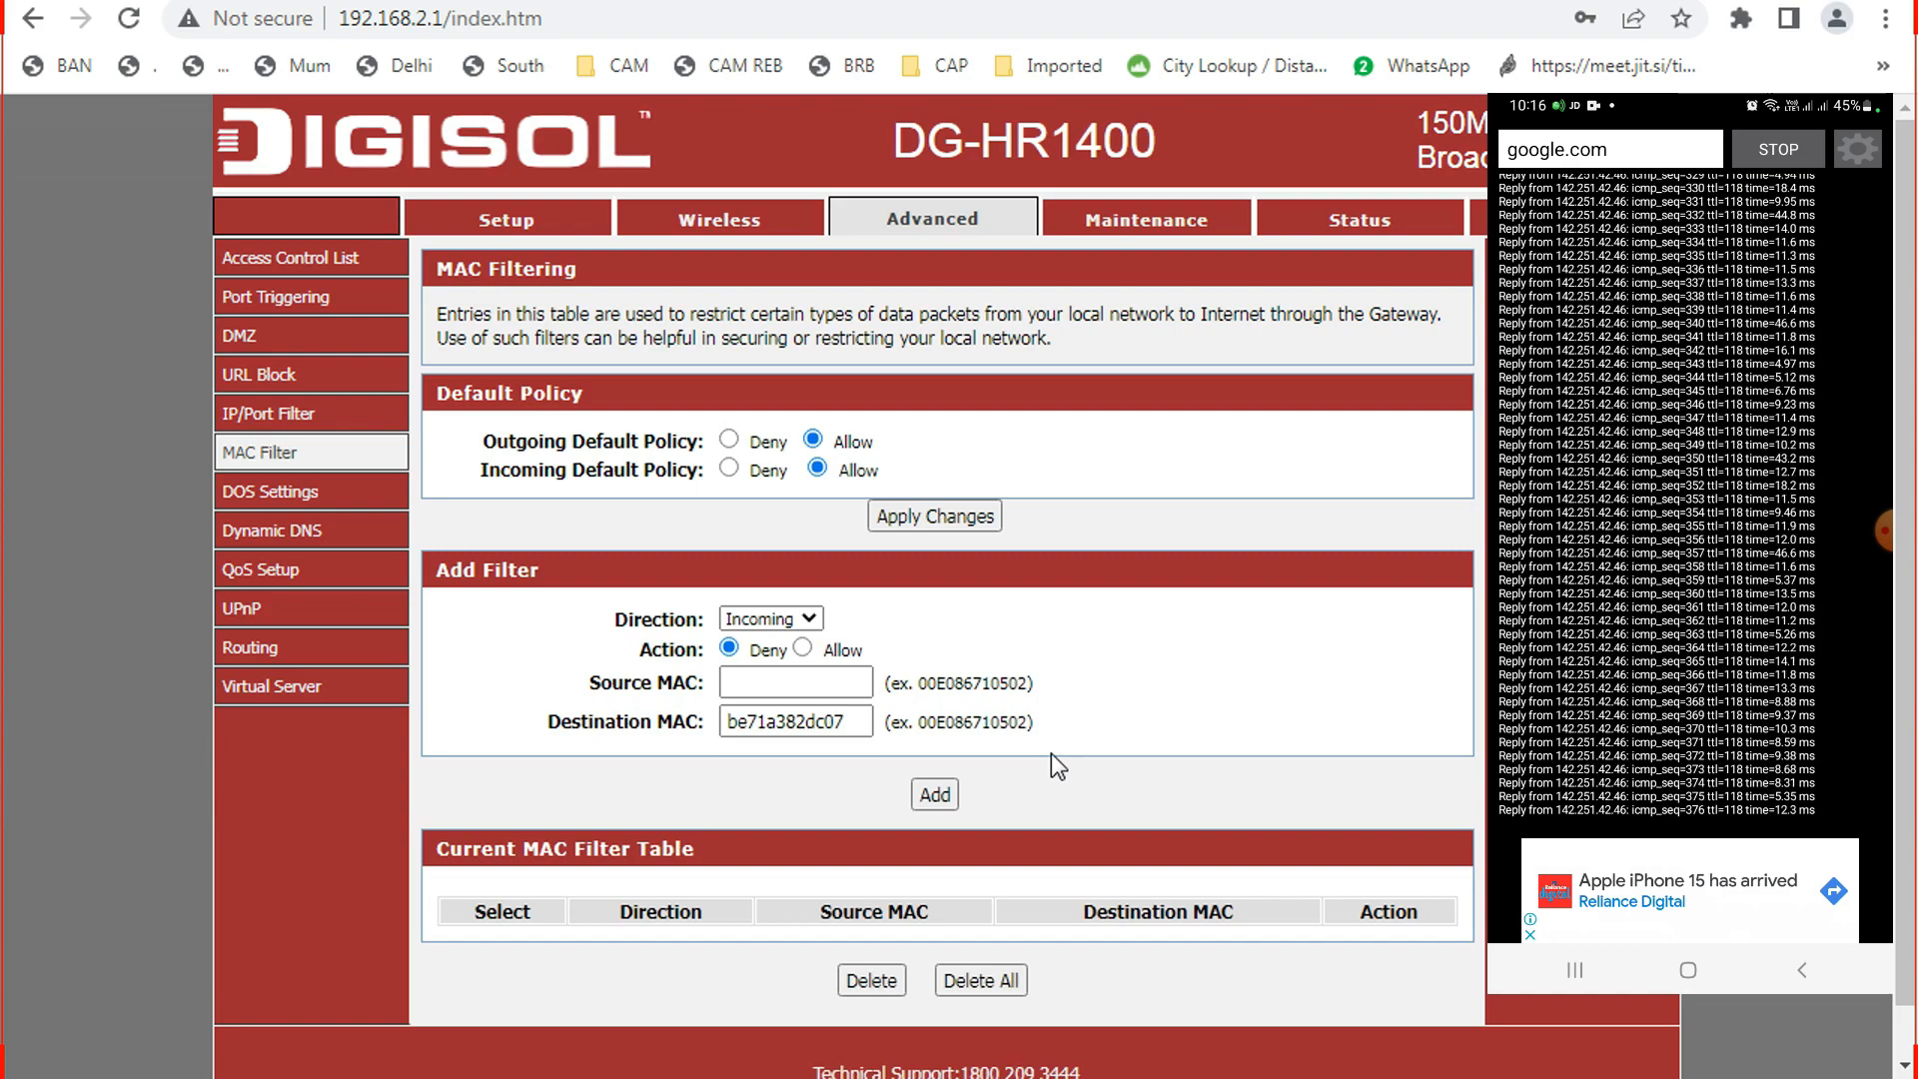
pyautogui.click(939, 794)
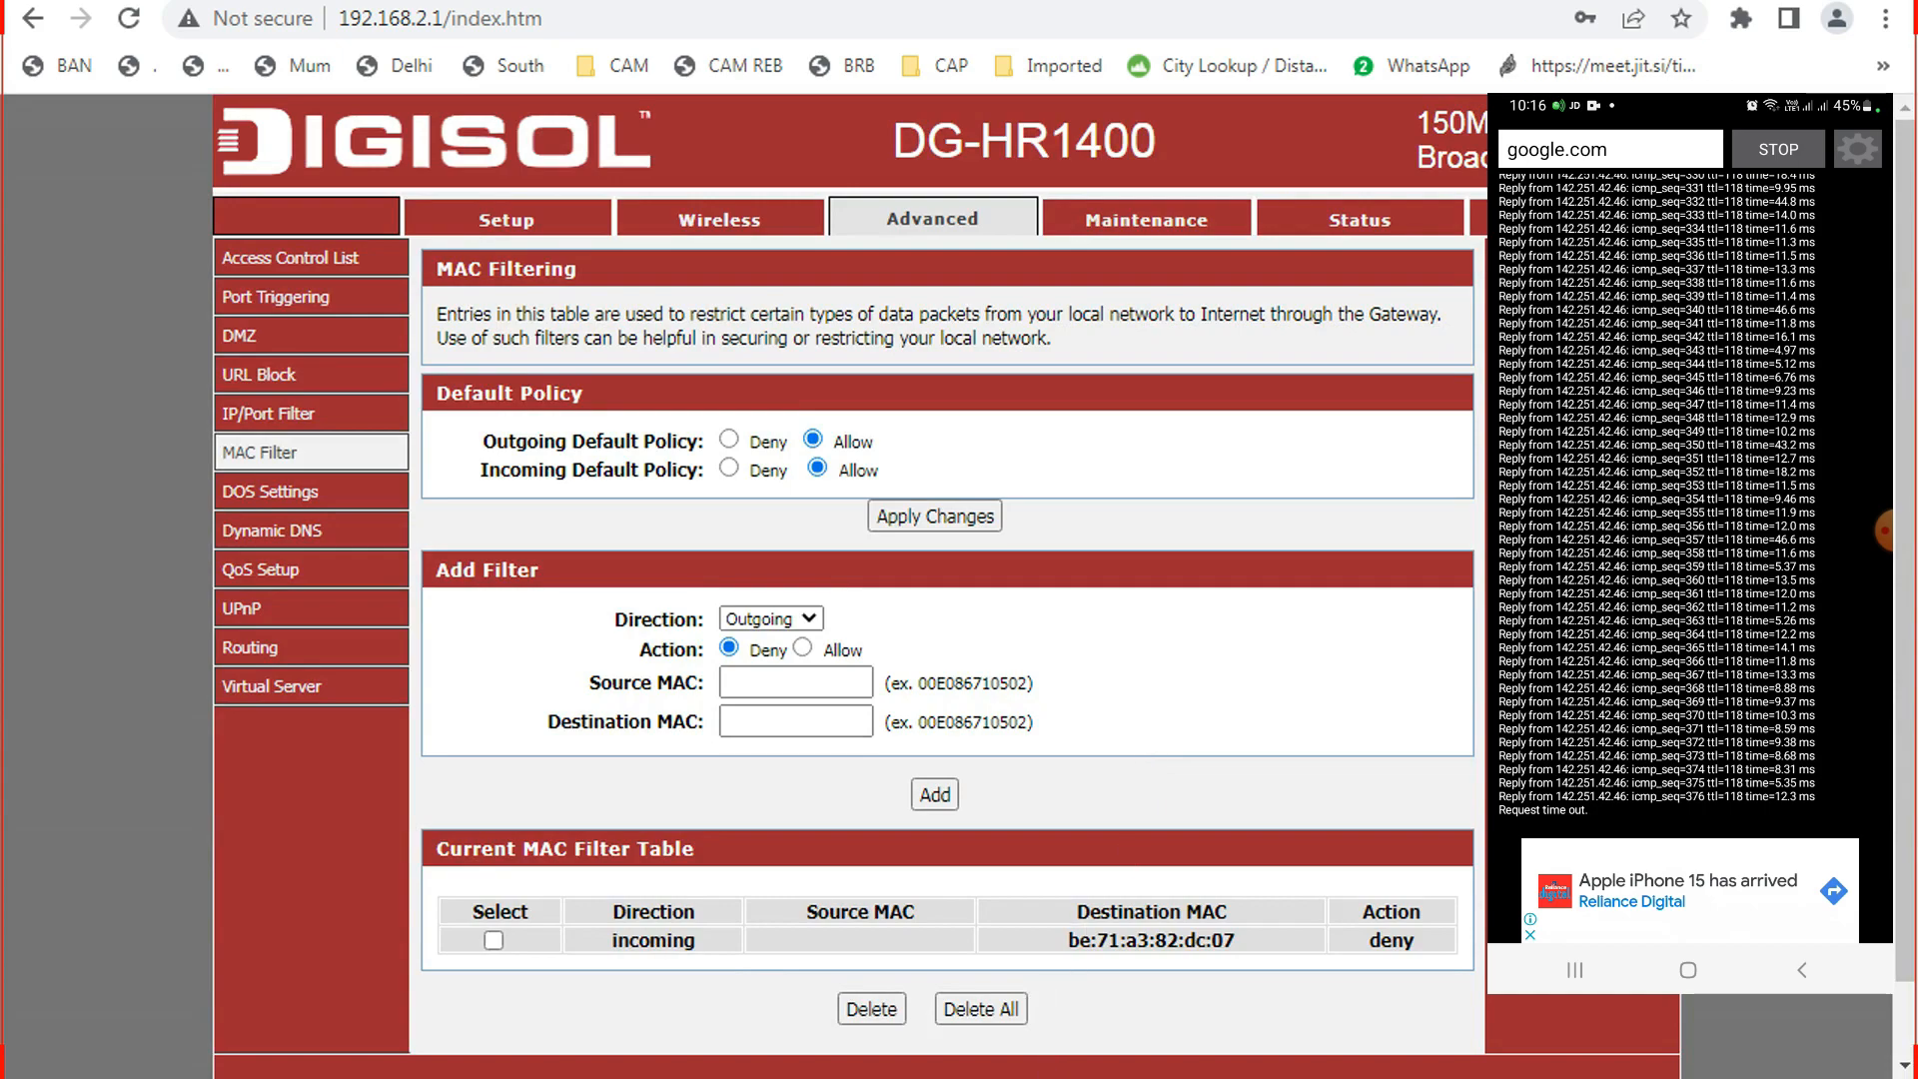
pyautogui.click(999, 1077)
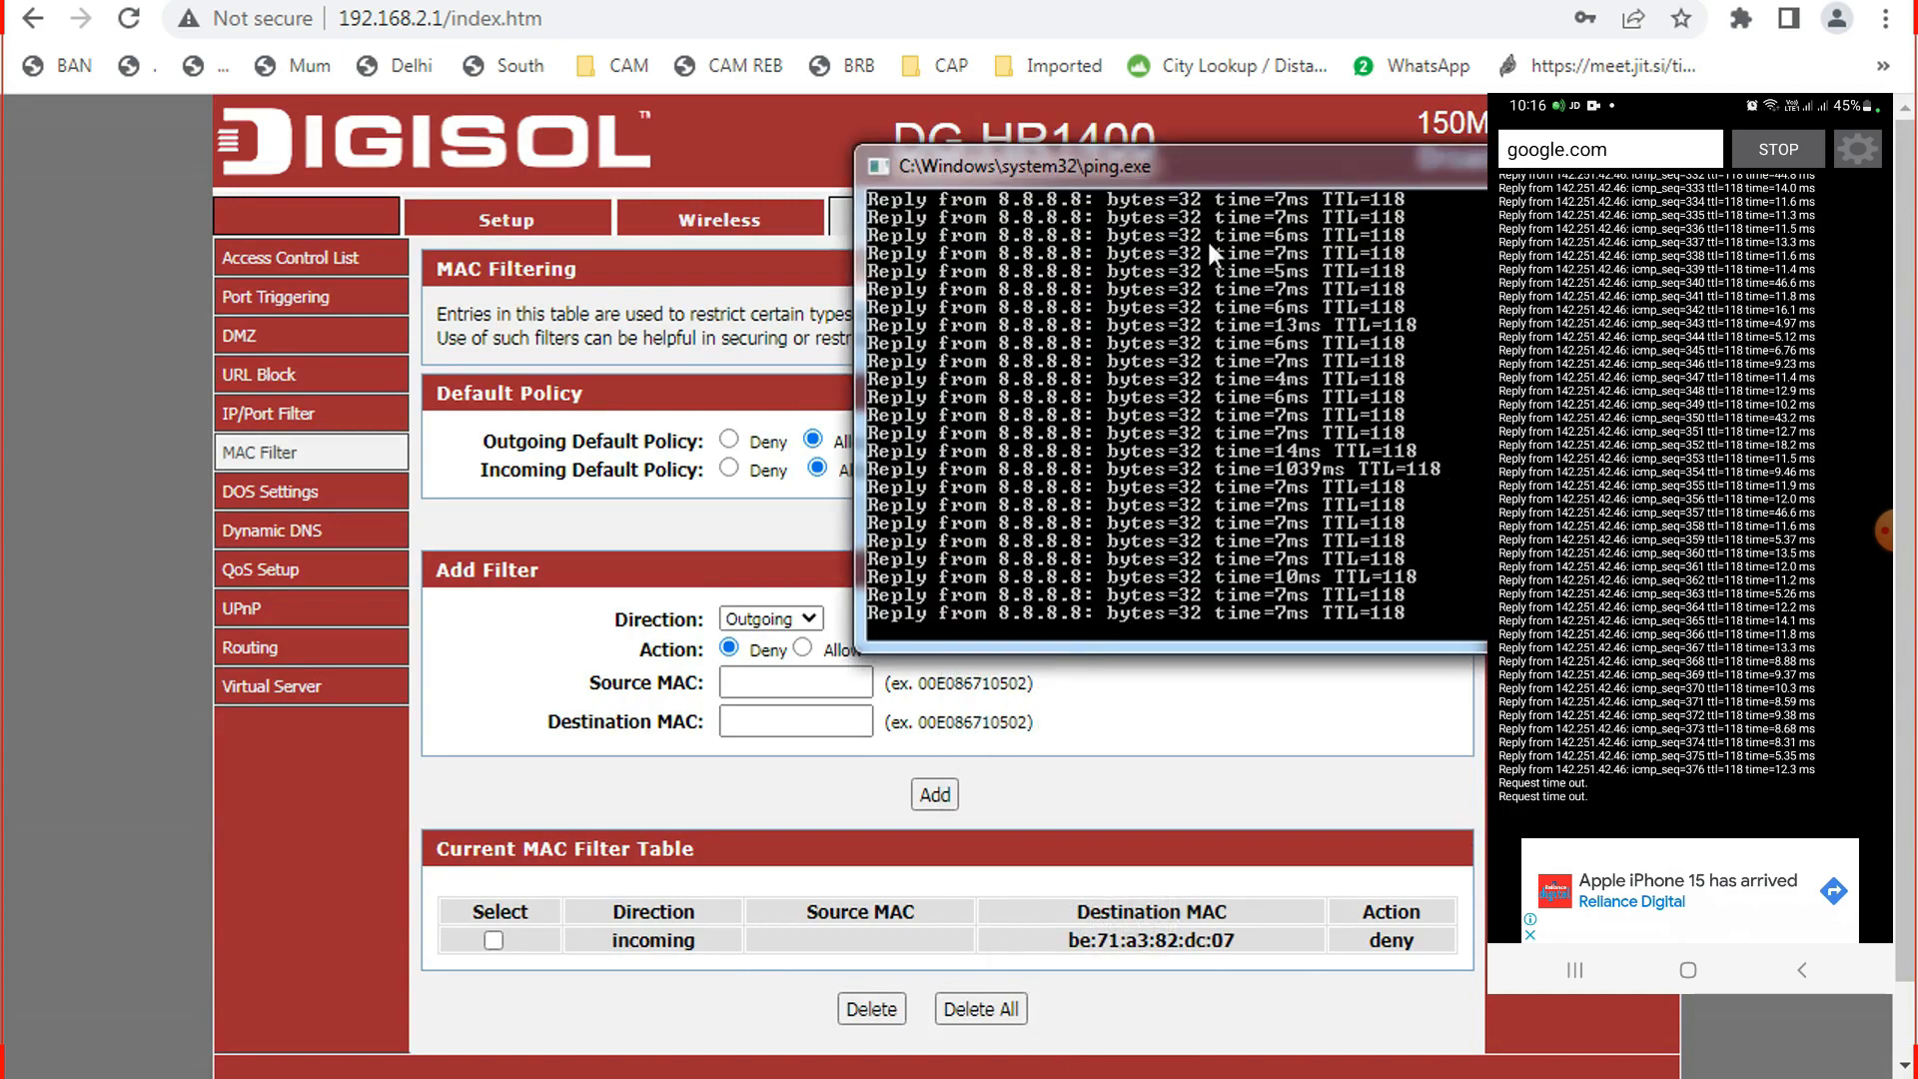
pyautogui.moveTo(1233, 176); pyautogui.dragTo(1261, 40)
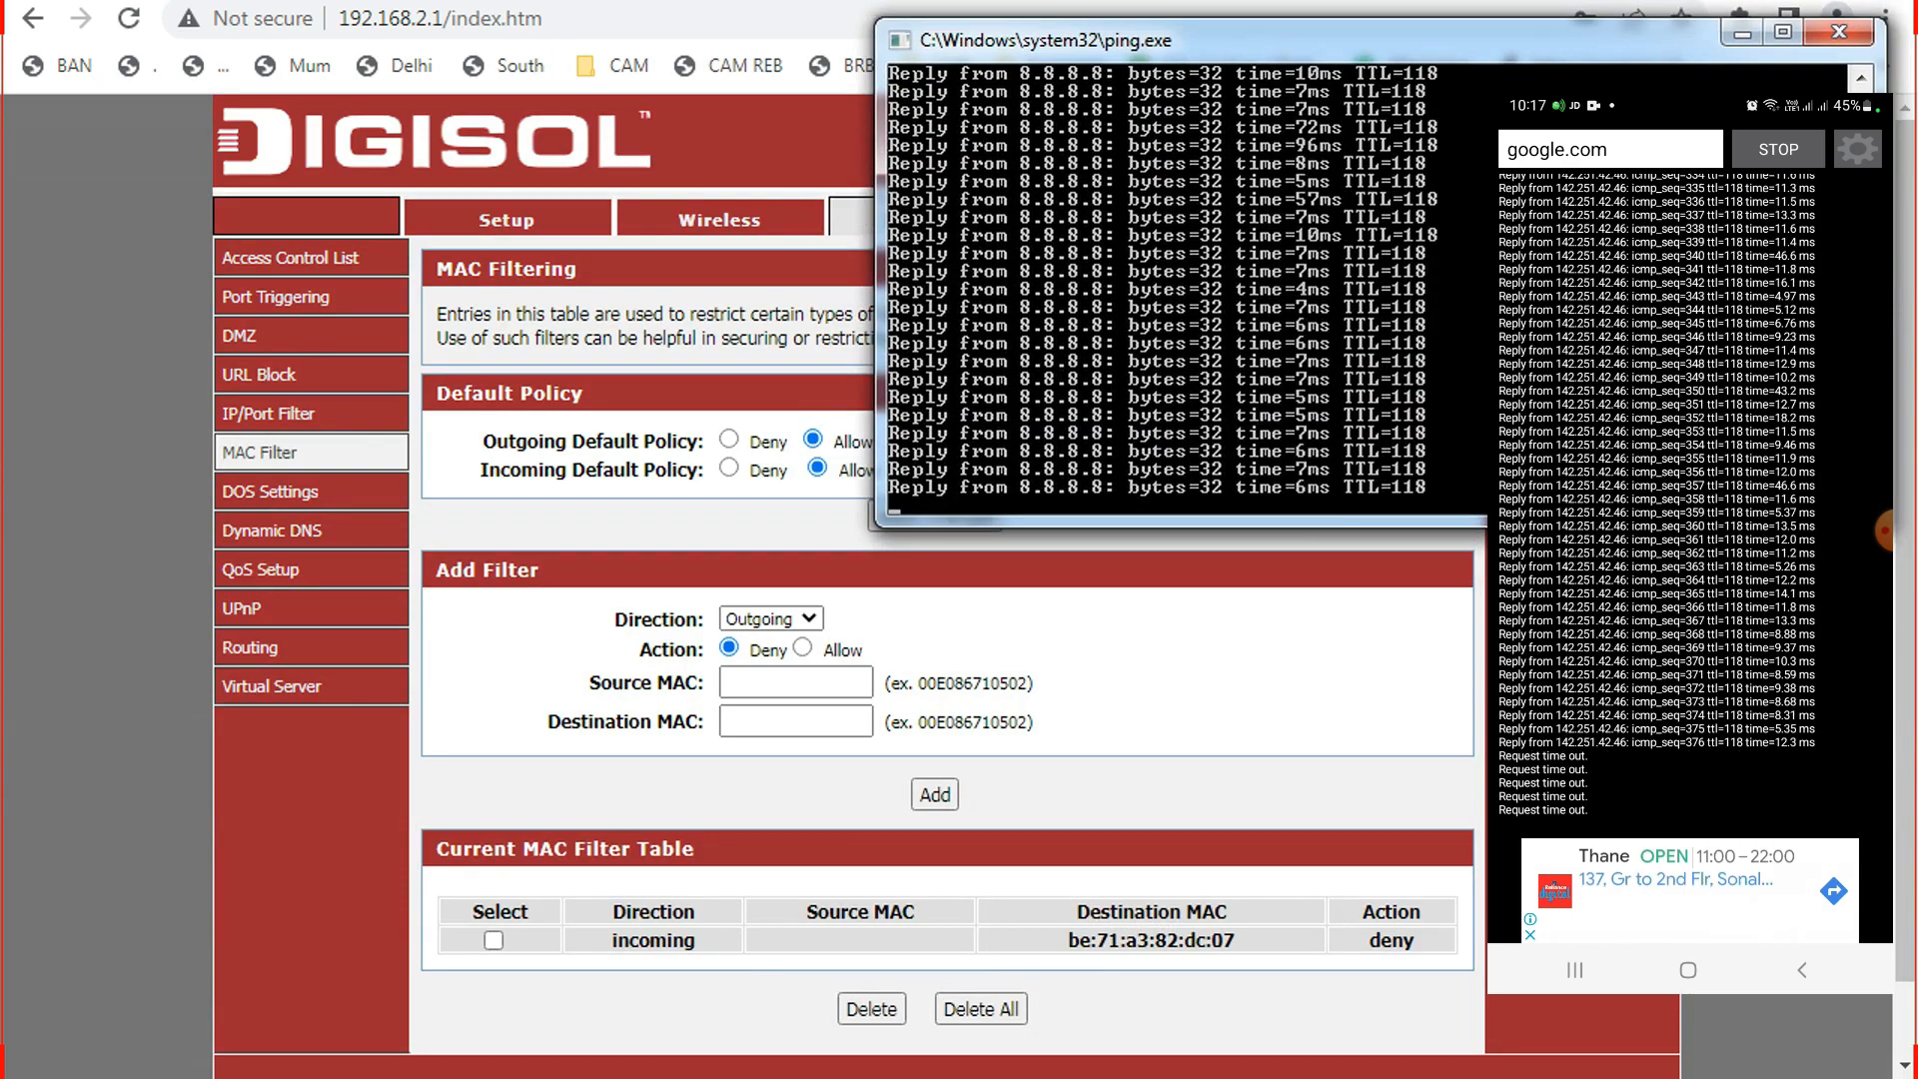
pyautogui.click(1746, 36)
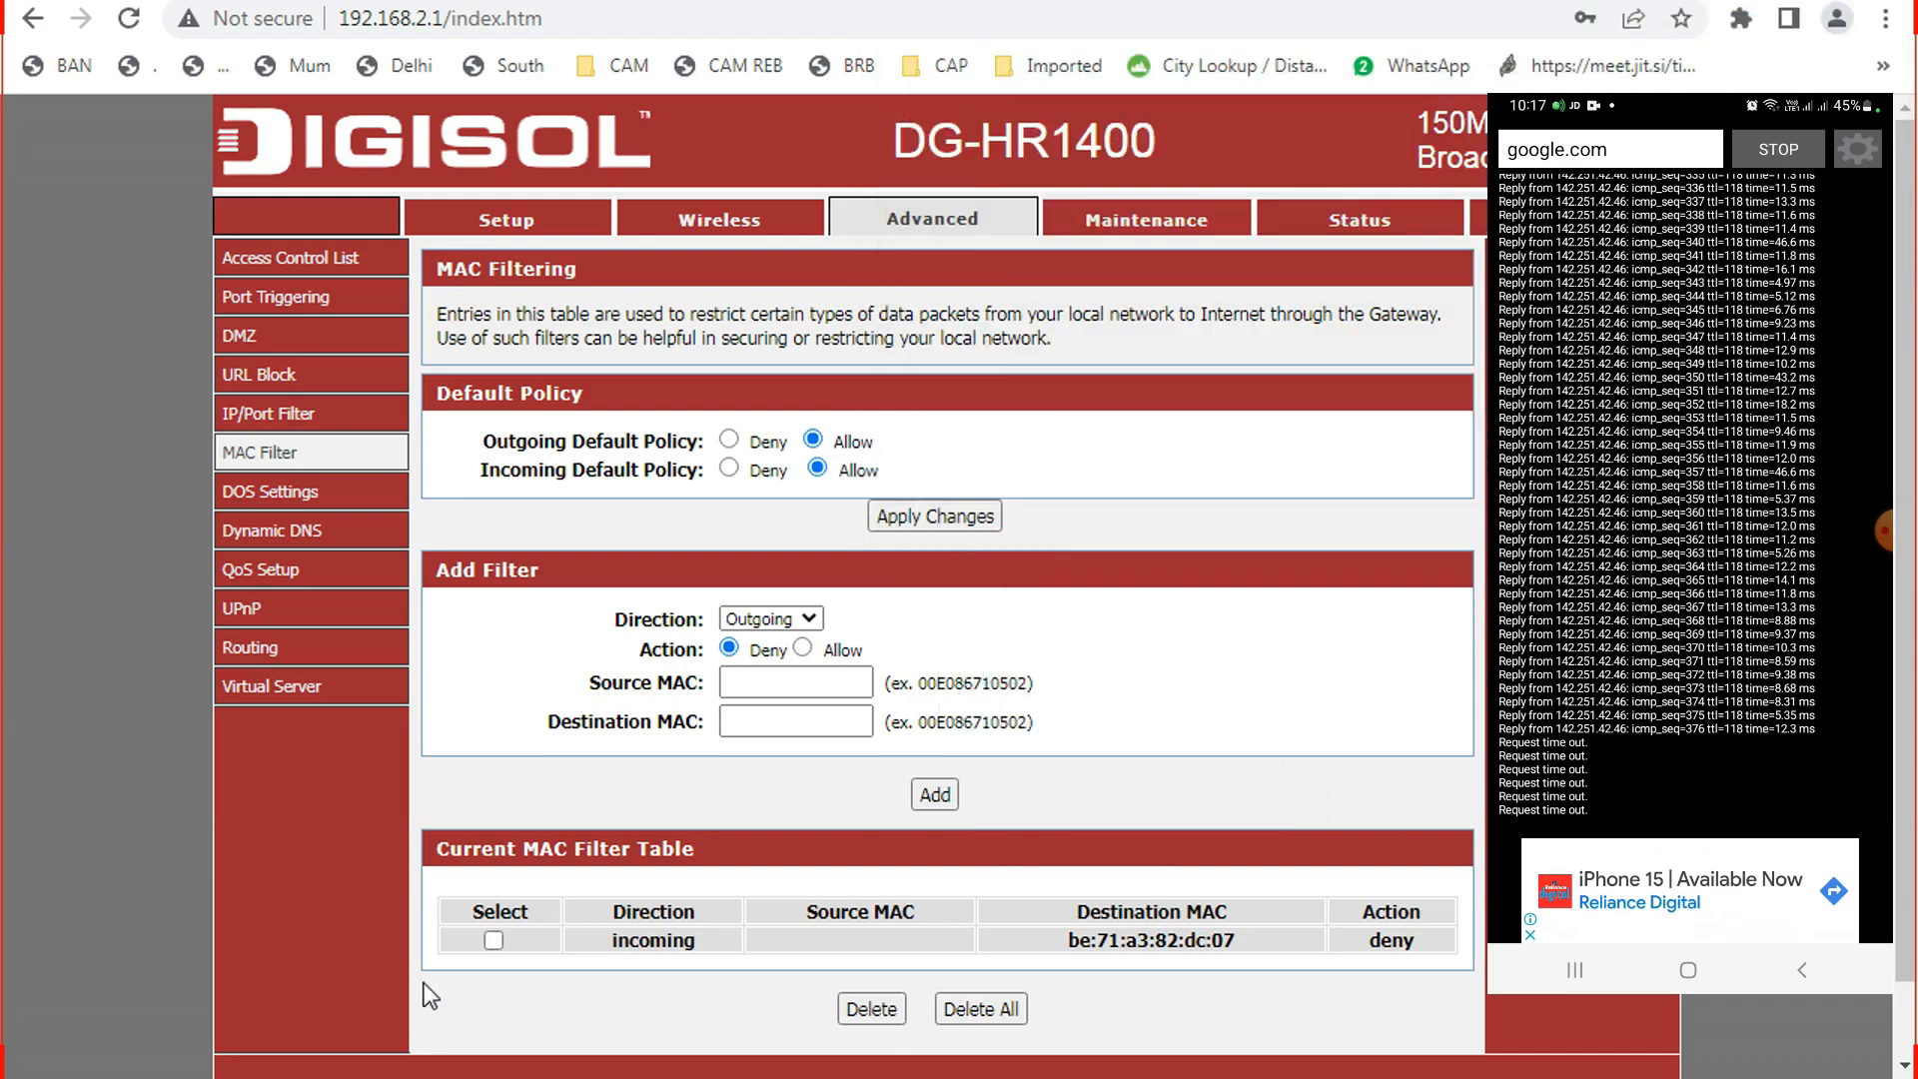
# Delete the incoming be:71:a3:82:dc:07 rule, then mark the Outgoing Default Policy as Deny.
pyautogui.click(493, 941)
pyautogui.click(885, 1015)
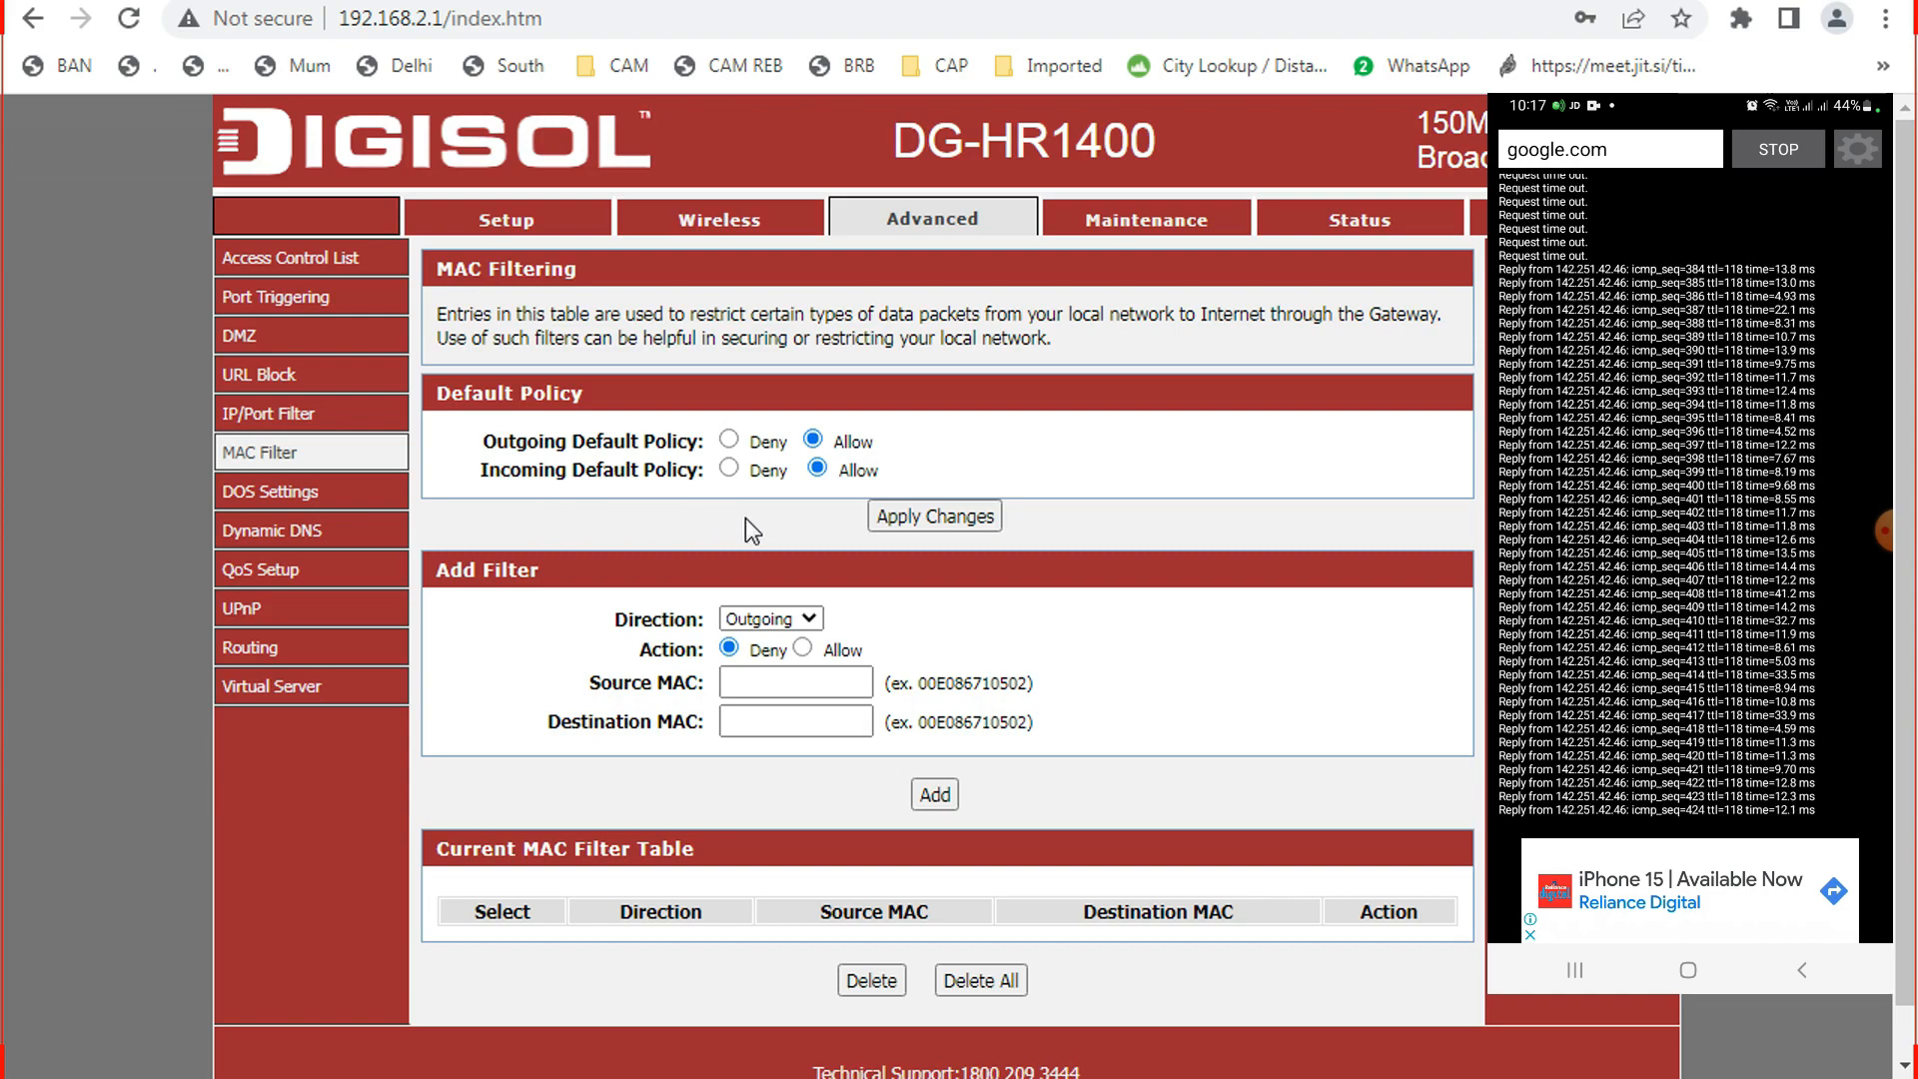
pyautogui.click(730, 441)
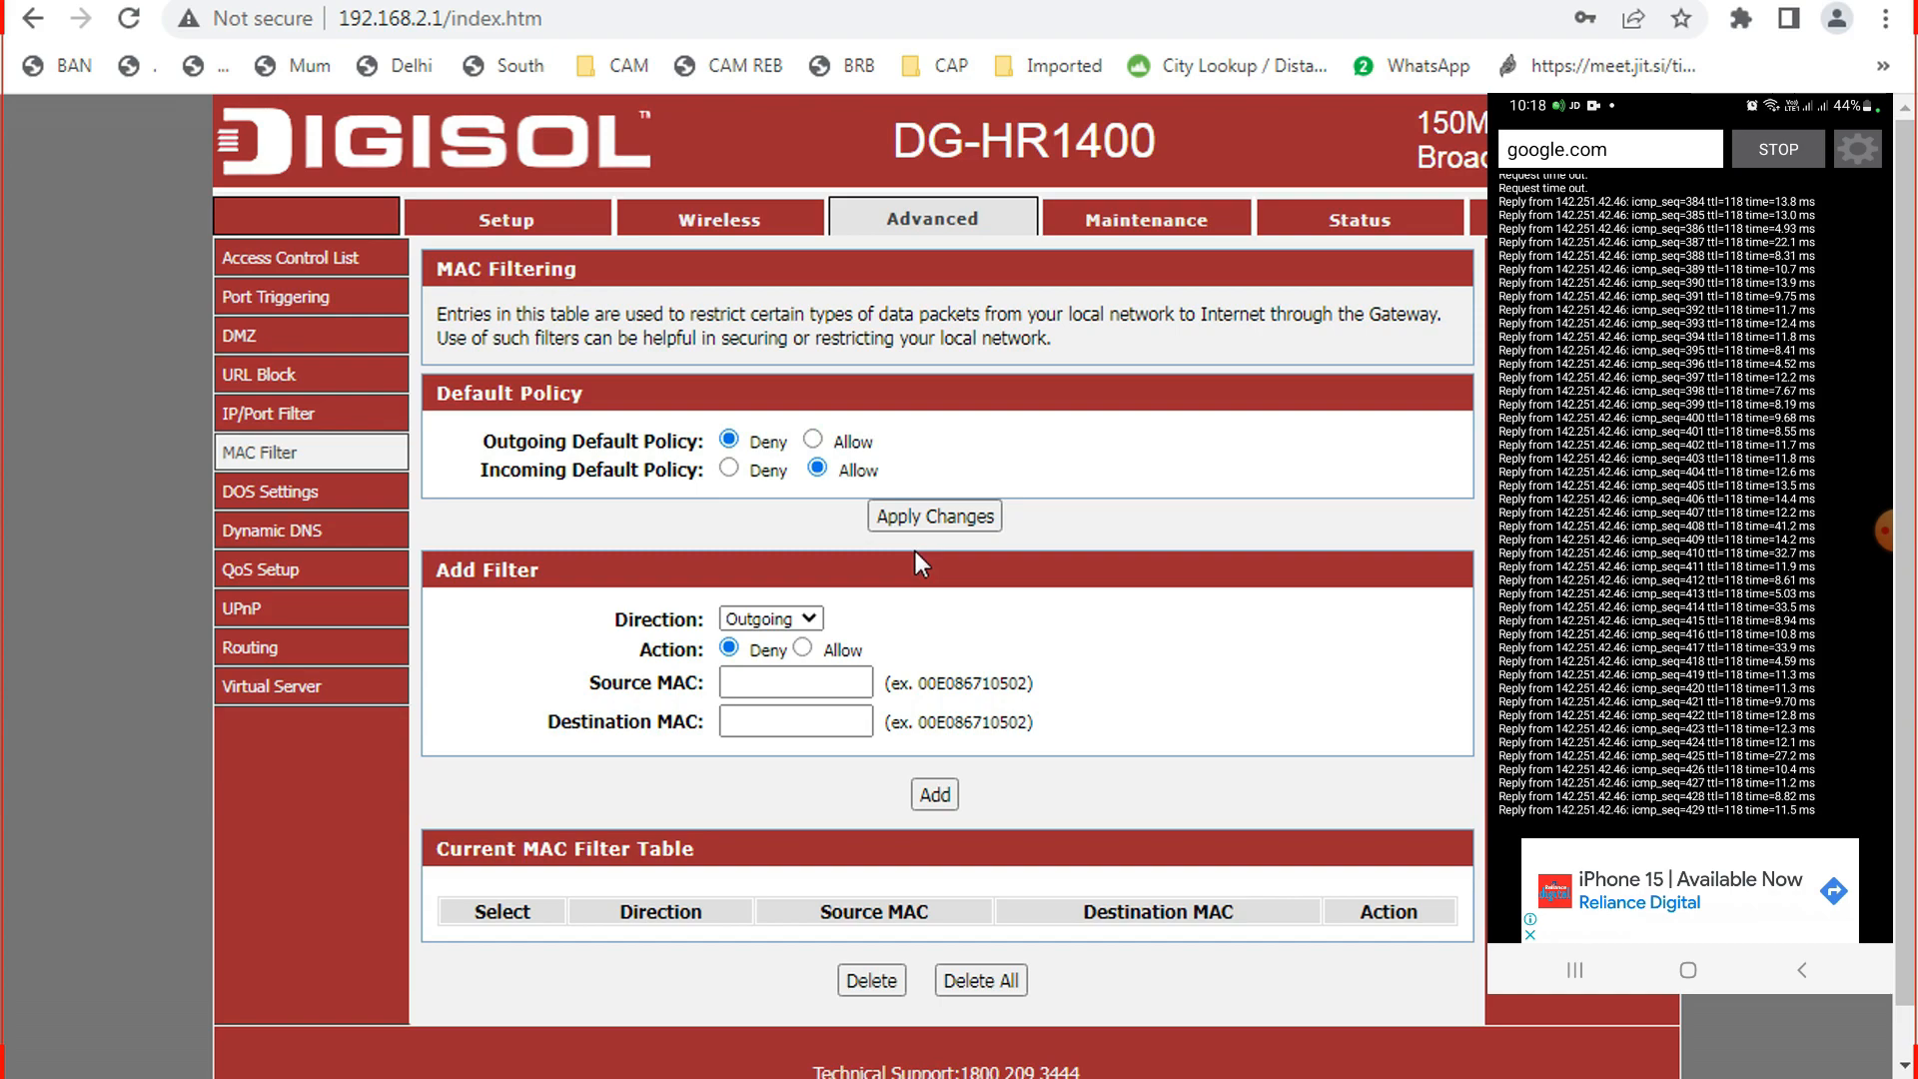
# Apply the Outgoing Deny default policy and check its effect in the ping console.
pyautogui.click(915, 522)
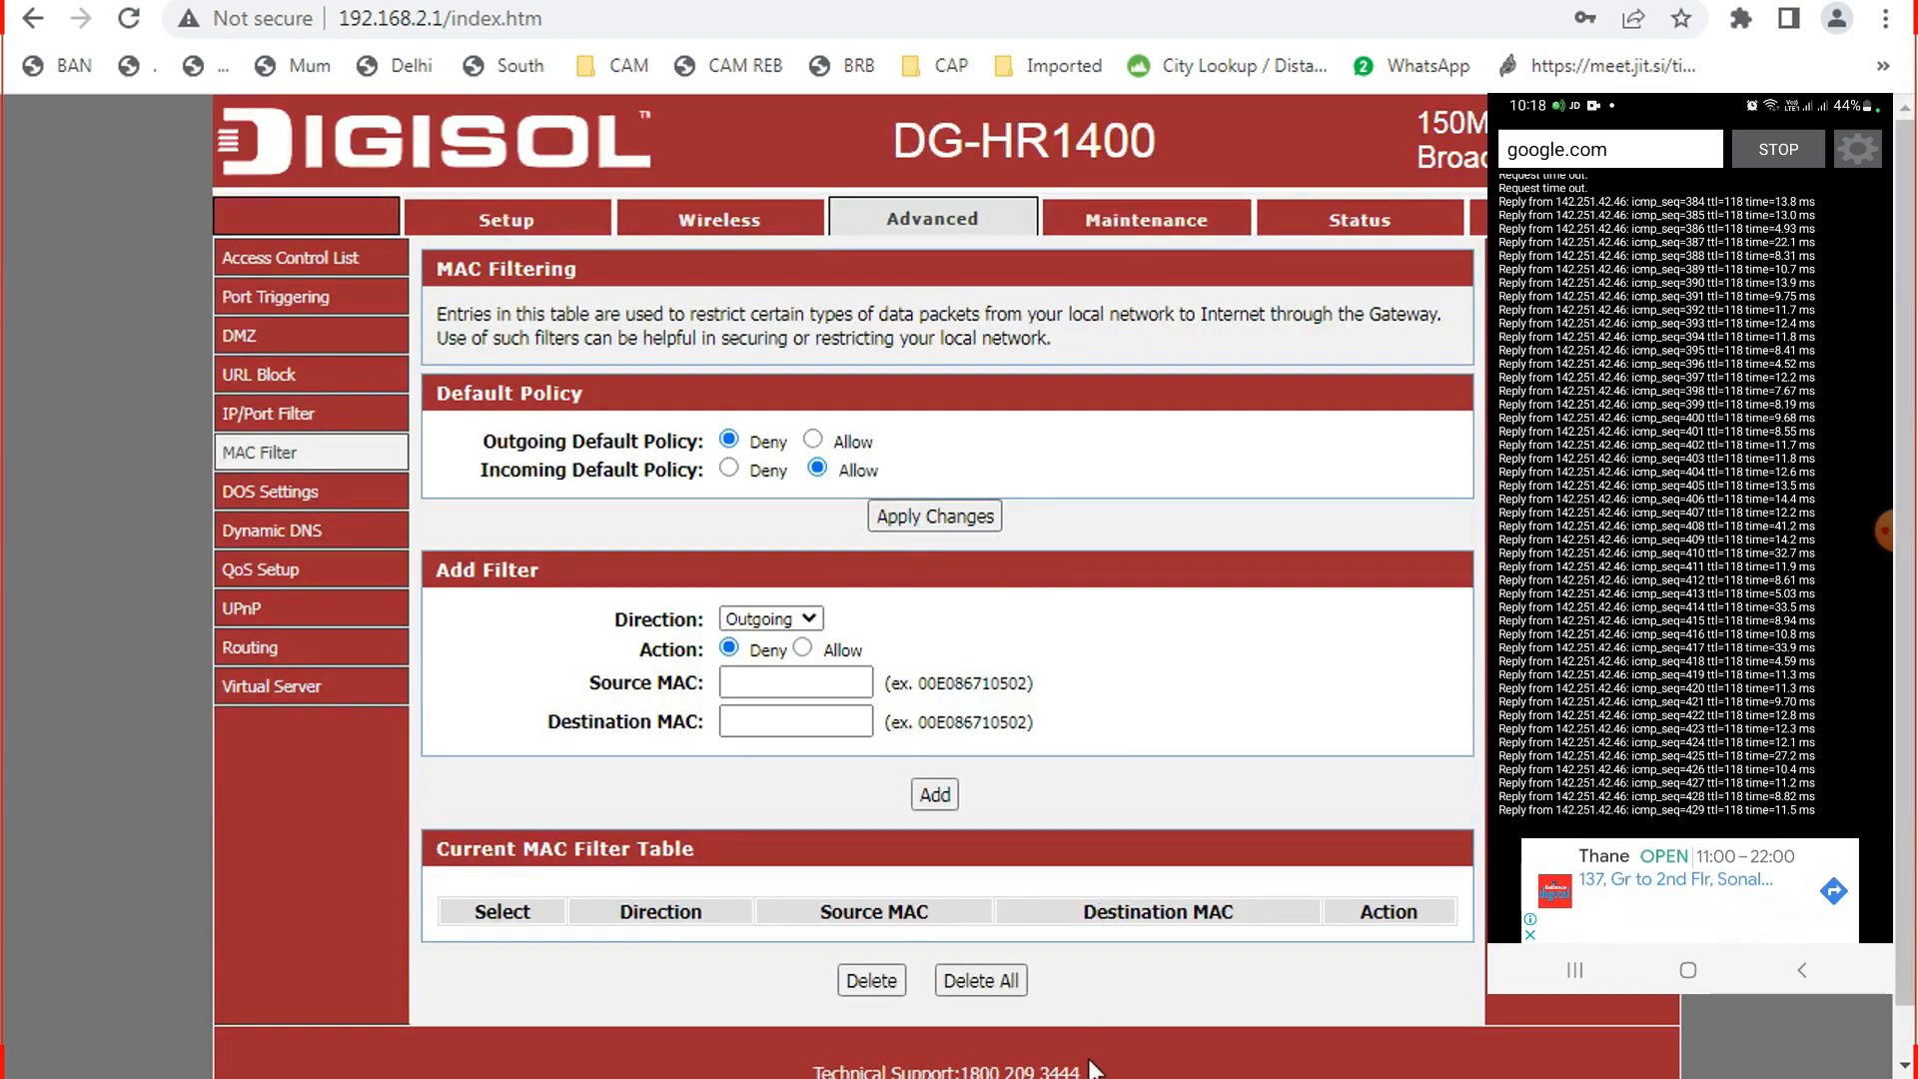
pyautogui.click(1131, 985)
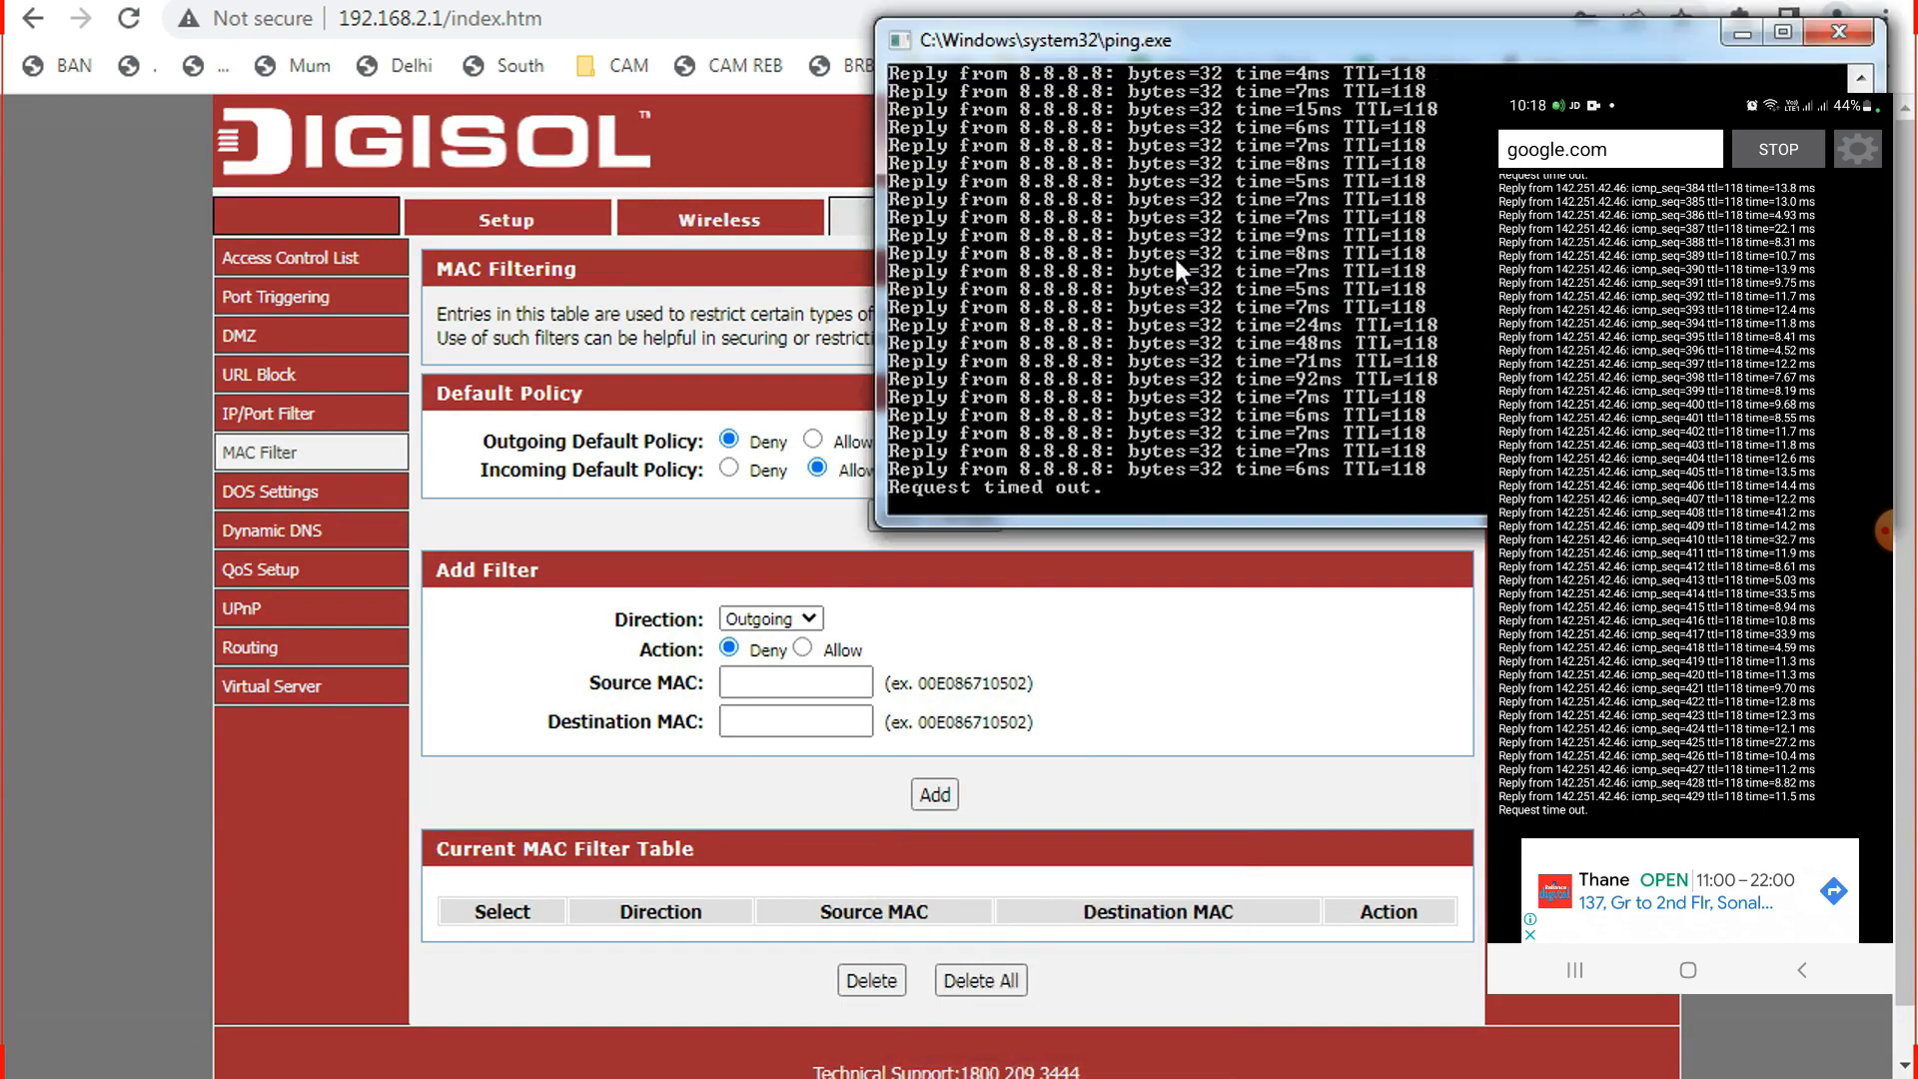
pyautogui.moveTo(1196, 38); pyautogui.dragTo(1363, 70)
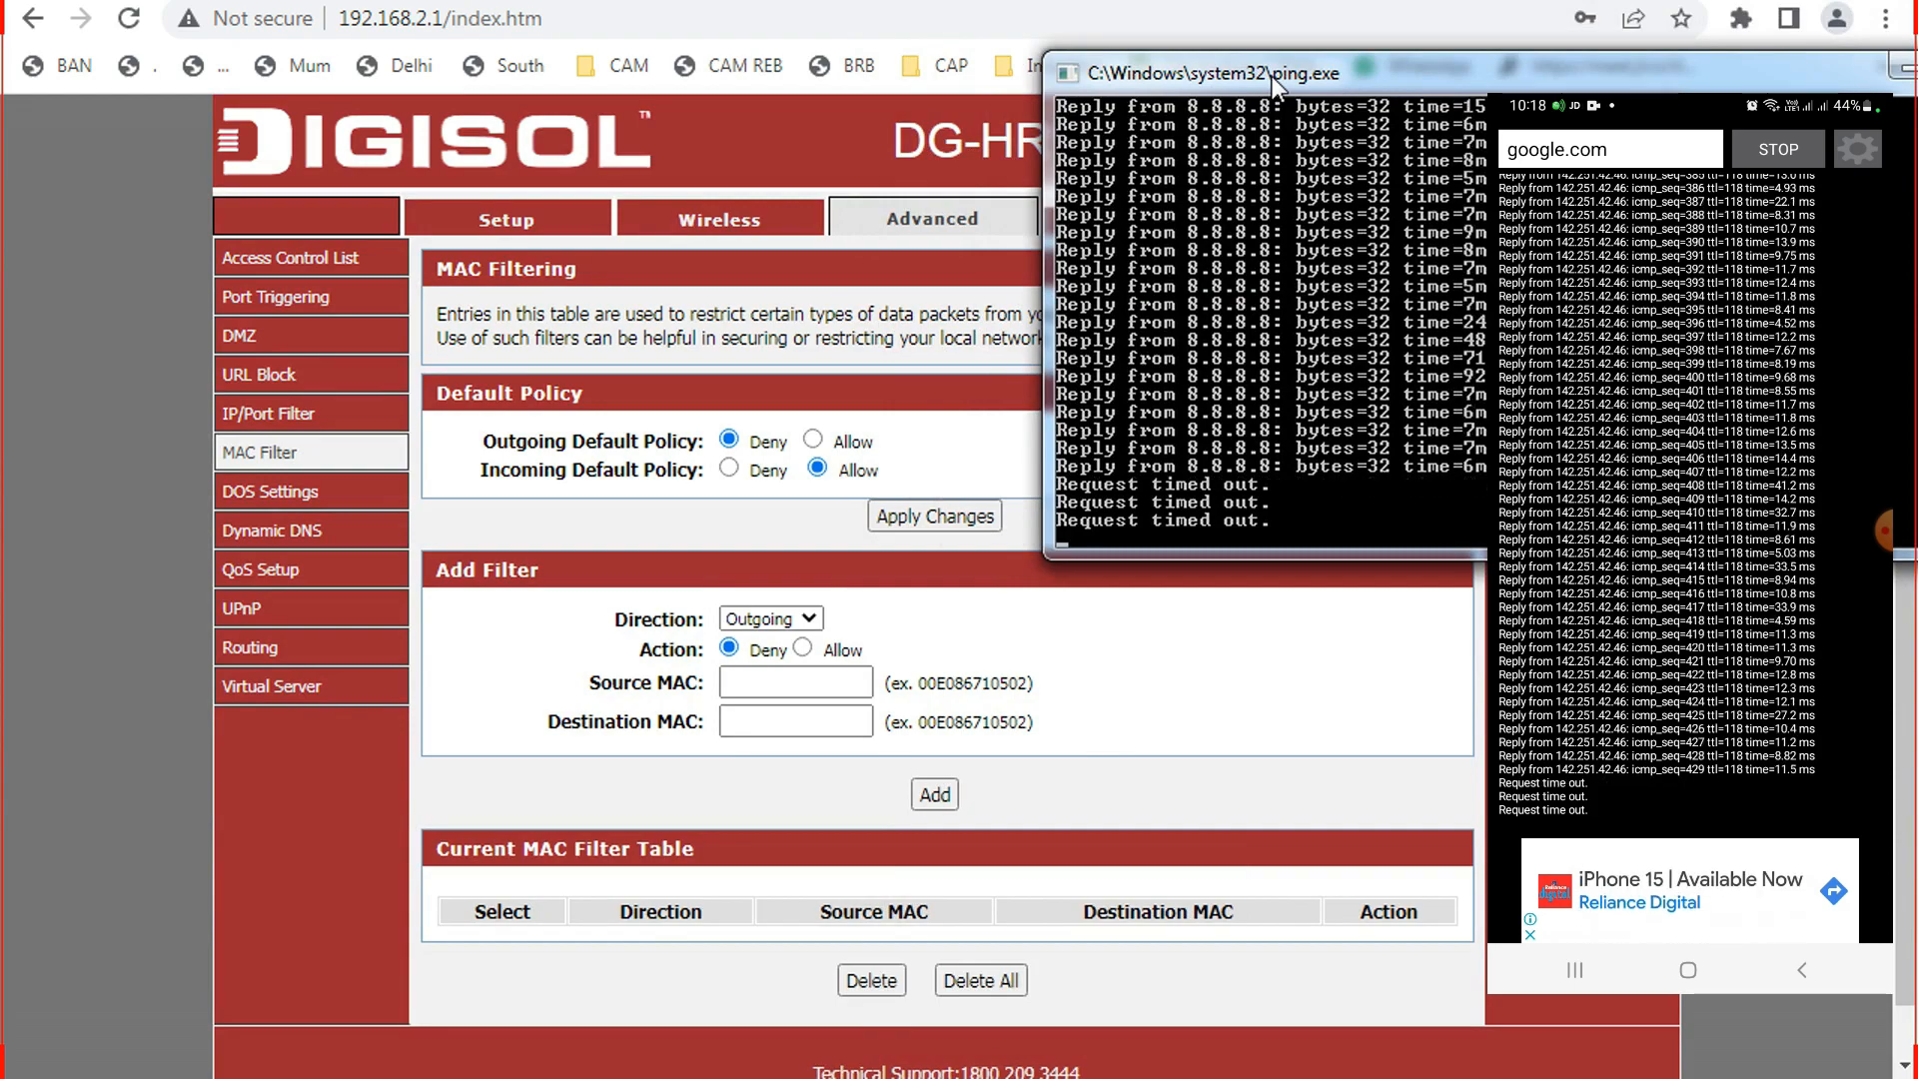
pyautogui.click(980, 427)
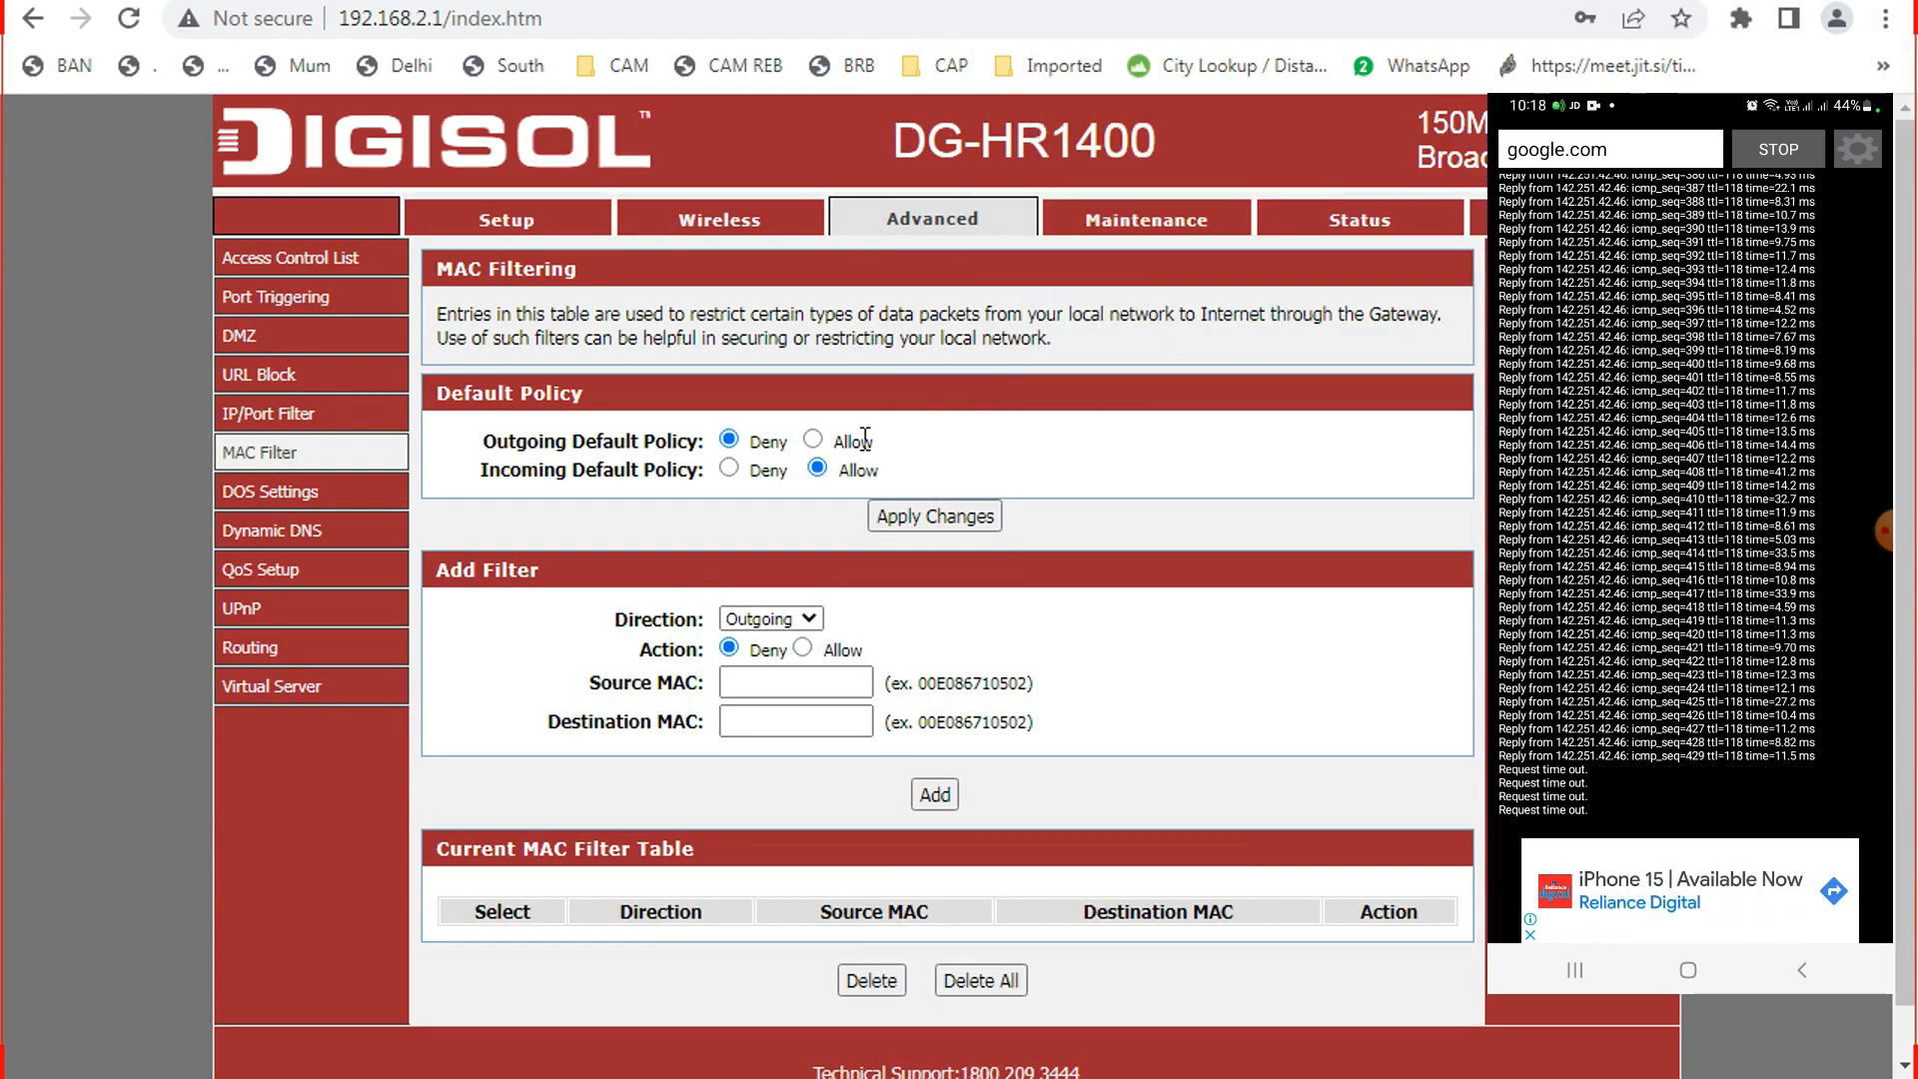
# Restore the Outgoing Default Policy to Allow, apply it, and confirm pings reply.
pyautogui.click(814, 441)
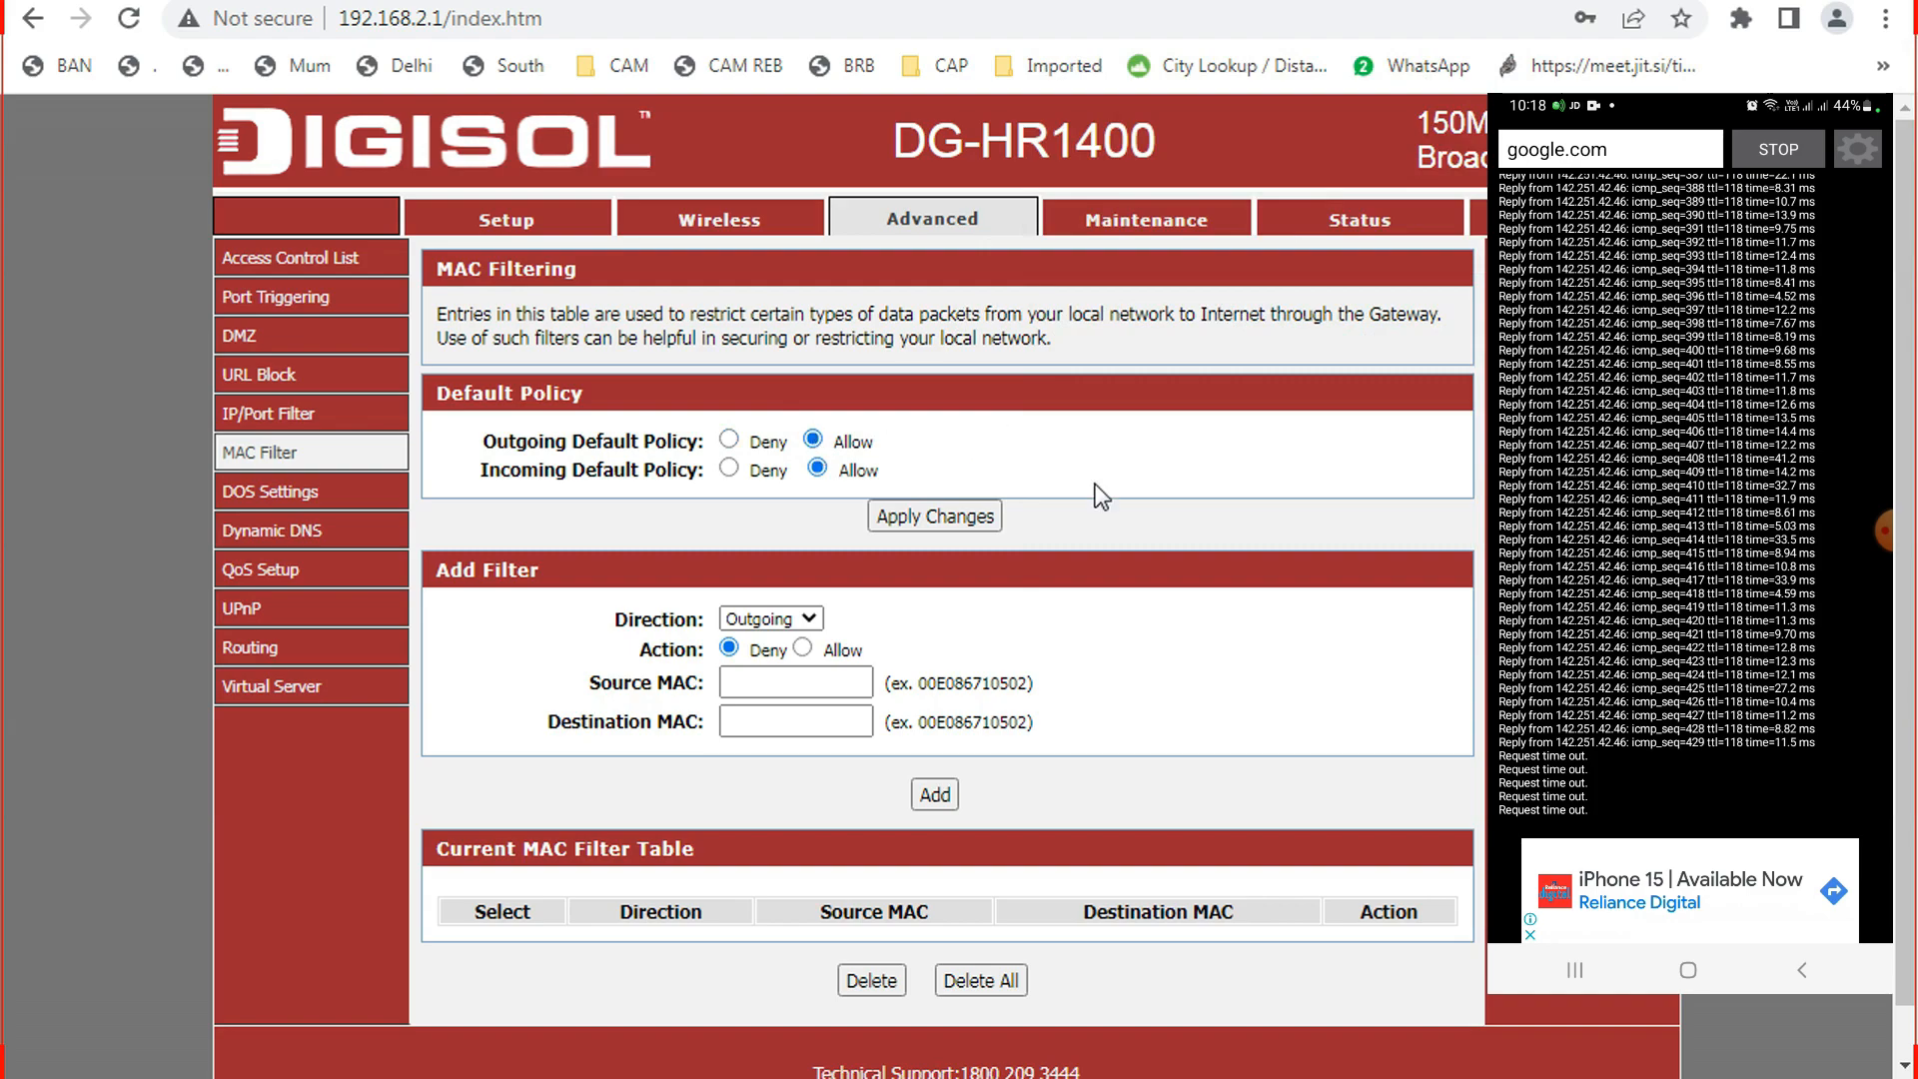
pyautogui.click(950, 517)
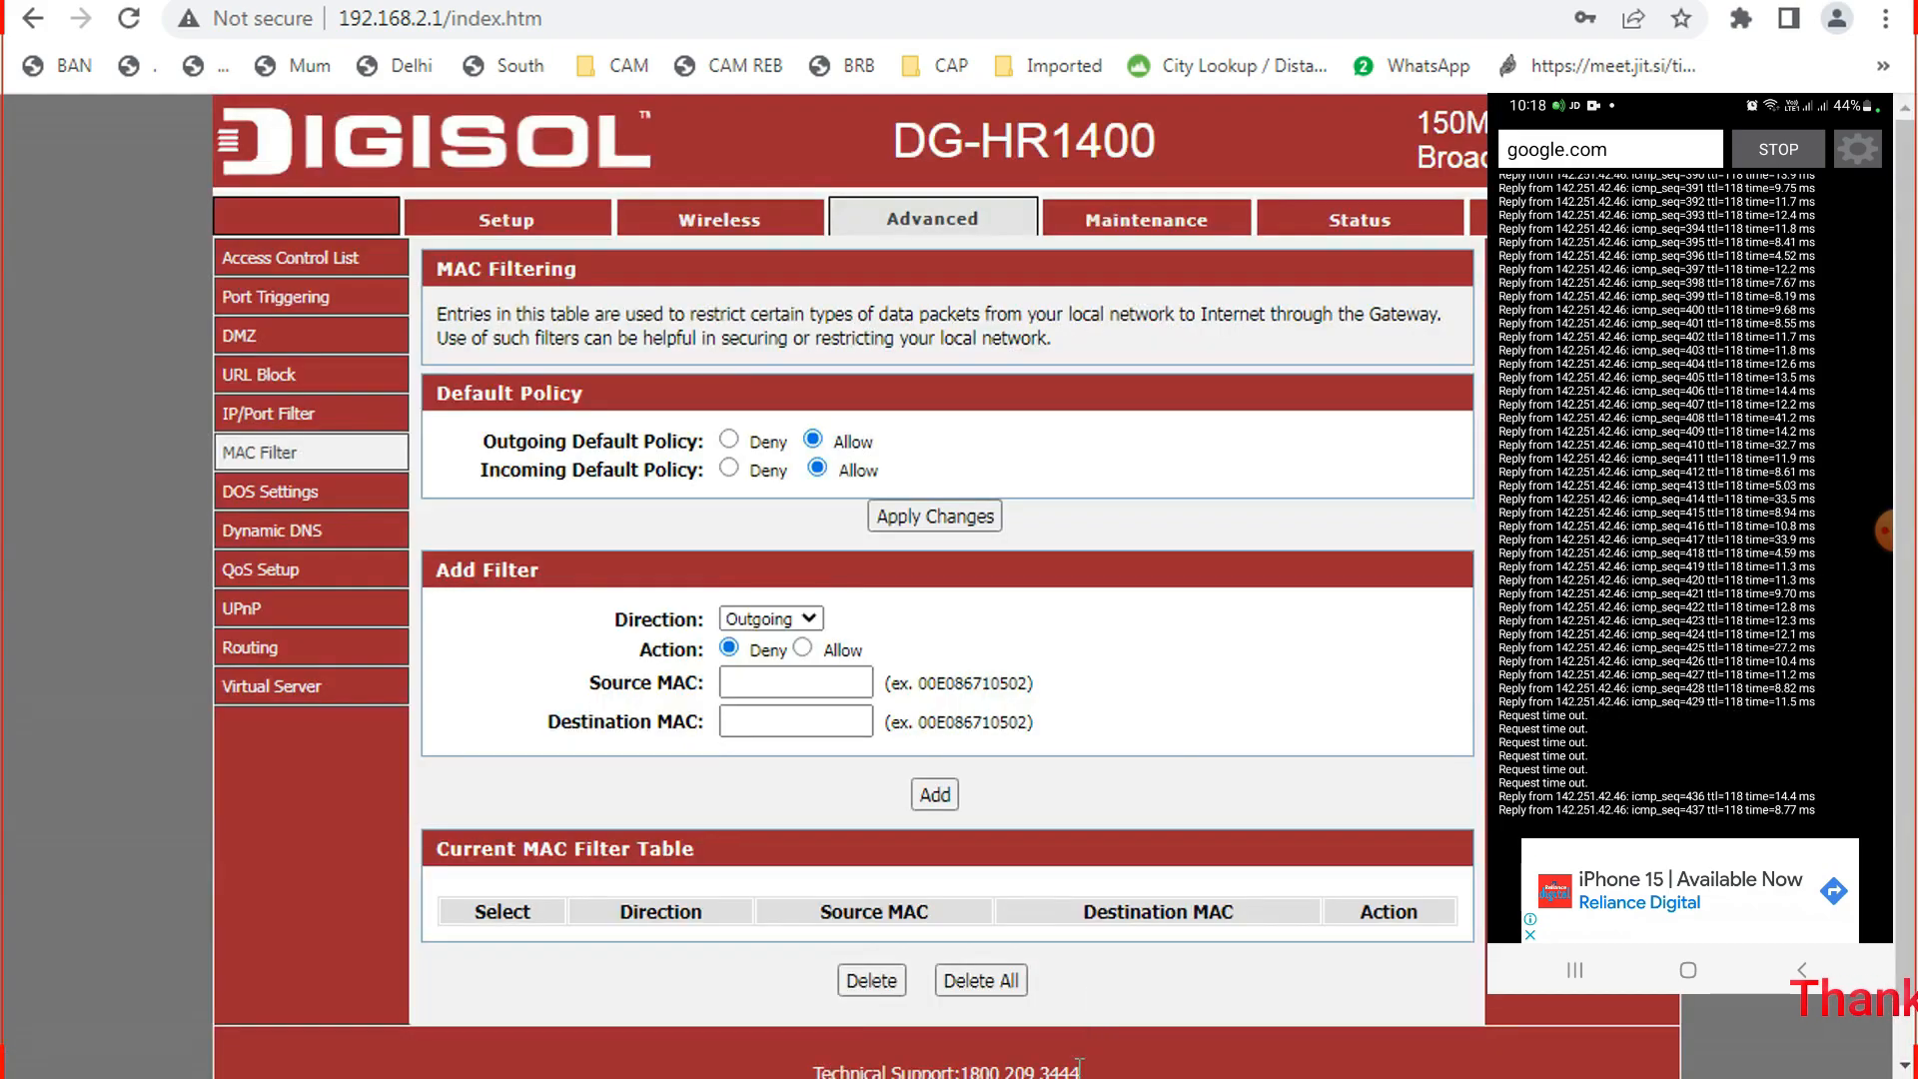
pyautogui.click(1089, 1078)
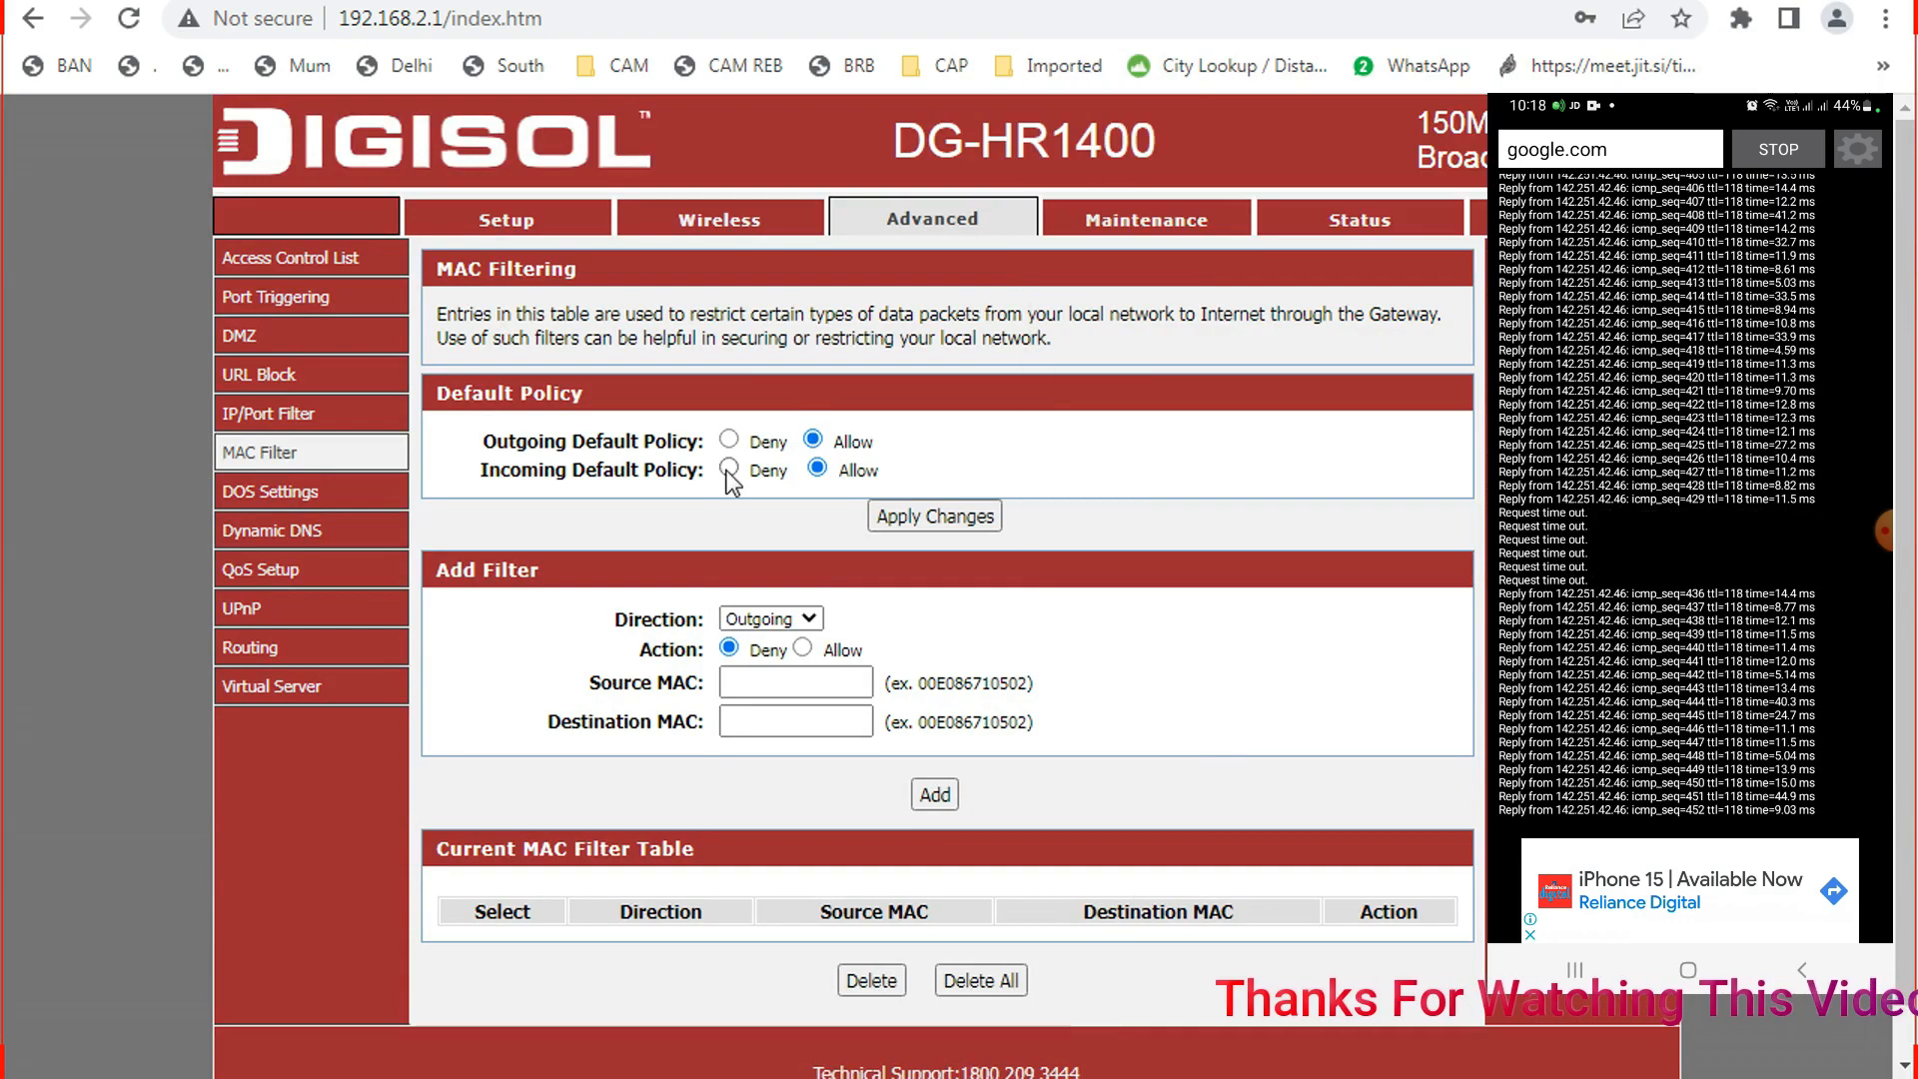
# Apply Incoming Default Policy Deny, watch the pings time out, then reapply Allow.
pyautogui.click(1231, 715)
pyautogui.click(728, 468)
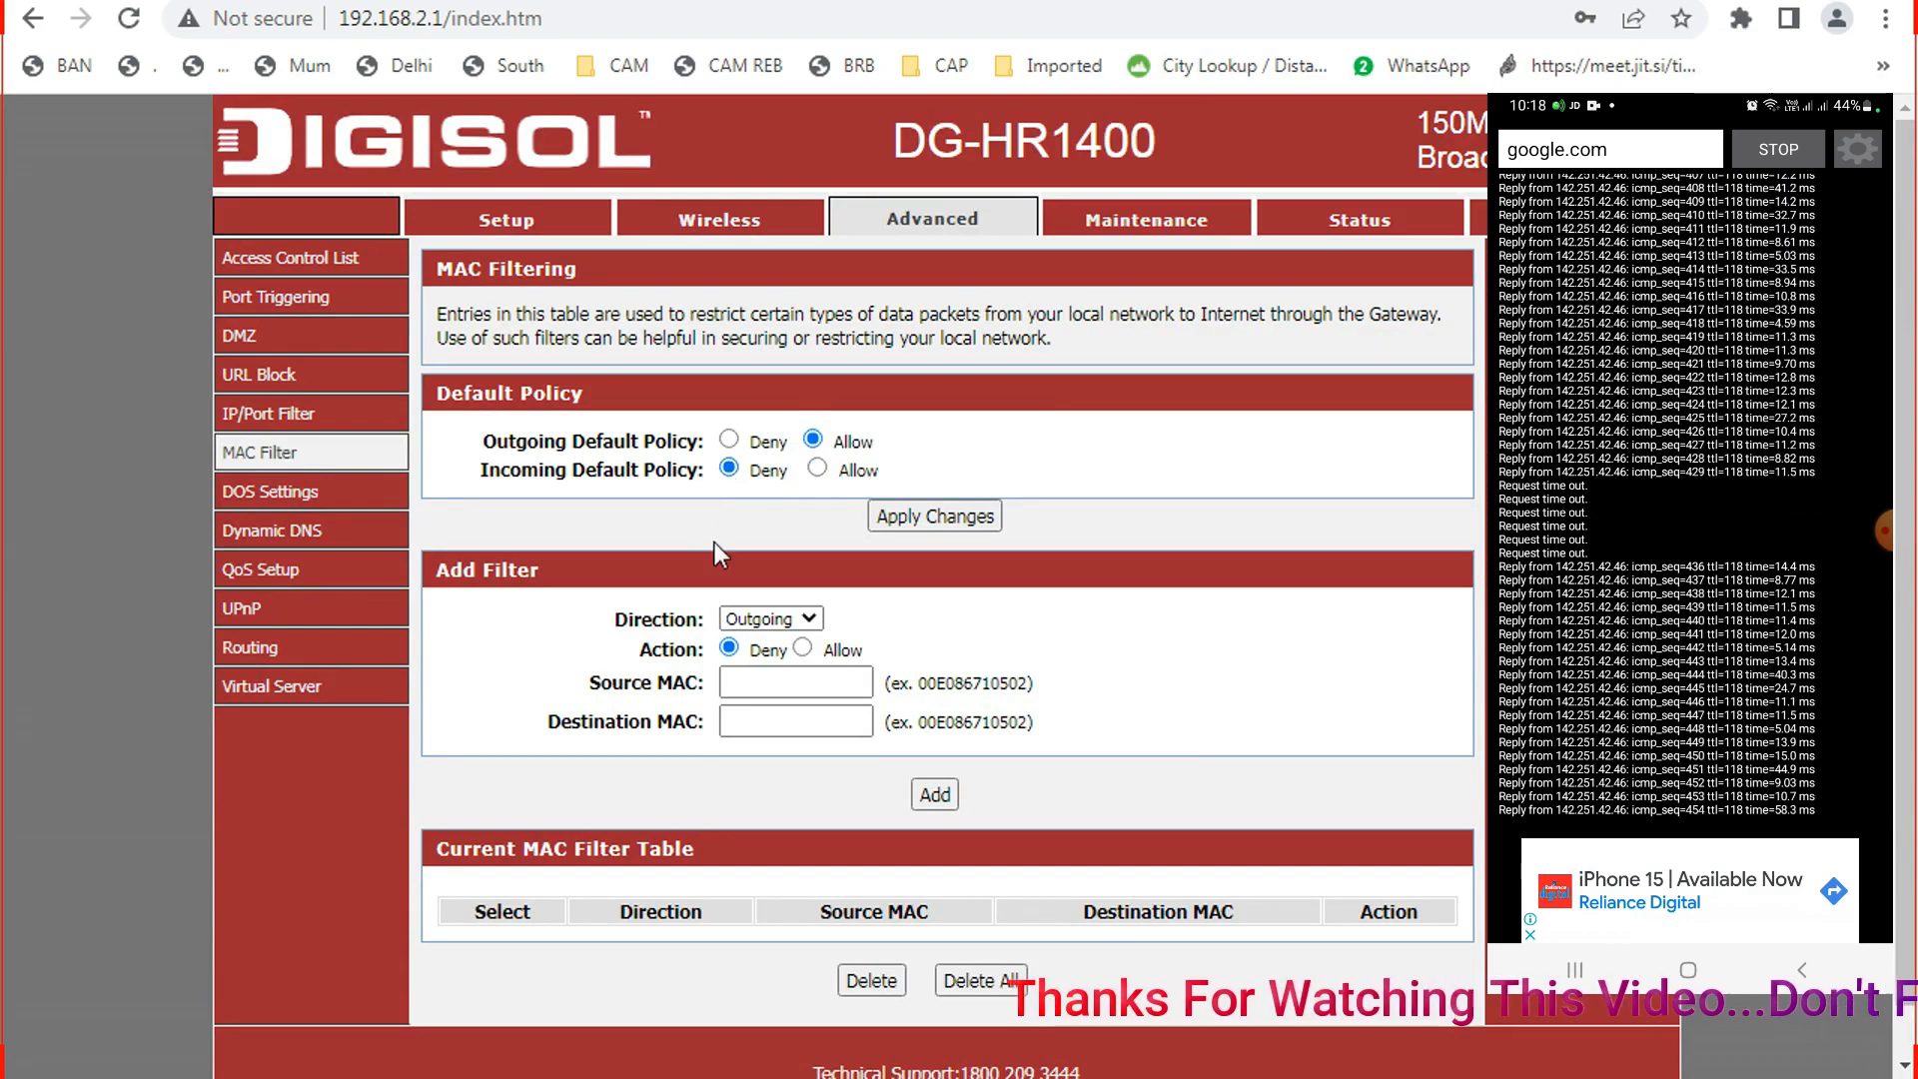
pyautogui.click(943, 524)
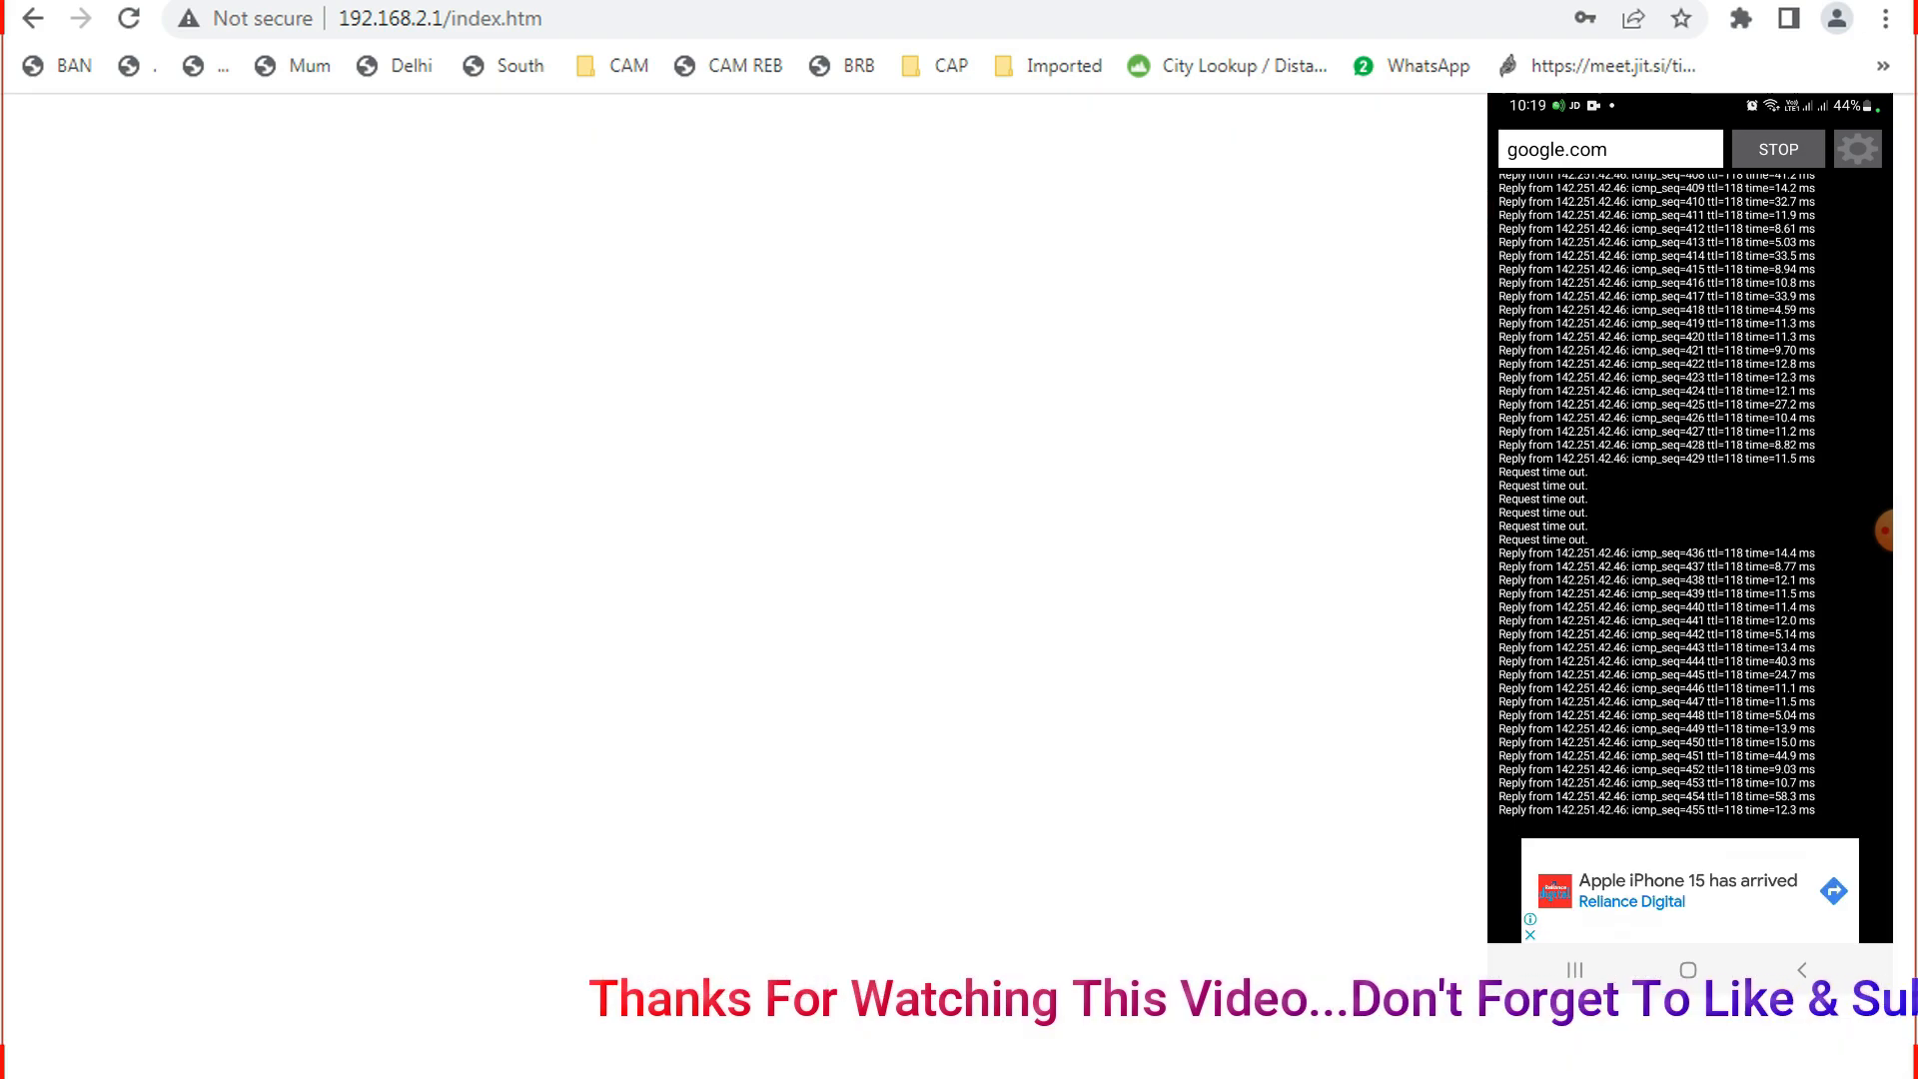
pyautogui.click(1062, 1078)
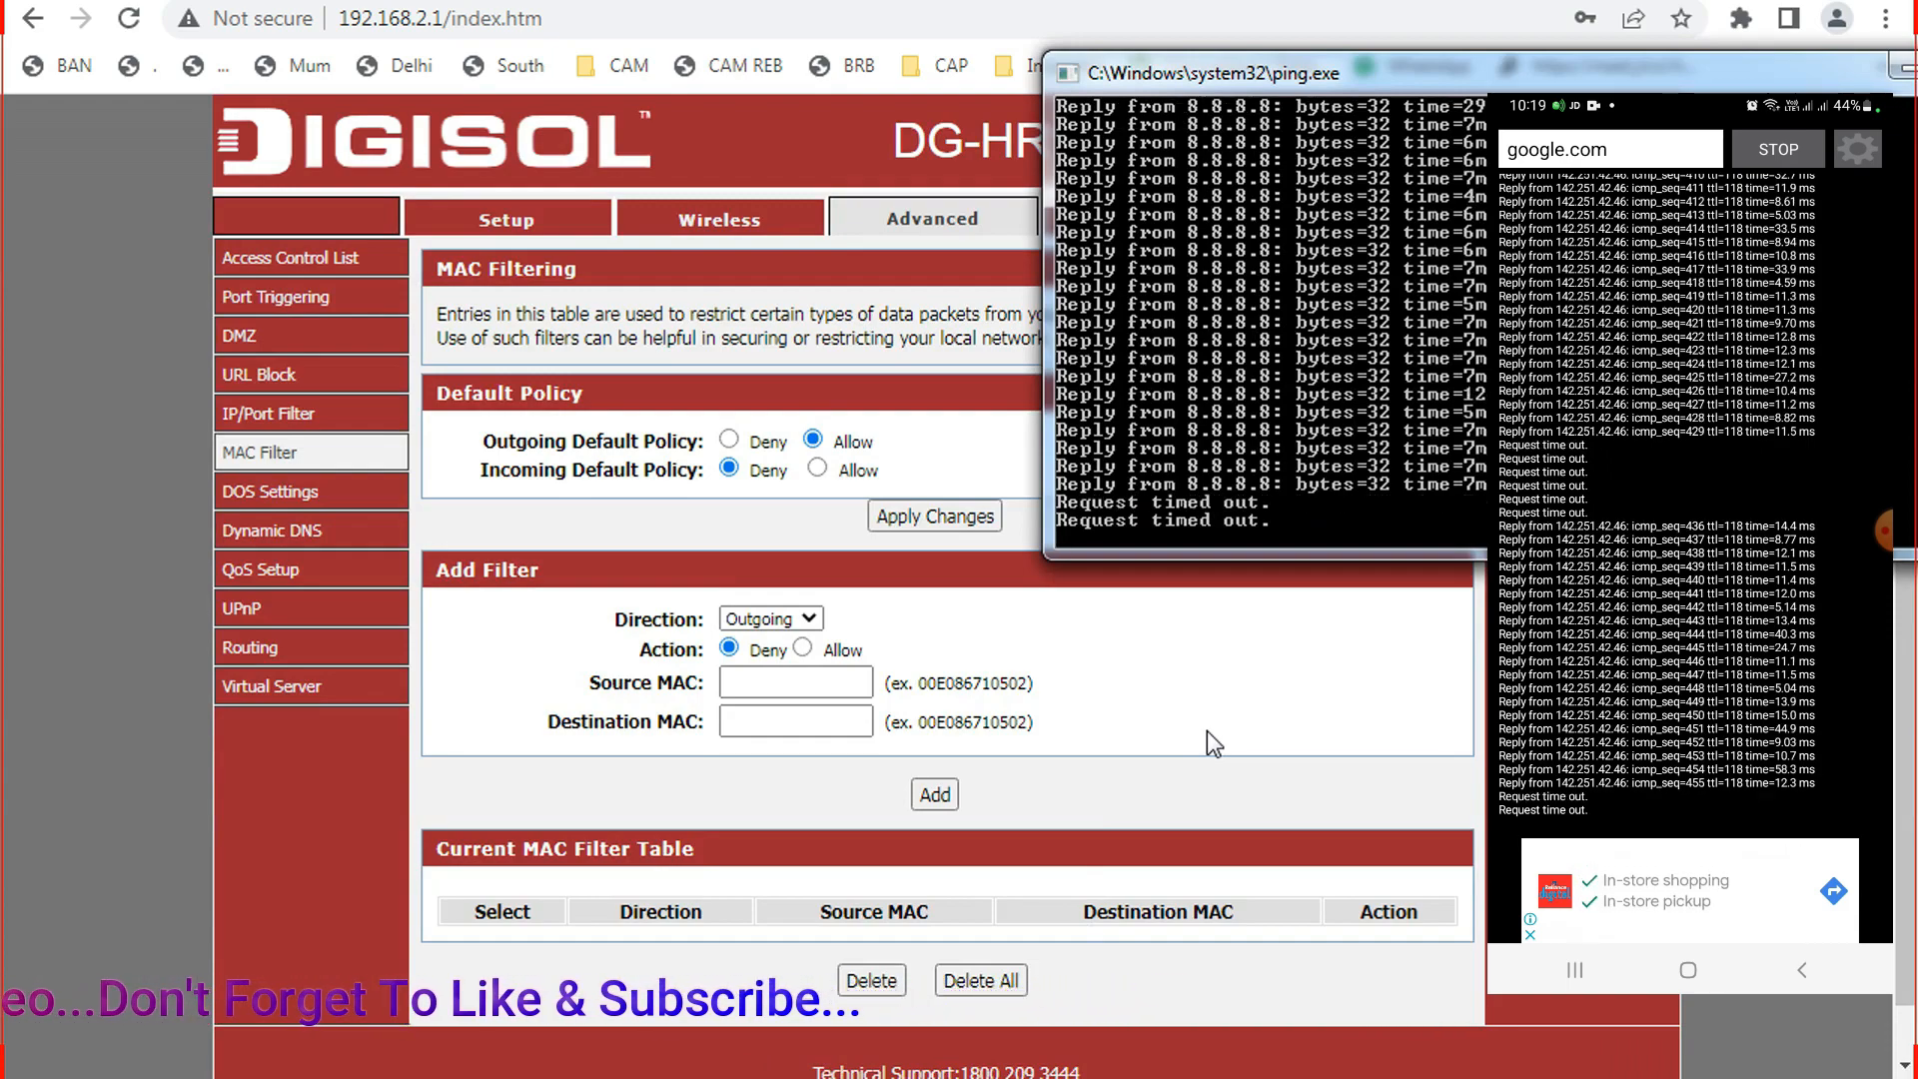
pyautogui.click(817, 469)
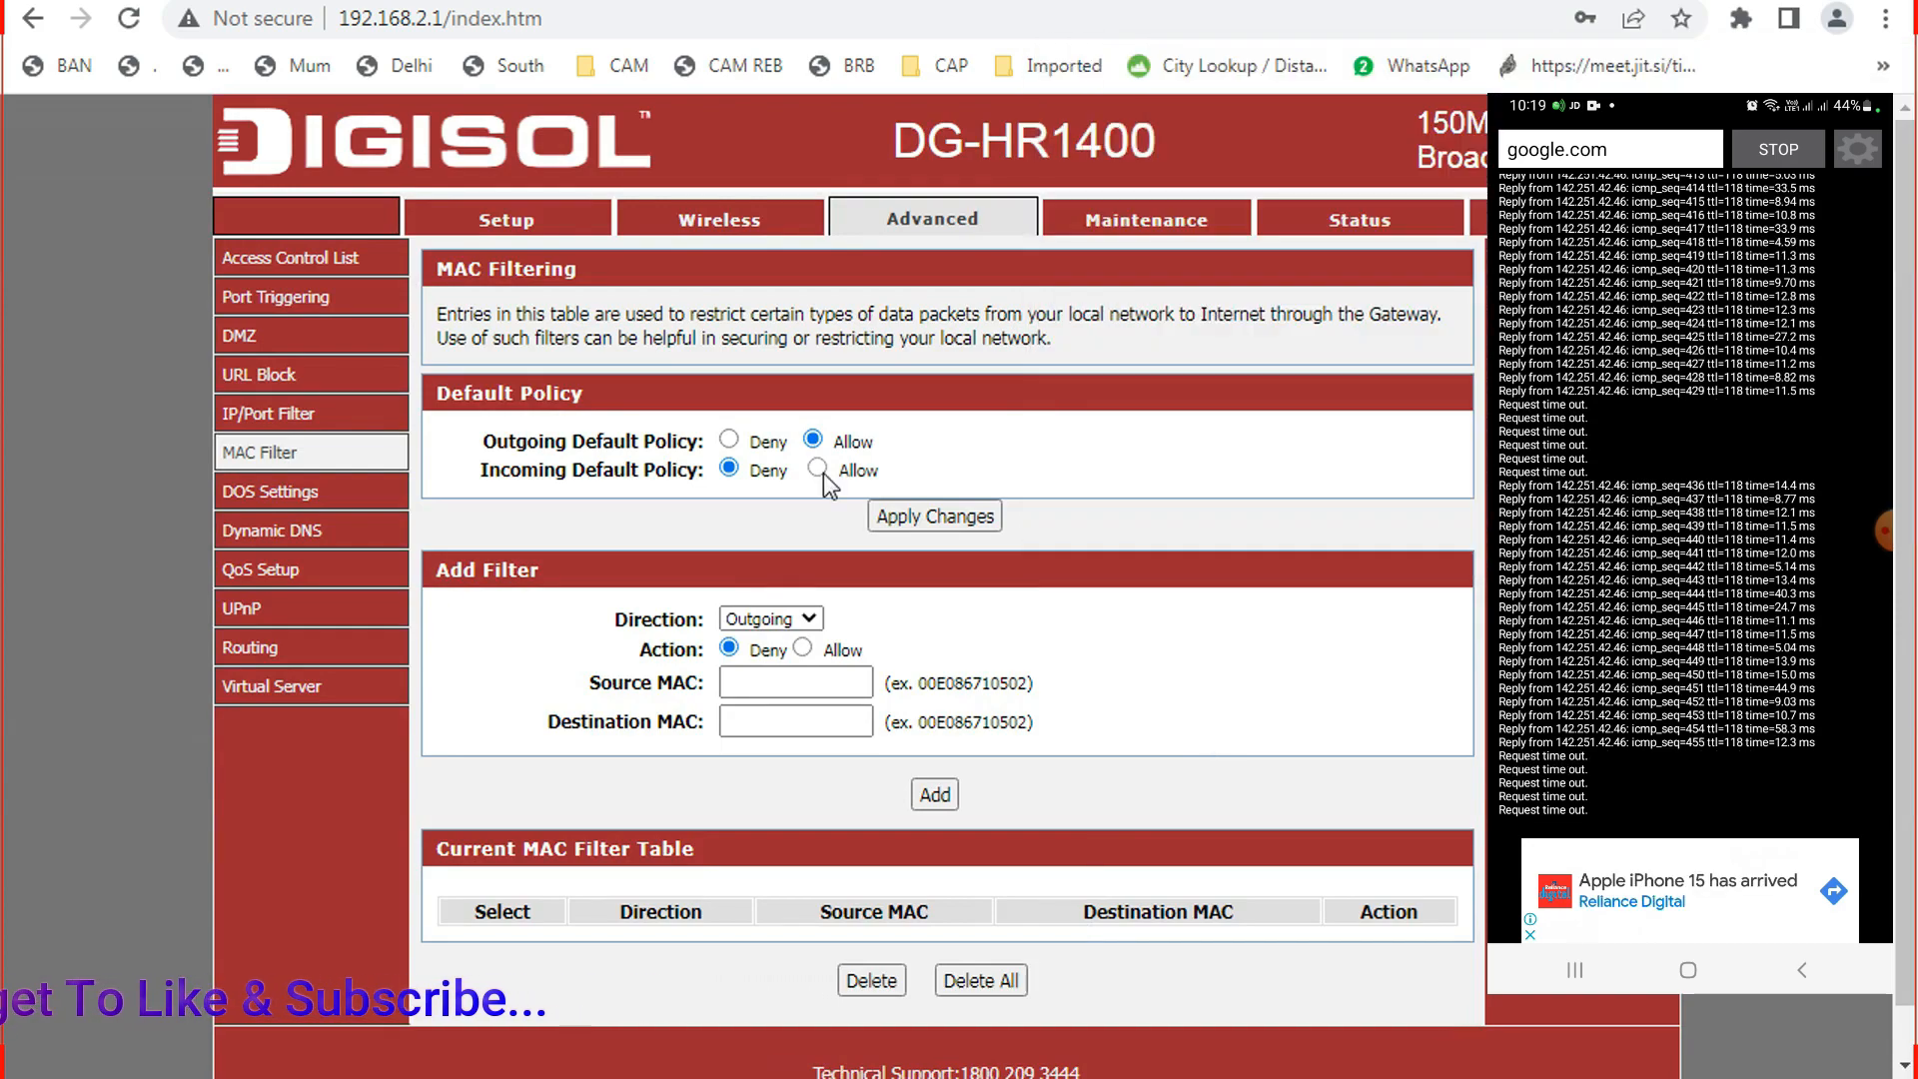
pyautogui.click(927, 518)
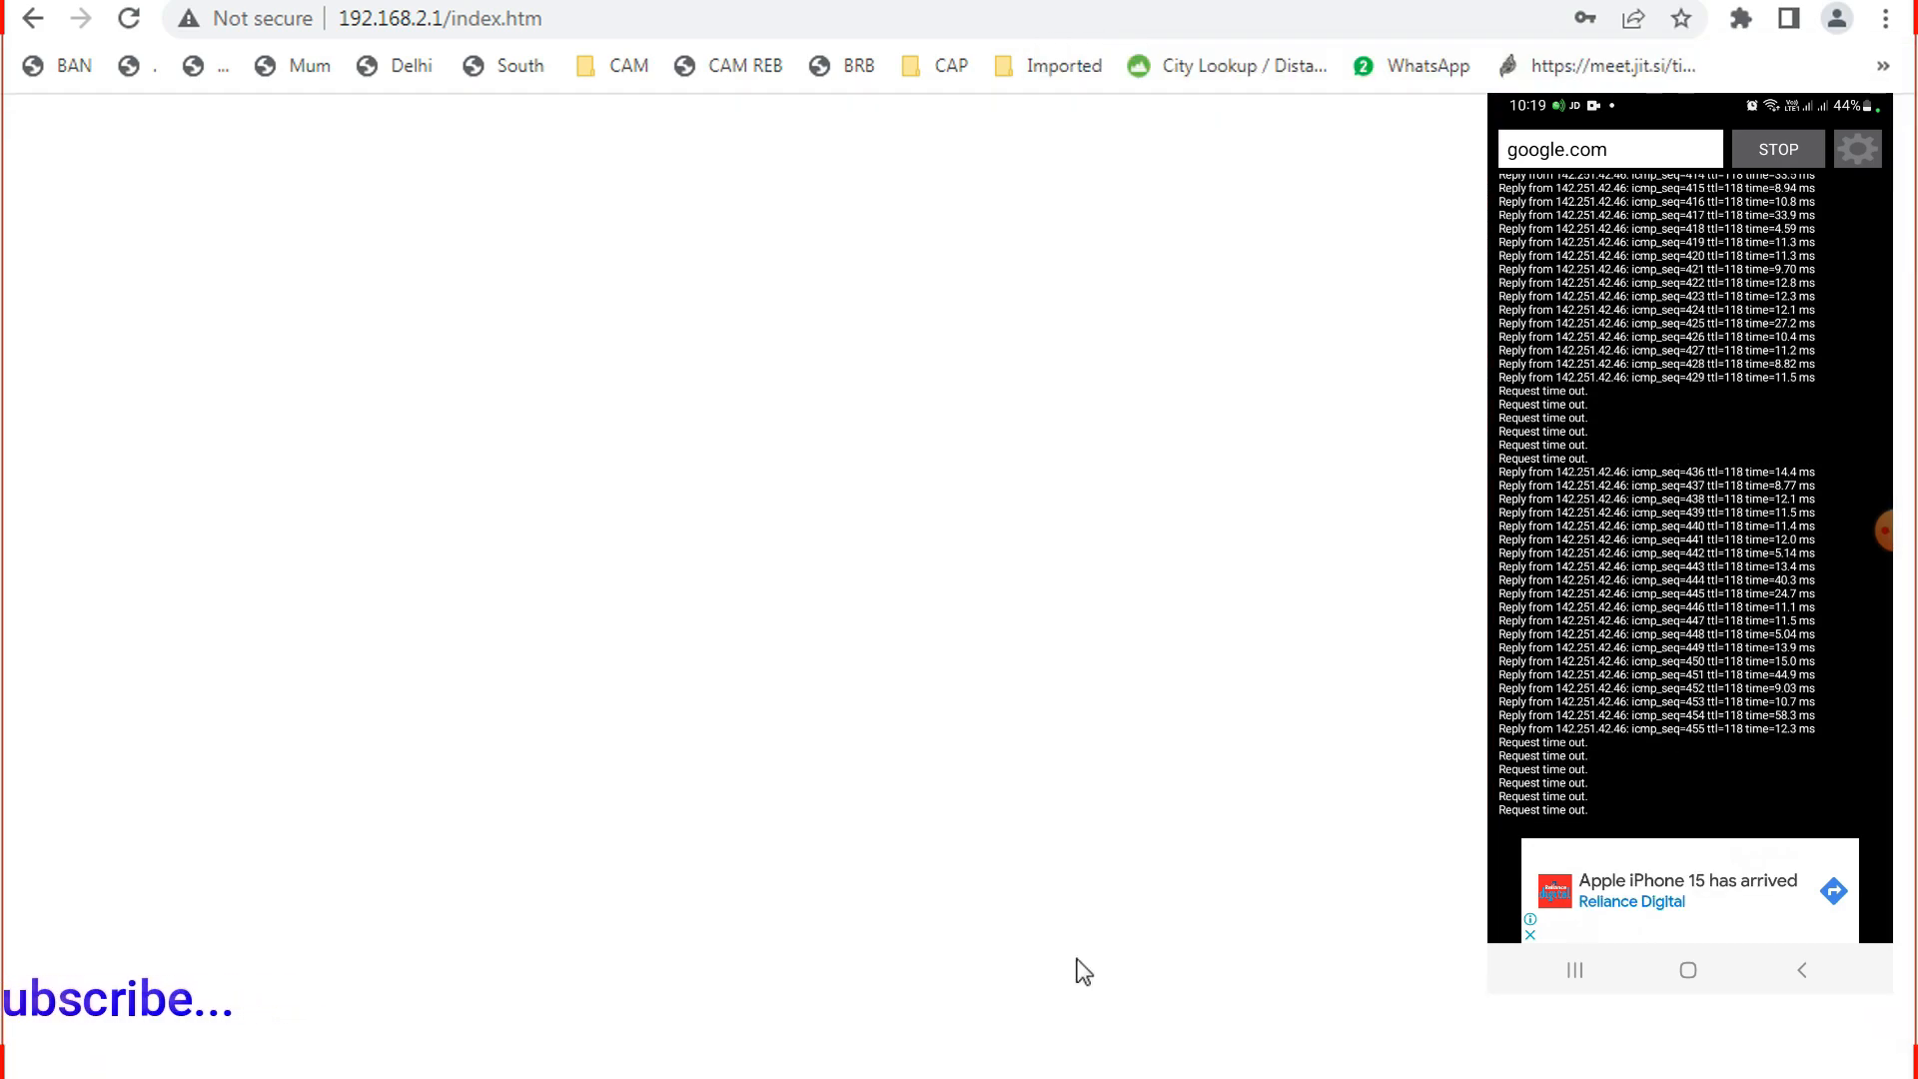